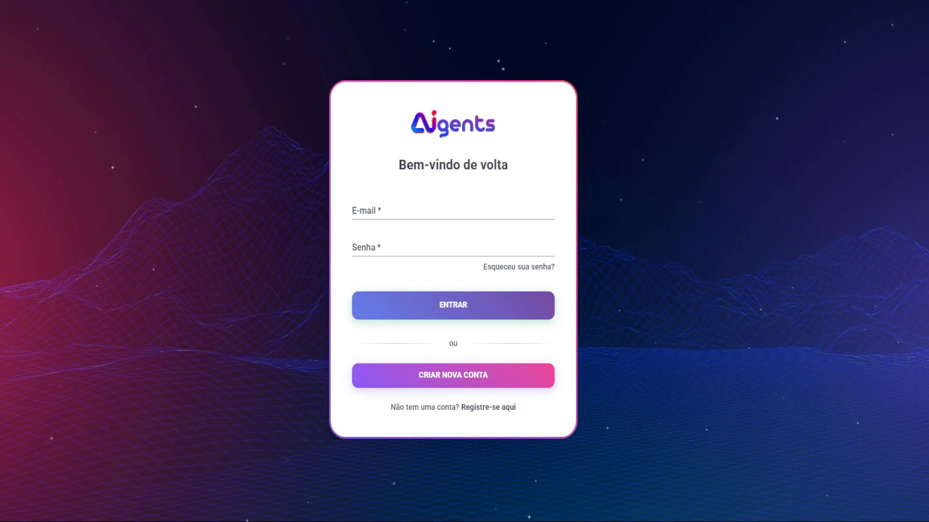
# Step: Open the new-account registration form, then return to the login page
pyautogui.click(441, 208)
pyautogui.click(484, 408)
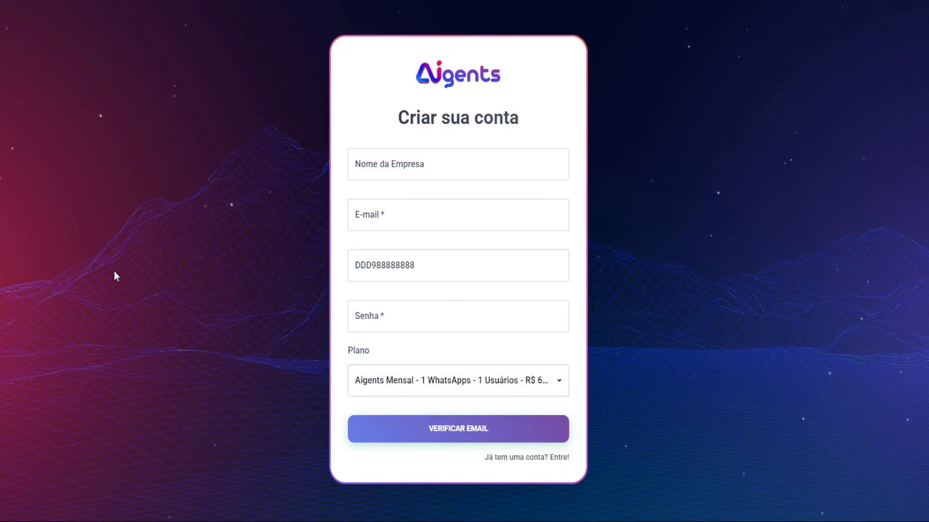
pyautogui.hotkey('alt', 'Left')
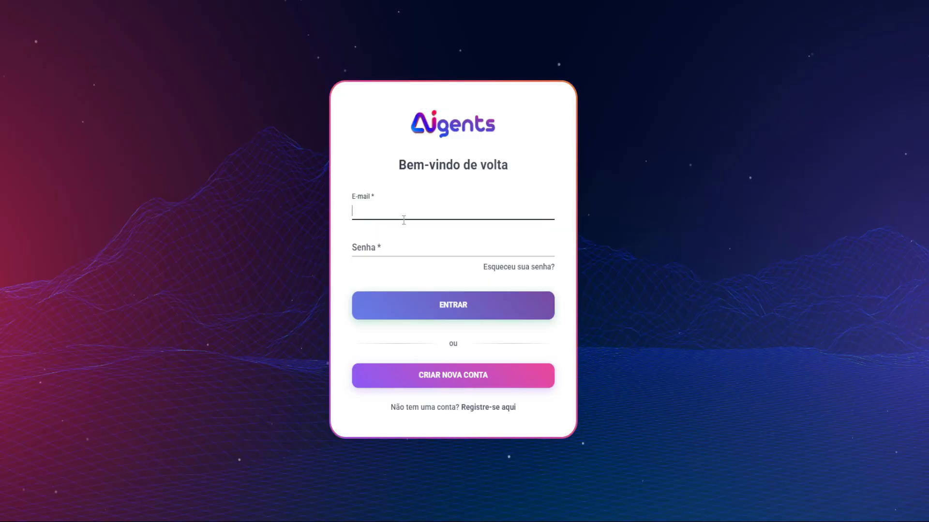
# Step: Log in with the suggested admin e-mail and the account password
pyautogui.click(404, 220)
pyautogui.click(411, 241)
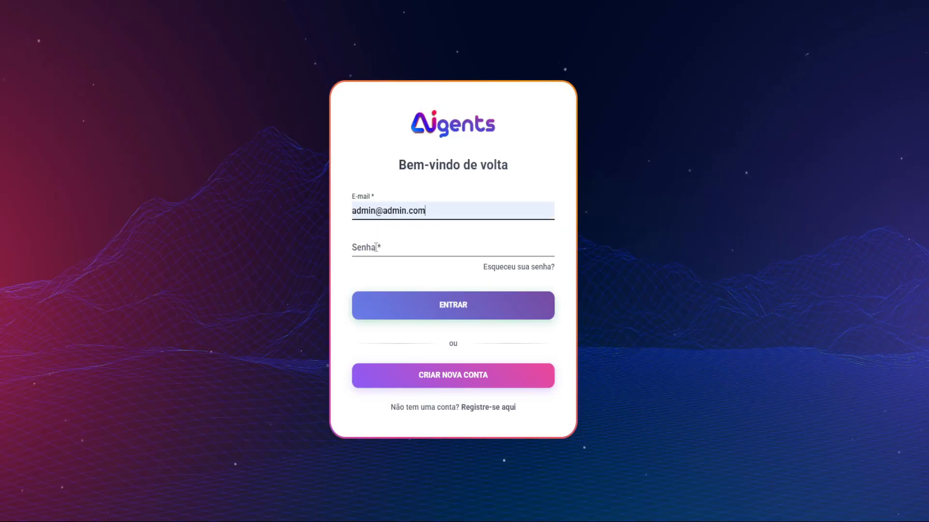
pyautogui.click(376, 248)
pyautogui.write('1234567')
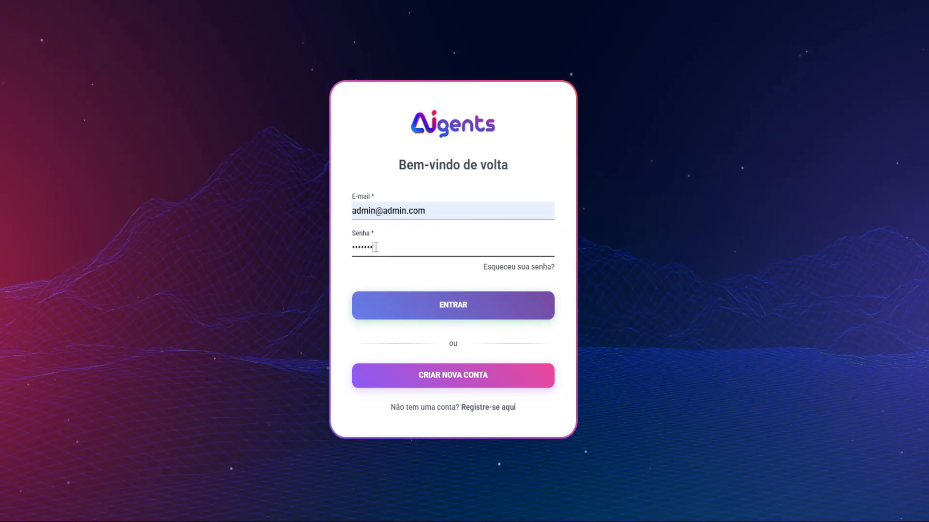
pyautogui.write('890')
pyautogui.press('Return')
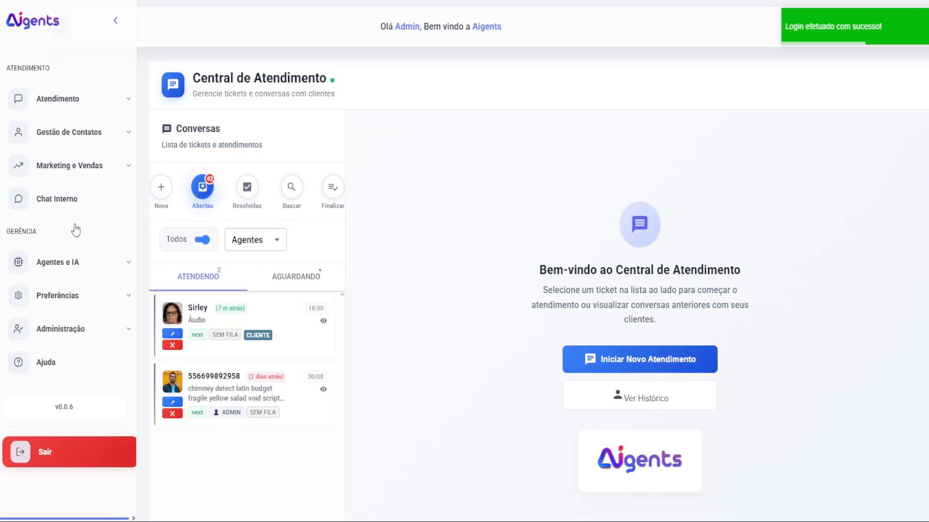
# Step: Browse the sidebar sections and open the Conexões page under Preferências
pyautogui.click(71, 131)
pyautogui.click(67, 162)
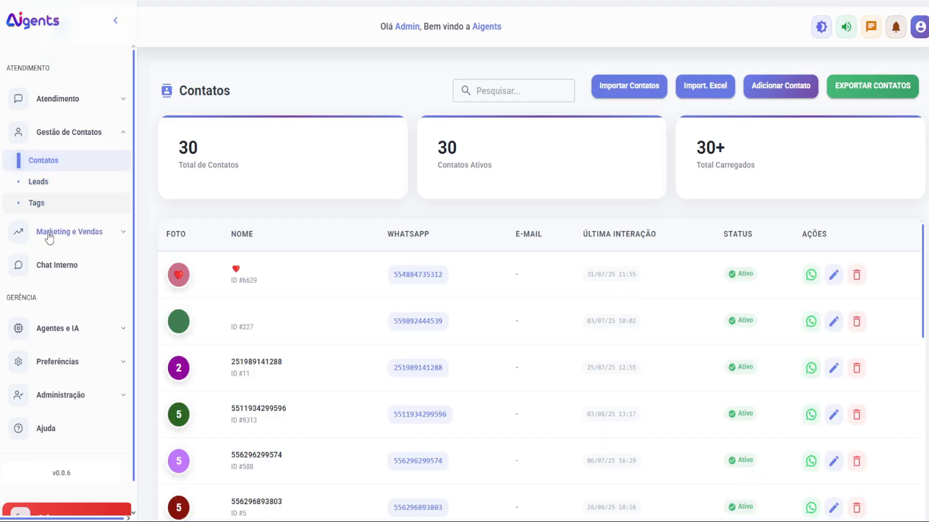
pyautogui.click(68, 330)
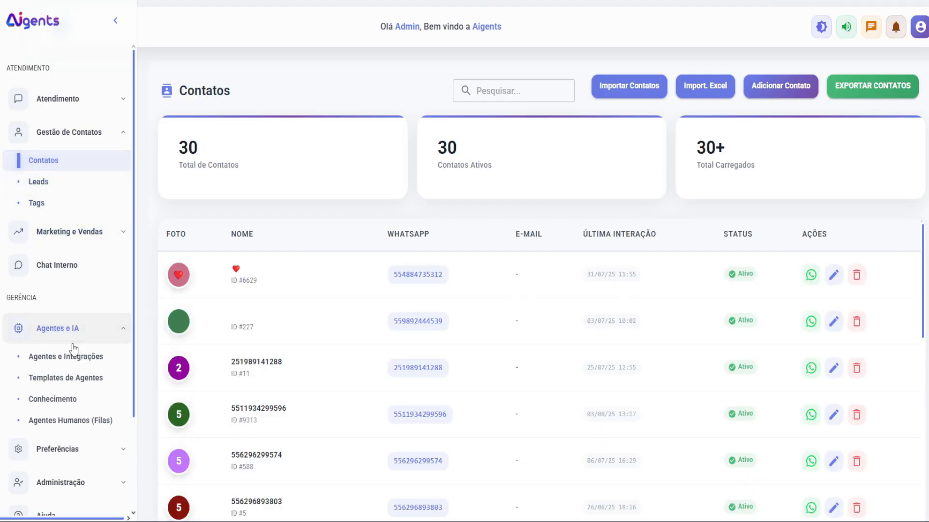
pyautogui.click(69, 140)
pyautogui.click(63, 262)
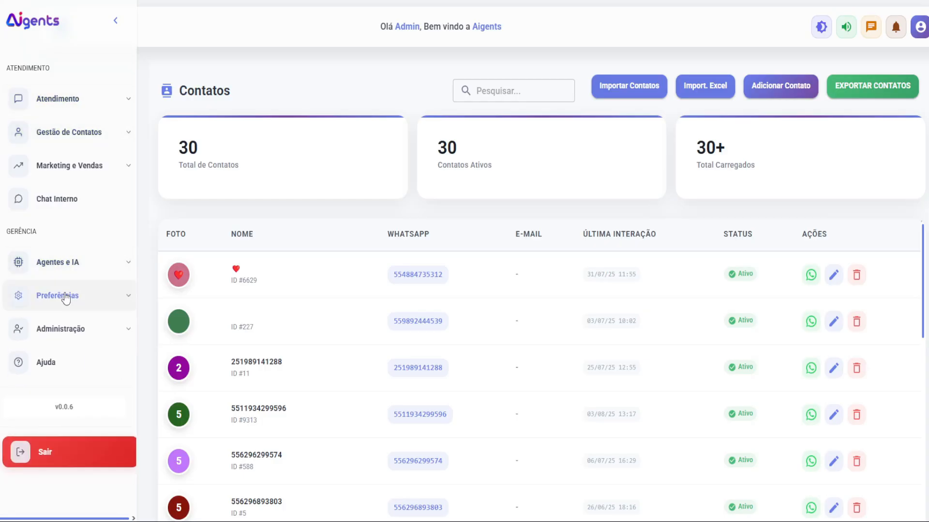
pyautogui.click(66, 296)
pyautogui.click(67, 394)
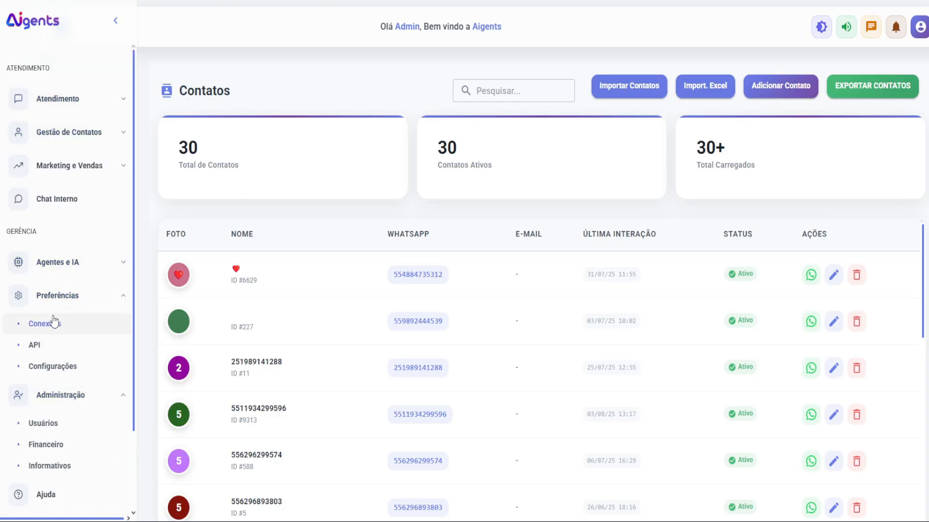
pyautogui.click(55, 323)
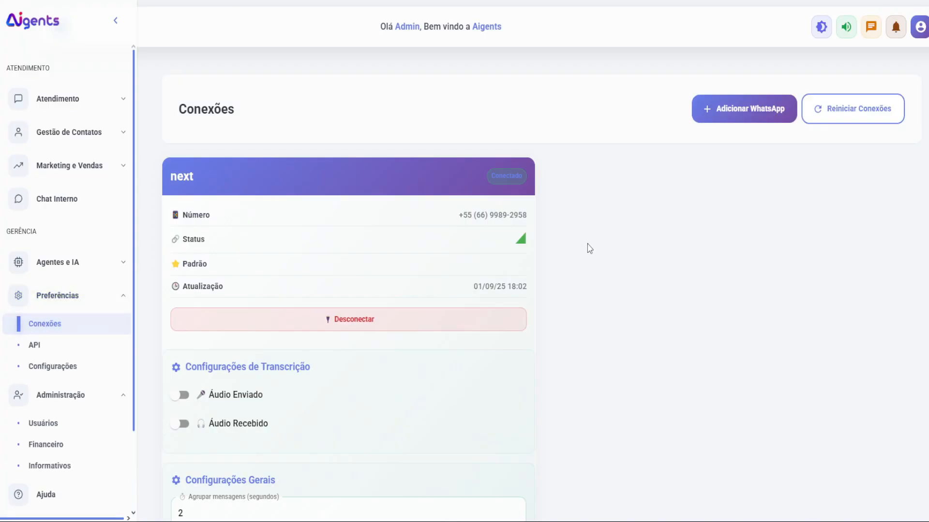
# Step: Open the Adicionar WhatsApp form, cancel it without adding a connection, and reopen it
pyautogui.click(720, 121)
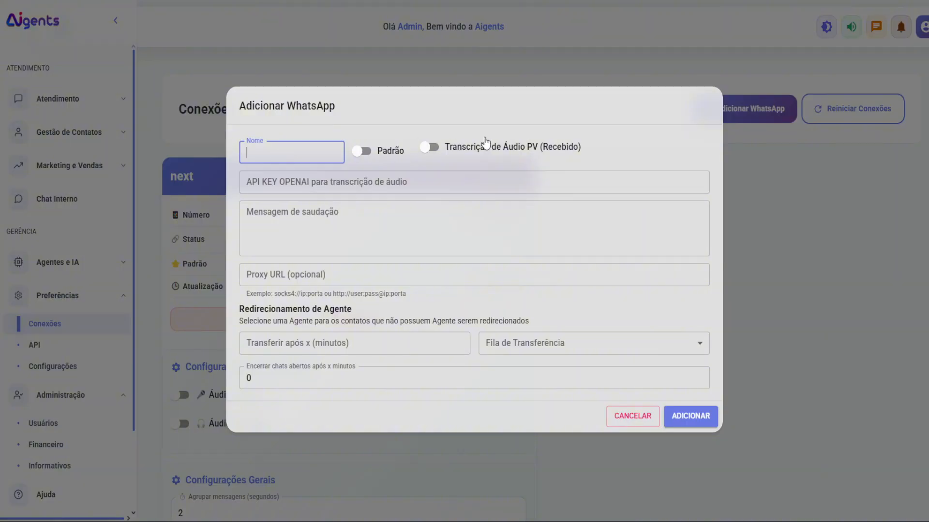
pyautogui.click(655, 134)
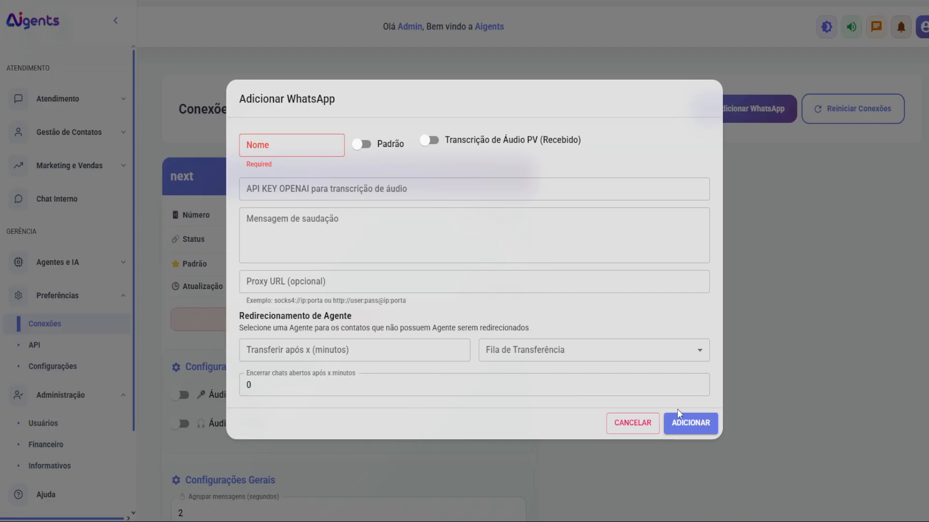
pyautogui.click(299, 193)
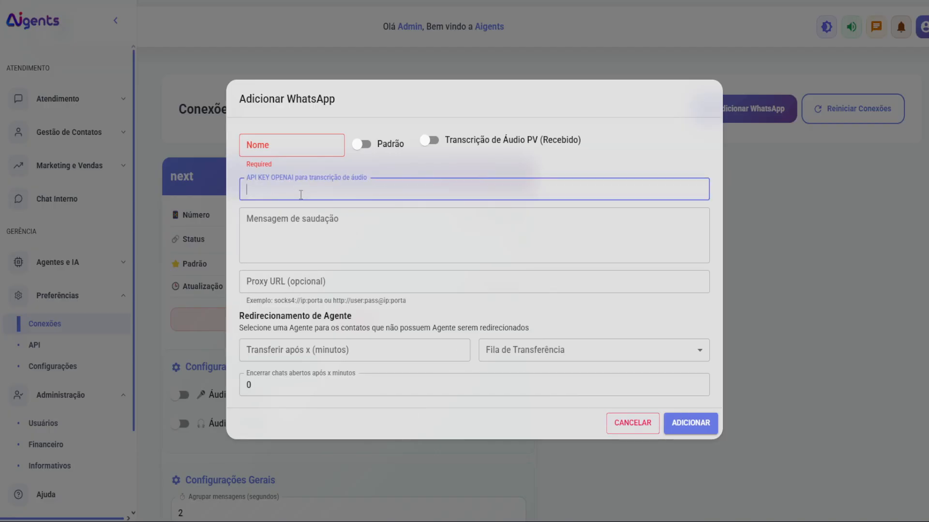
pyautogui.click(632, 426)
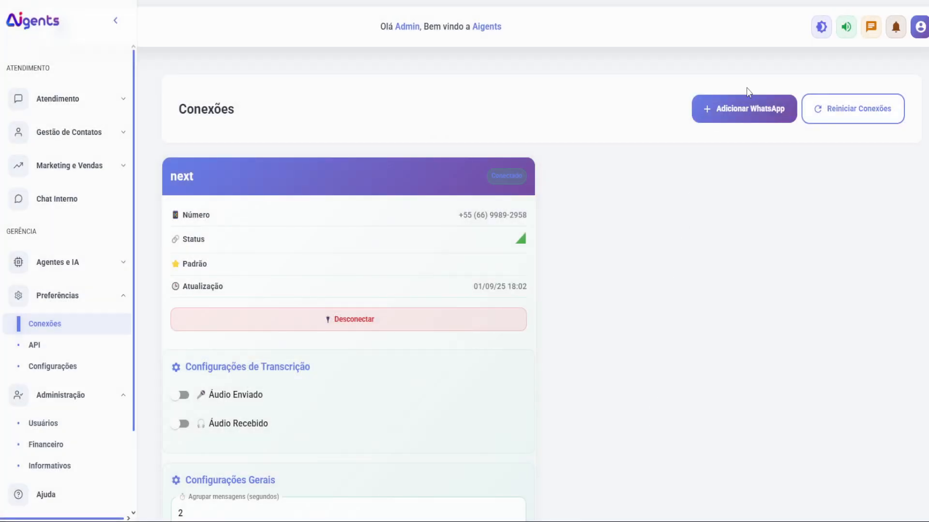
pyautogui.click(747, 106)
pyautogui.click(629, 417)
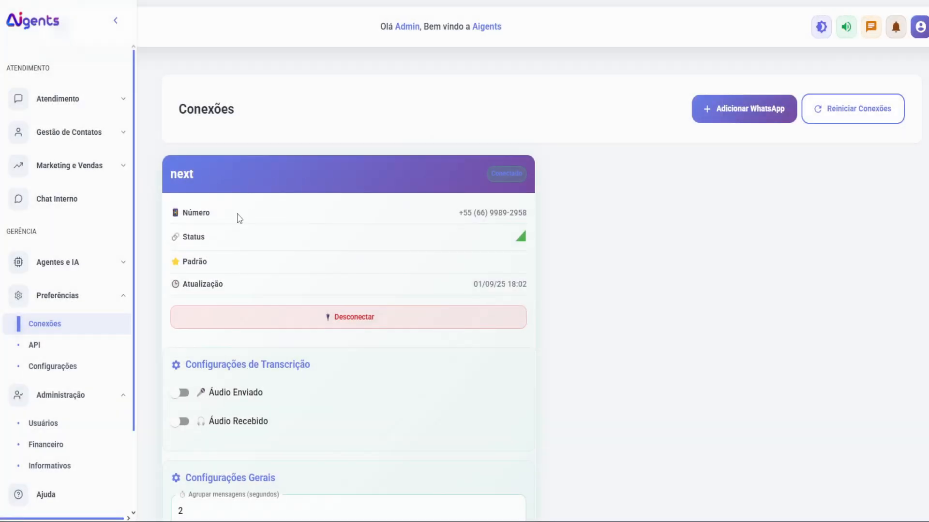
pyautogui.scroll(-5, 234, 255)
pyautogui.scroll(4, 307, 385)
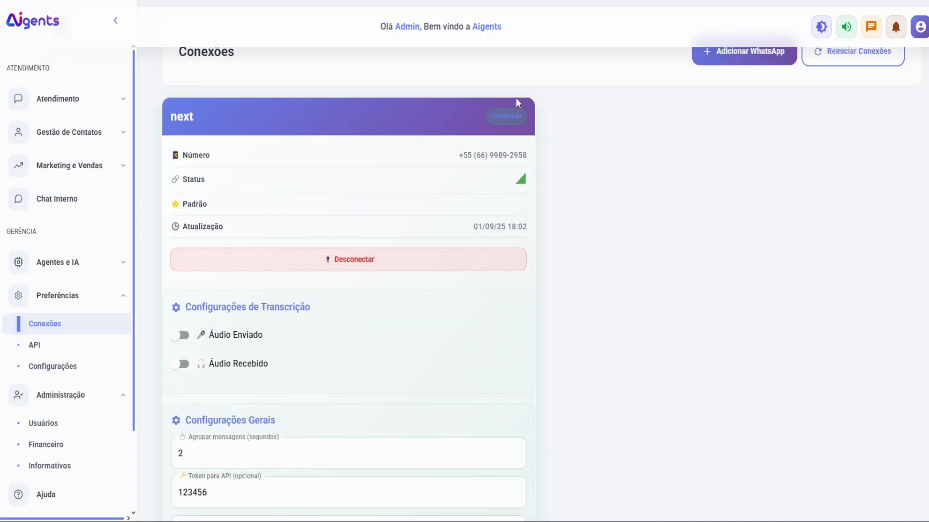
pyautogui.click(771, 57)
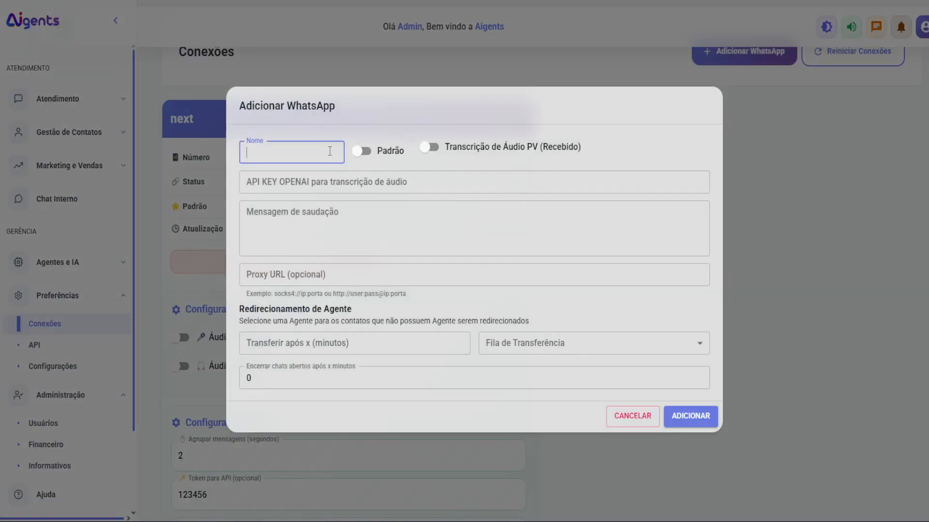
pyautogui.write('novo')
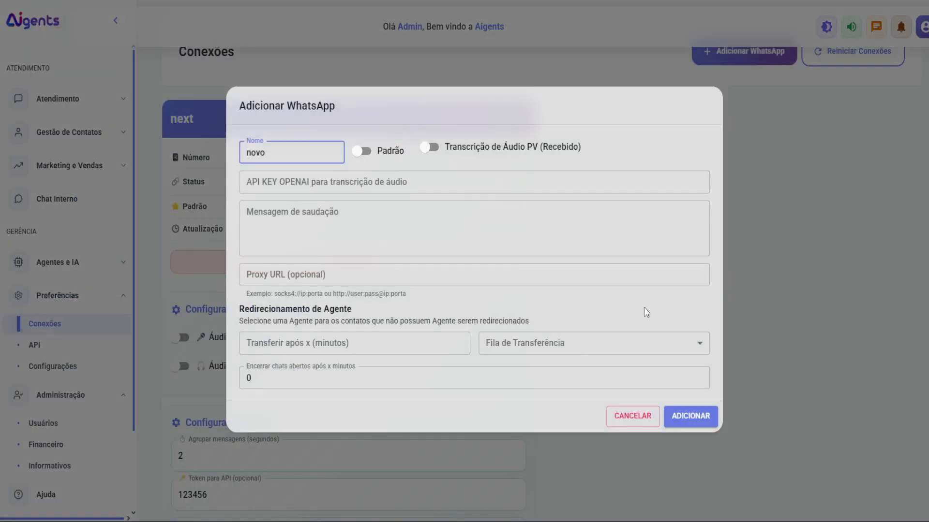
pyautogui.click(690, 417)
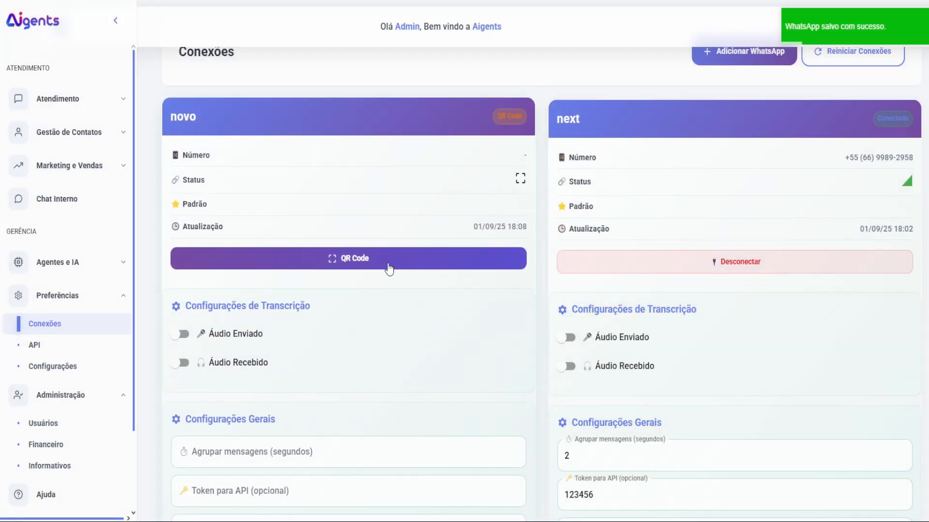
pyautogui.click(388, 267)
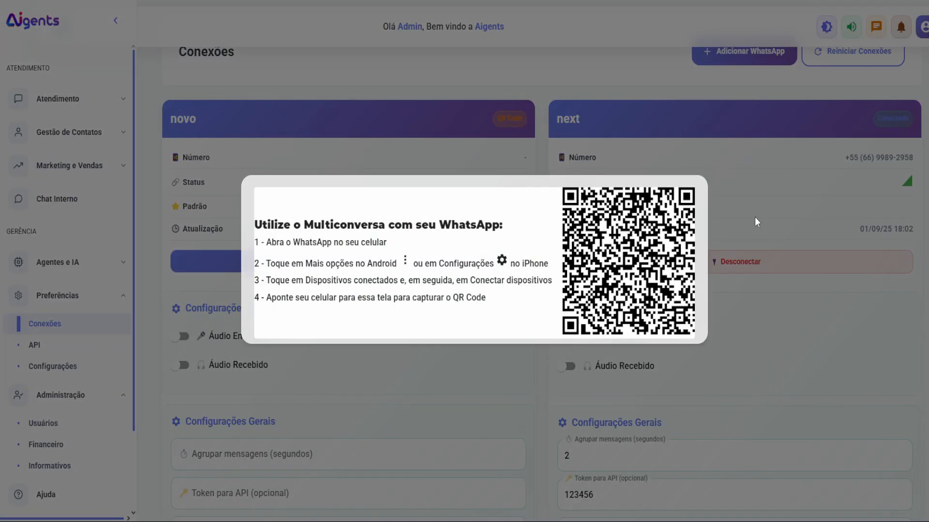
pyautogui.click(756, 221)
pyautogui.scroll(-5, 454, 372)
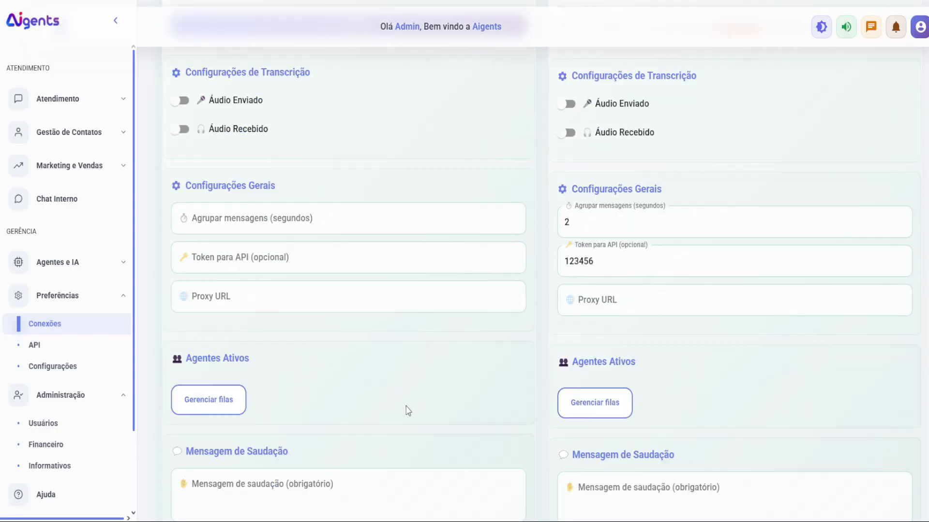
pyautogui.scroll(-1, 404, 414)
pyautogui.scroll(-3, 314, 474)
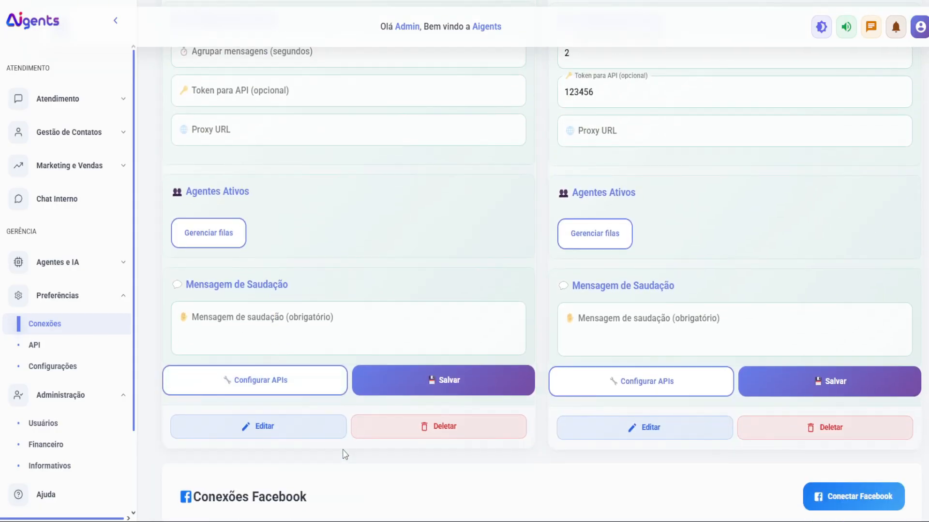
pyautogui.click(418, 435)
pyautogui.click(564, 293)
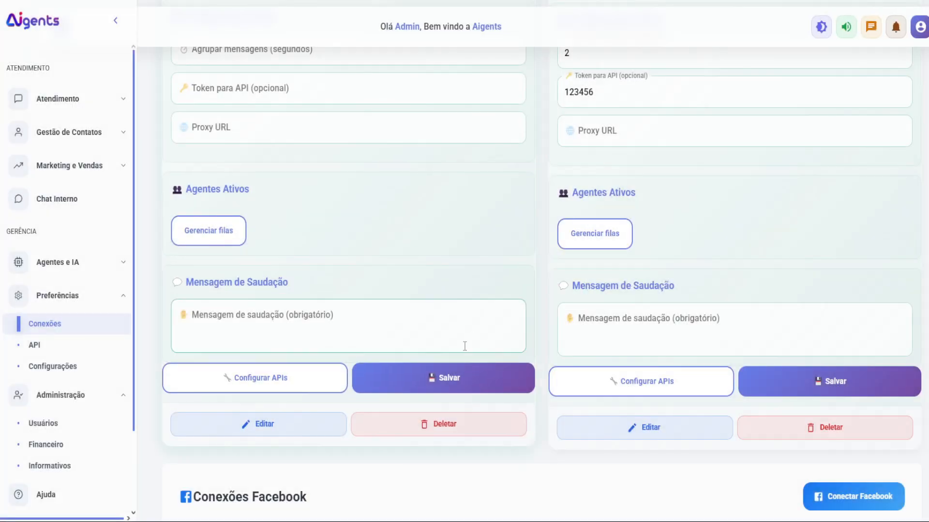
pyautogui.scroll(7, 457, 345)
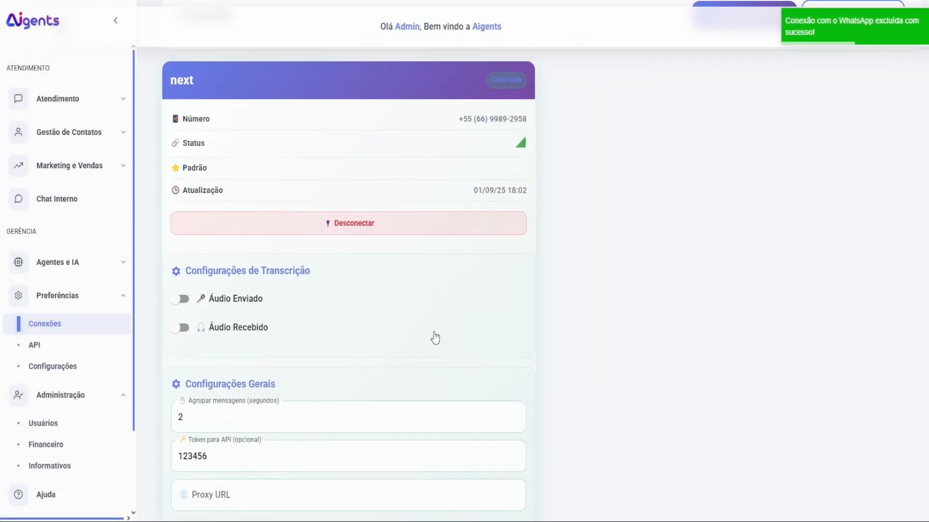
pyautogui.scroll(2, 435, 339)
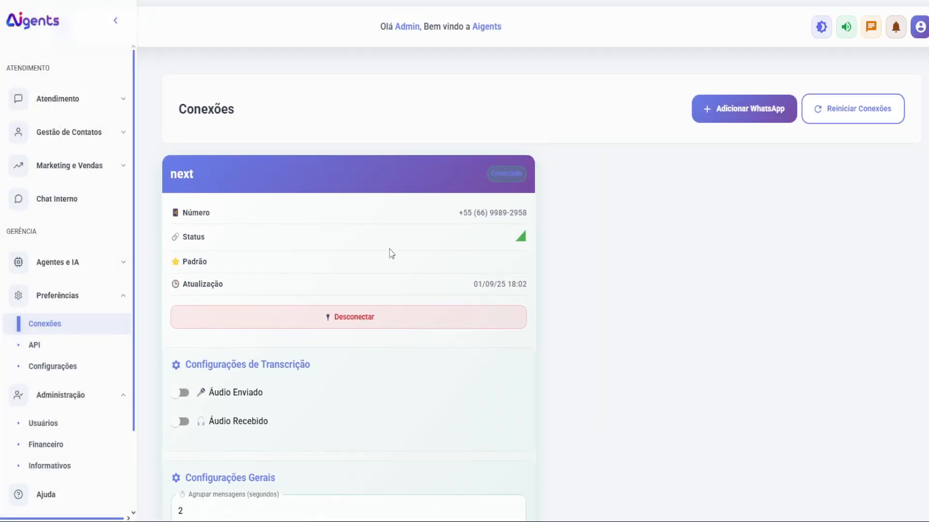
# Step: Change the message grouping interval seconds in the connection's settings
pyautogui.scroll(-1, 290, 267)
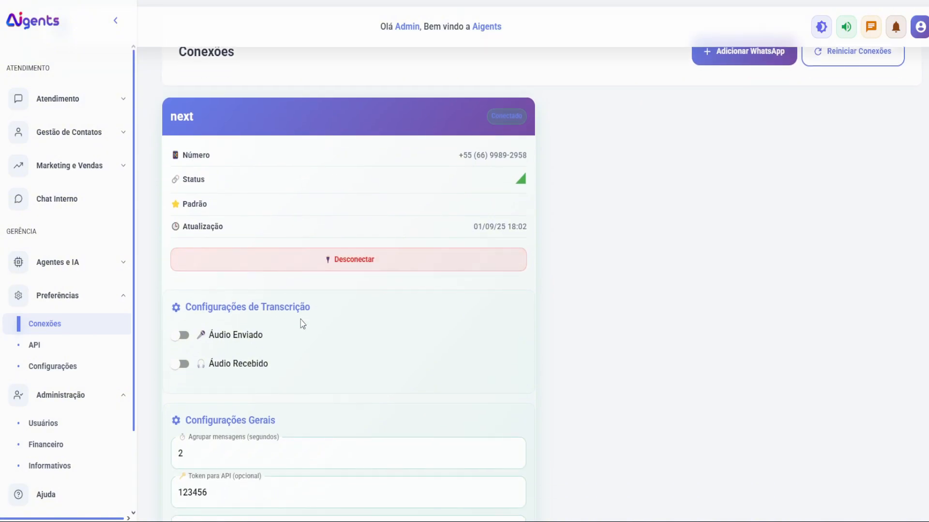
pyautogui.doubleClick(185, 457)
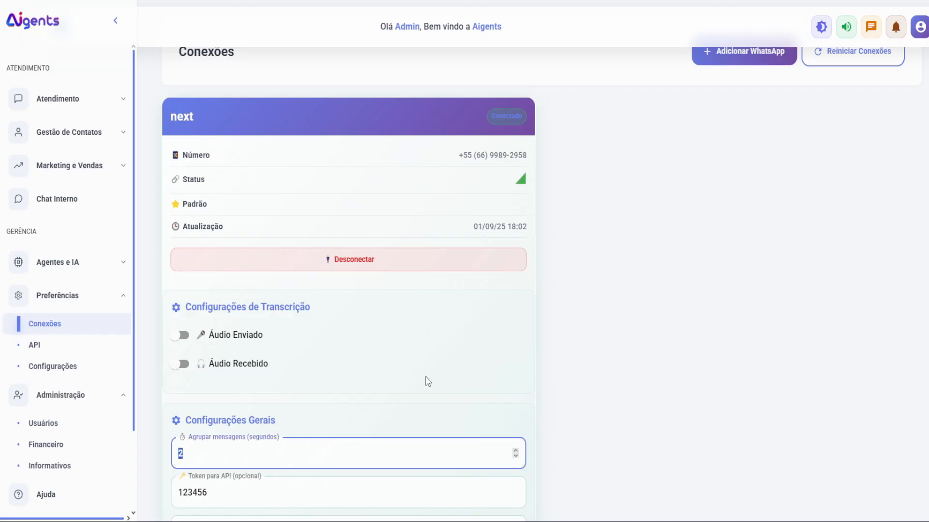
pyautogui.write('5')
# Step: Delete the existing Token para API value, leaving the field empty
pyautogui.scroll(-6, 436, 404)
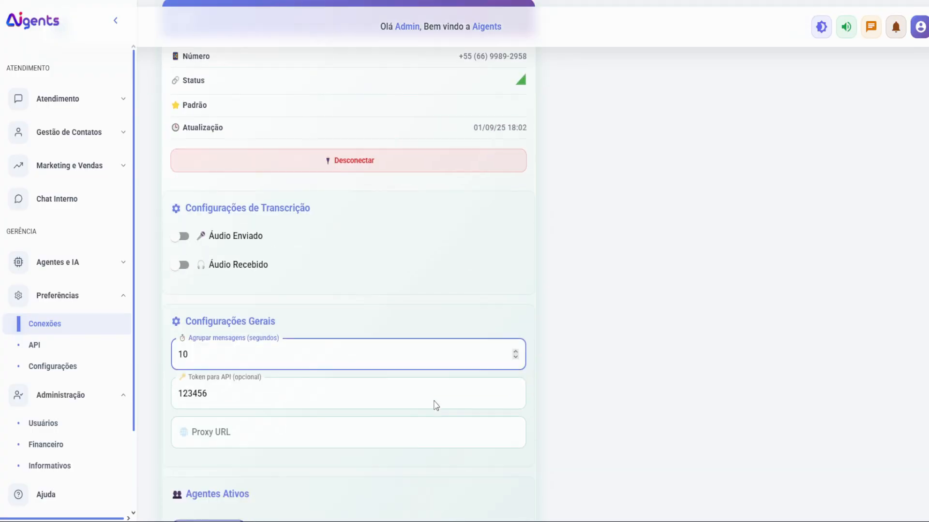
pyautogui.doubleClick(232, 209)
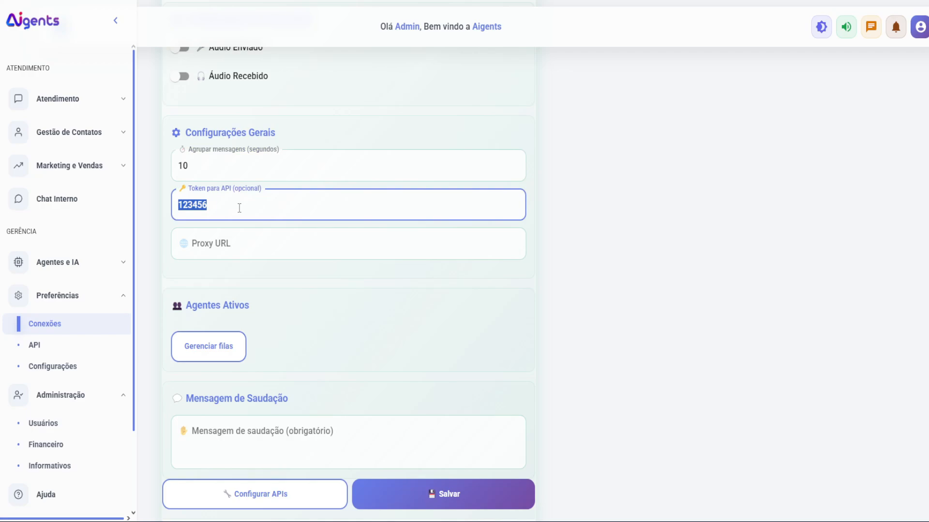
pyautogui.moveTo(239, 208); pyautogui.dragTo(160, 211)
pyautogui.press('BackSpace')
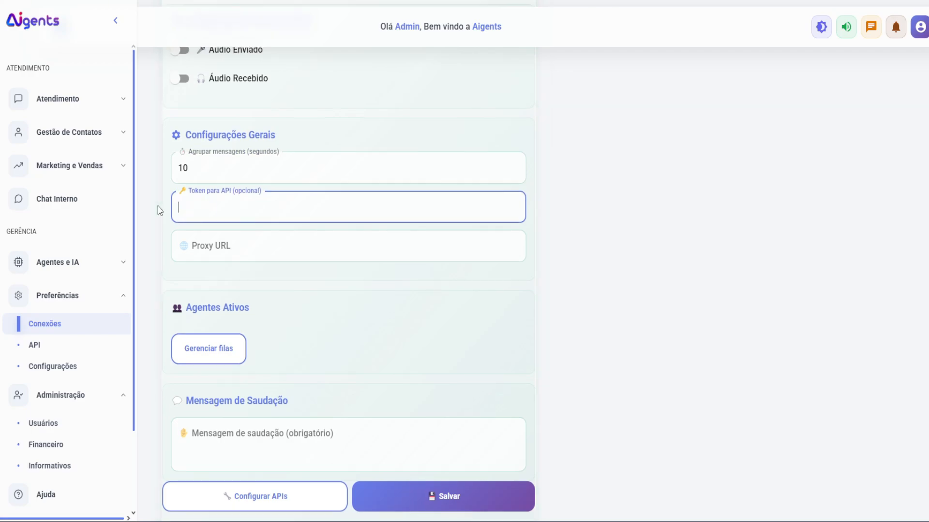
pyautogui.click(316, 169)
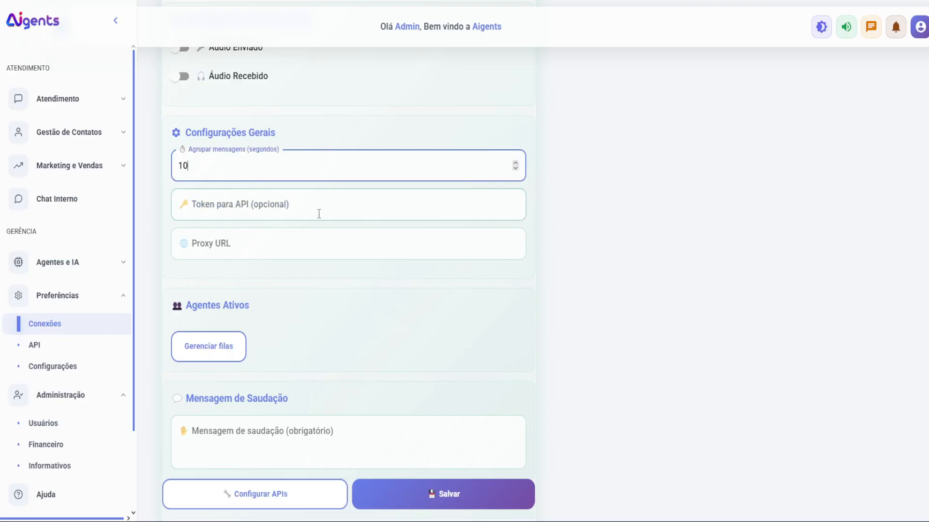
# Step: Expand the Agentes e IA section in the sidebar
pyautogui.scroll(-1, 304, 266)
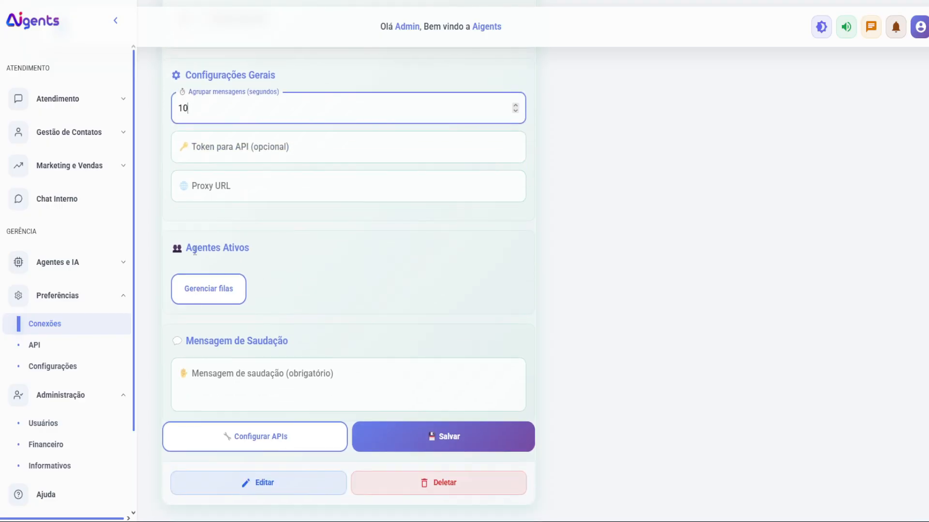
pyautogui.moveTo(184, 248); pyautogui.dragTo(257, 247)
pyautogui.click(268, 253)
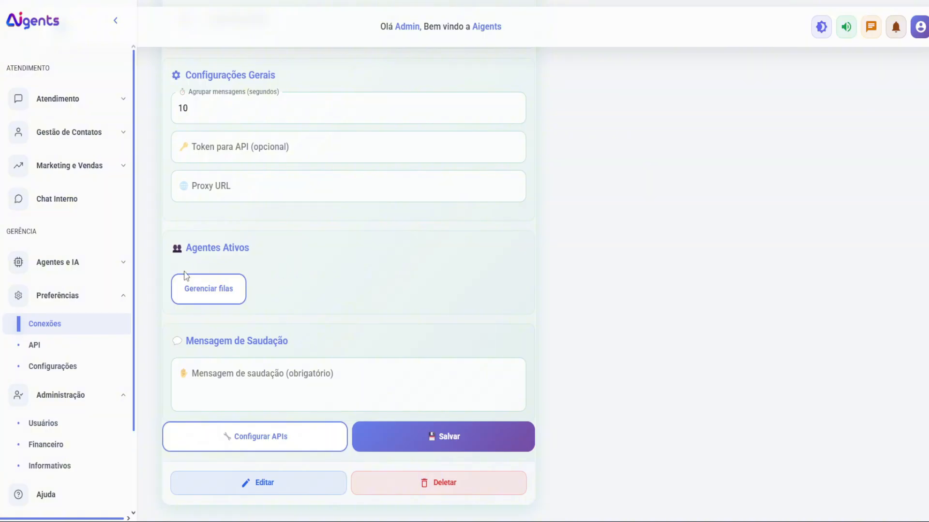
pyautogui.click(102, 271)
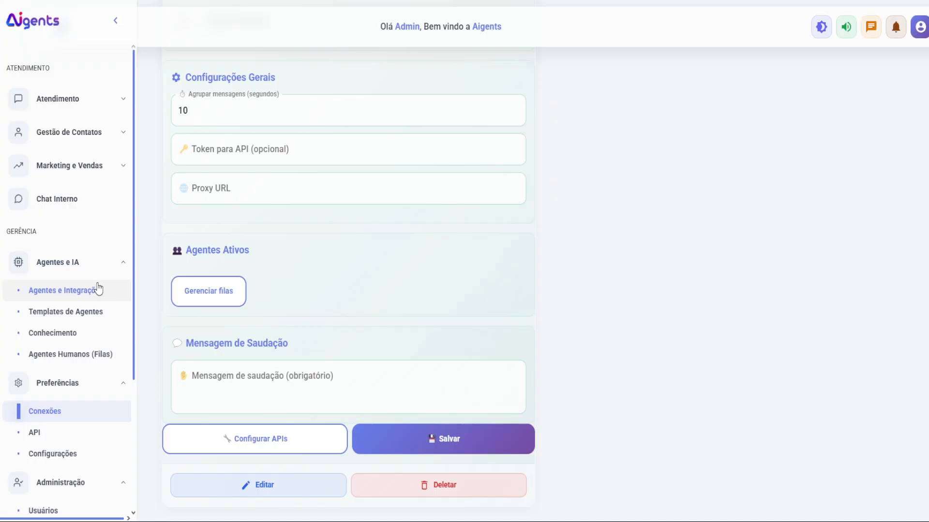
# Step: Create a new agent named 'Video teste' with description 'Atendimento' and continue to business information
pyautogui.click(99, 289)
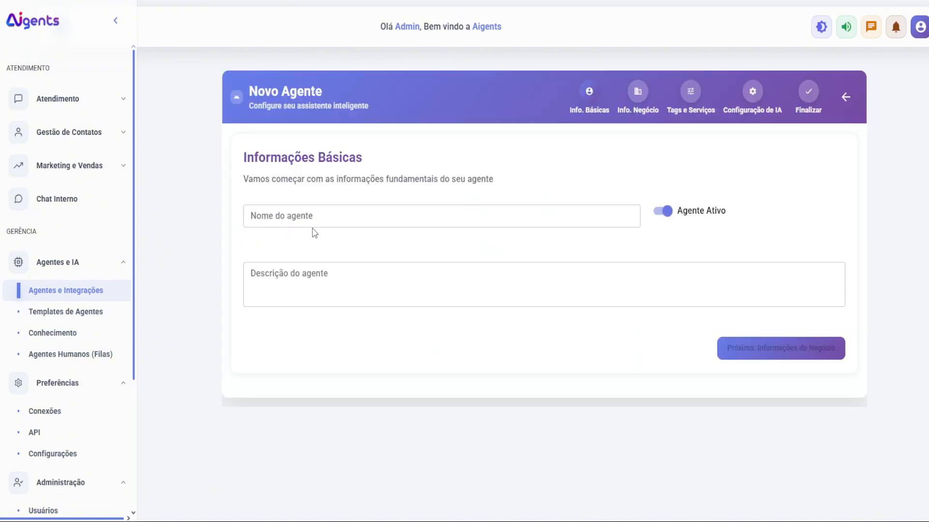
pyautogui.click(317, 218)
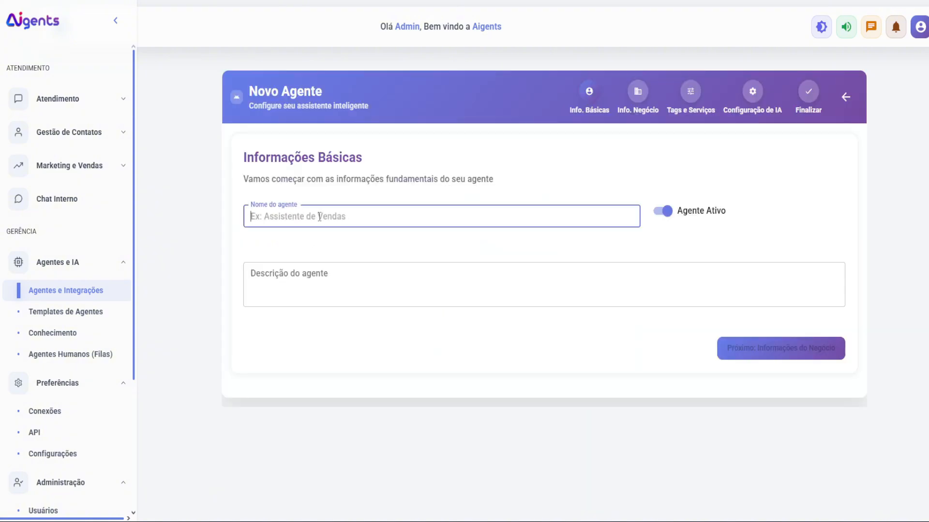
pyautogui.write('V')
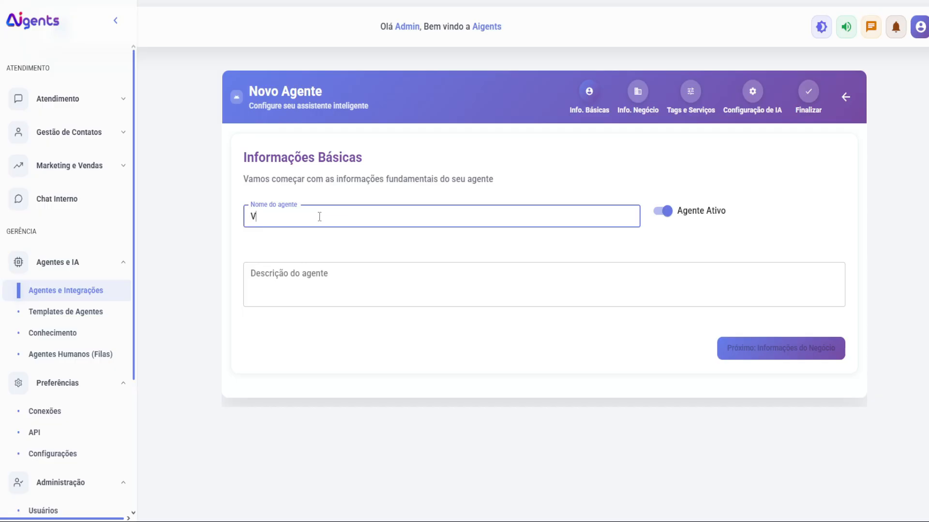
pyautogui.write('ideo teste')
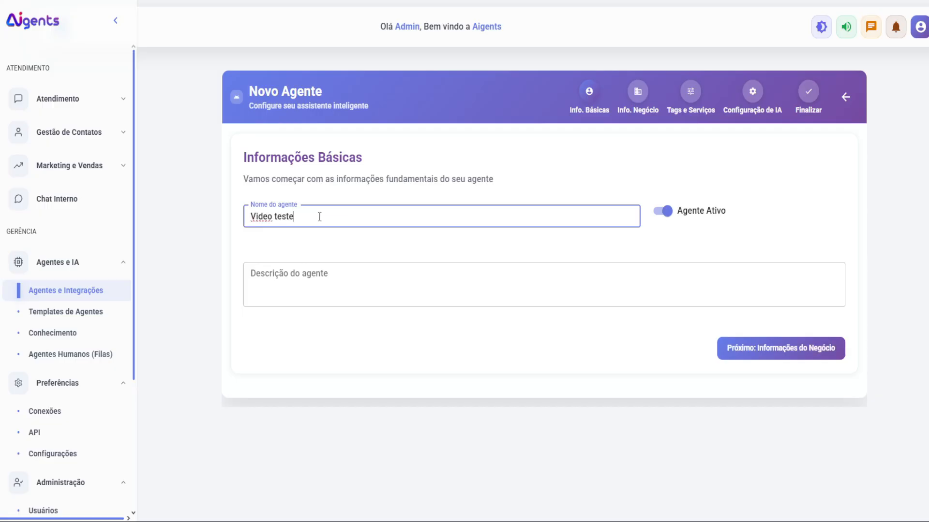
pyautogui.click(323, 276)
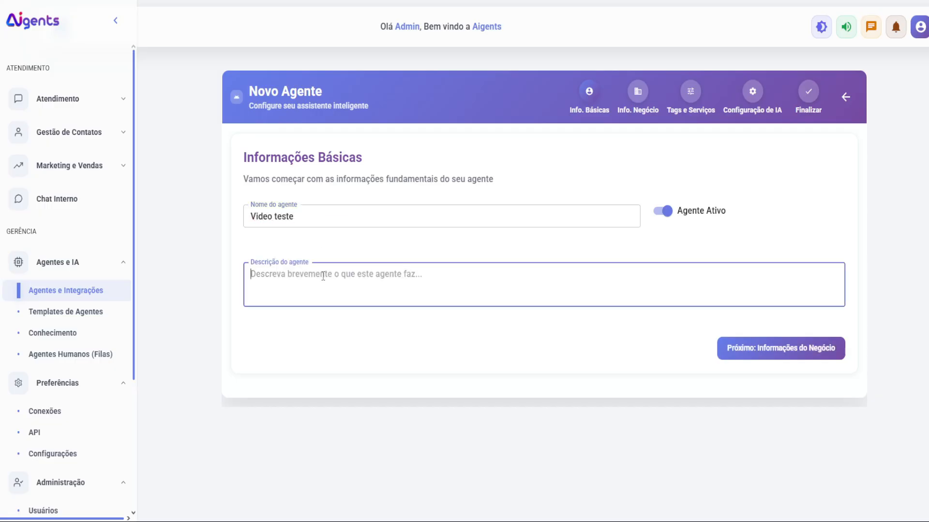
pyautogui.write('Atendimento')
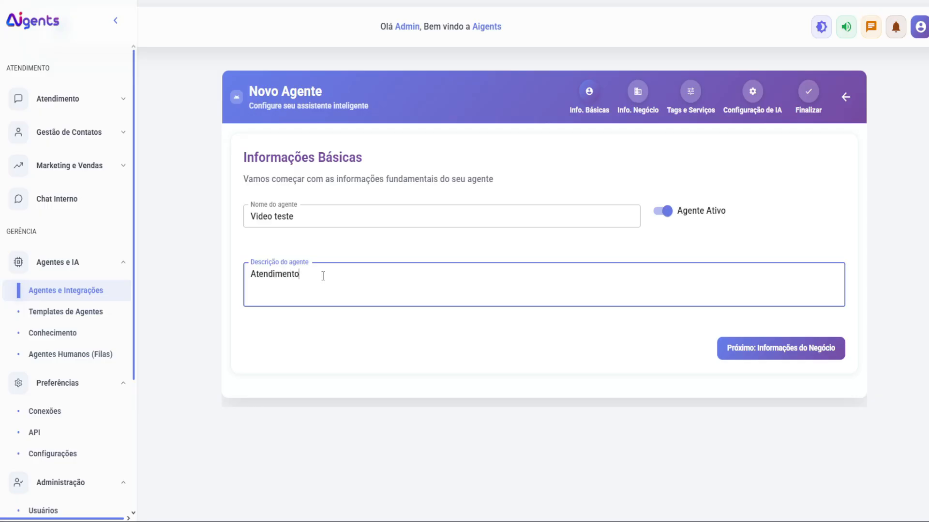
pyautogui.click(783, 354)
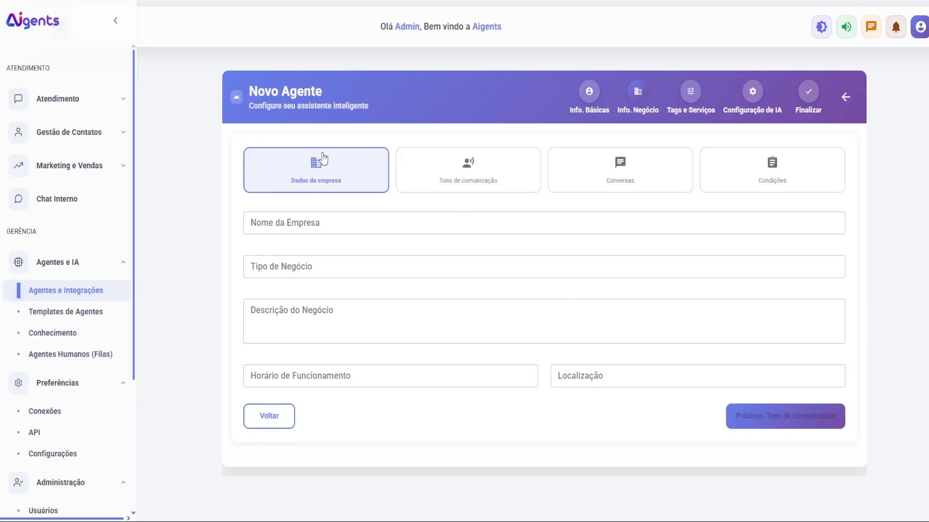
# Step: Fill in company name 'Aigents' and business type 'Automação', leaving the other business fields empty
pyautogui.click(274, 220)
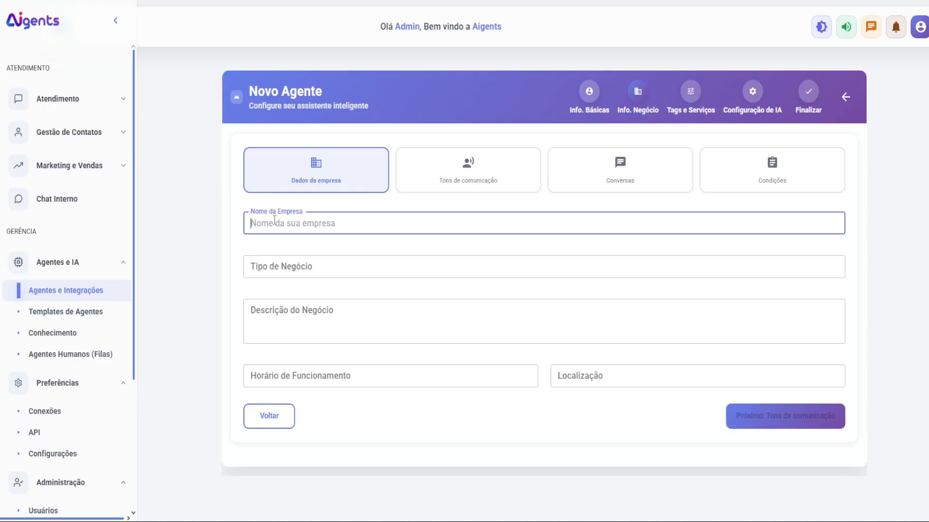
pyautogui.write('Aigents')
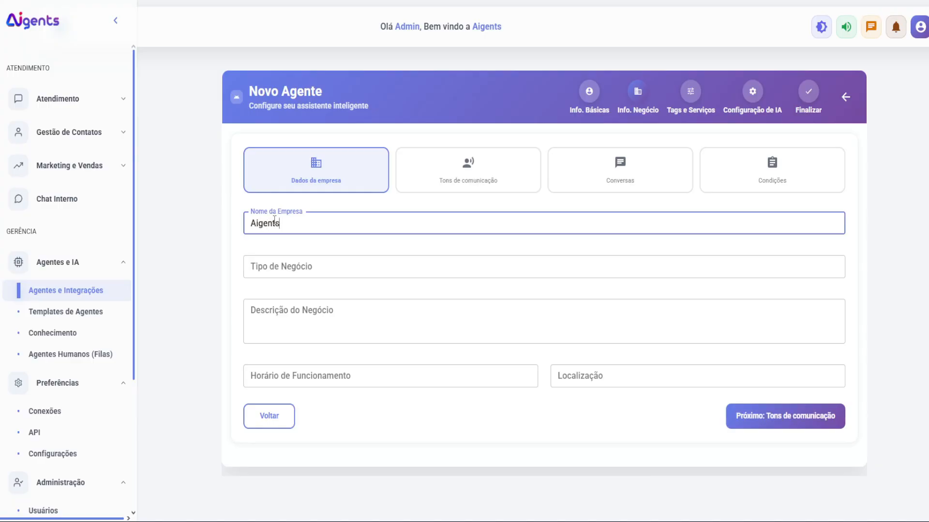
pyautogui.press('Tab')
pyautogui.write('Automaçã')
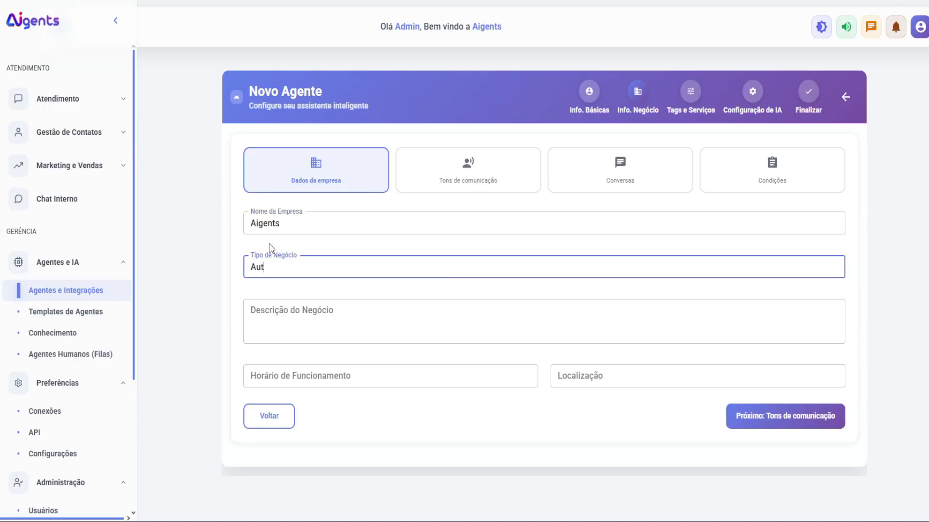
pyautogui.press('Tab')
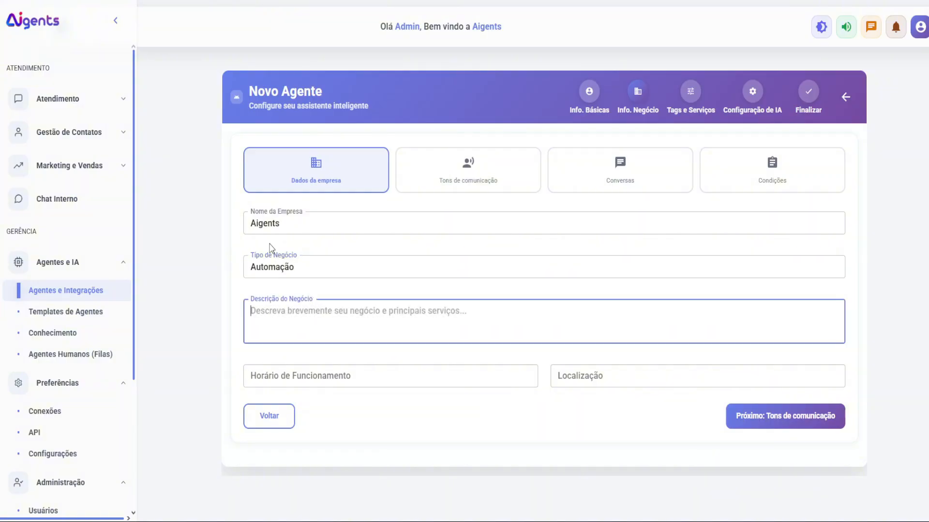
pyautogui.click(348, 376)
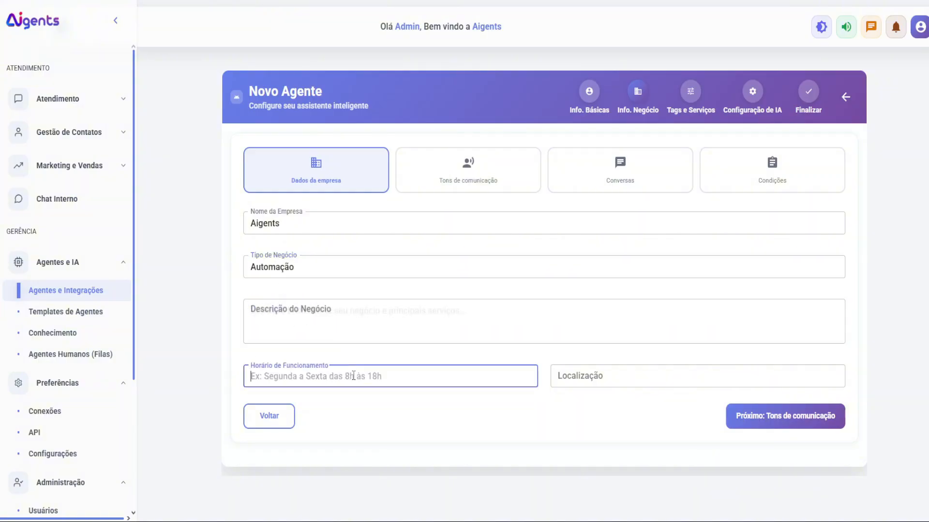
pyautogui.click(647, 382)
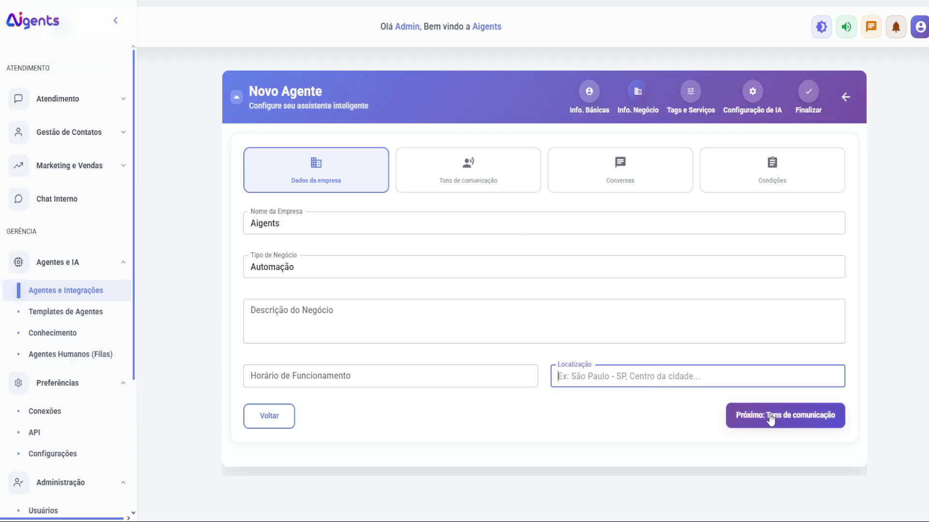
pyautogui.click(783, 419)
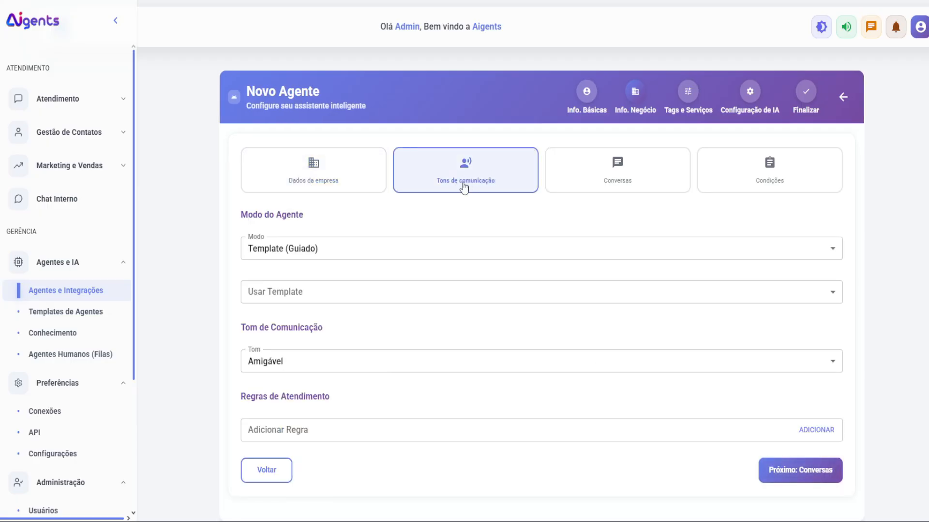
# Step: Keep Template mode, apply the SDR template, and set the tone to Profissional
pyautogui.click(265, 250)
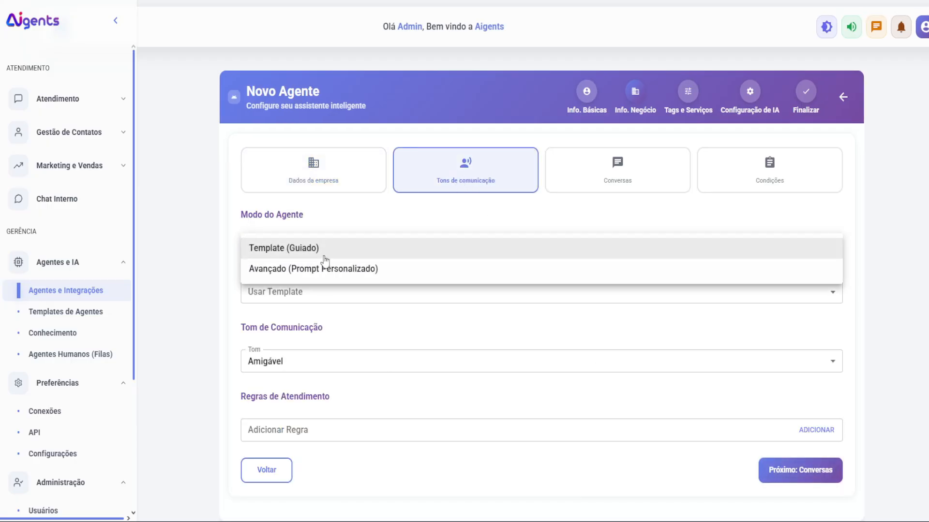
pyautogui.click(329, 247)
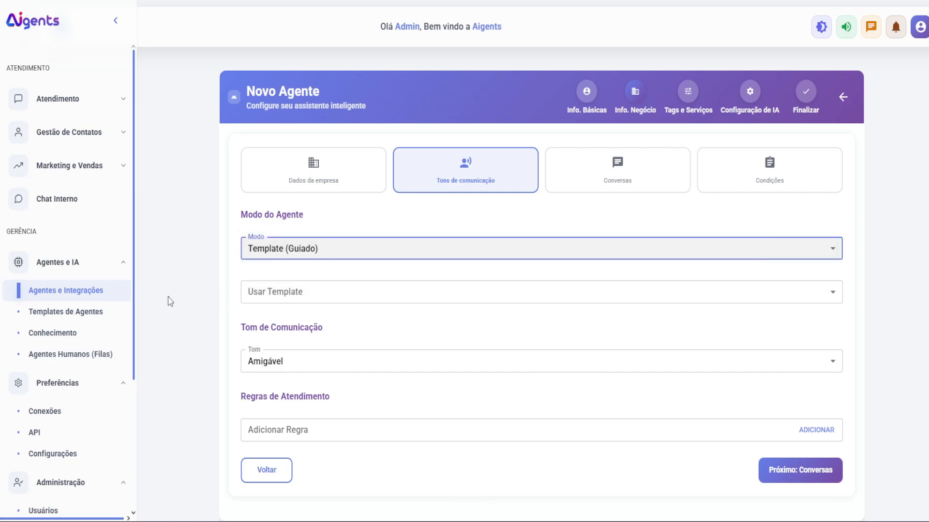
pyautogui.click(291, 294)
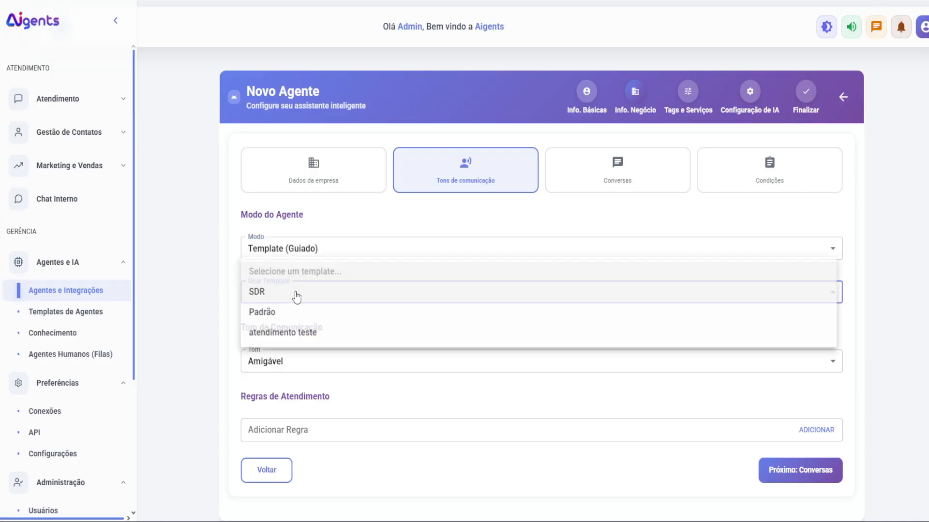
pyautogui.click(282, 292)
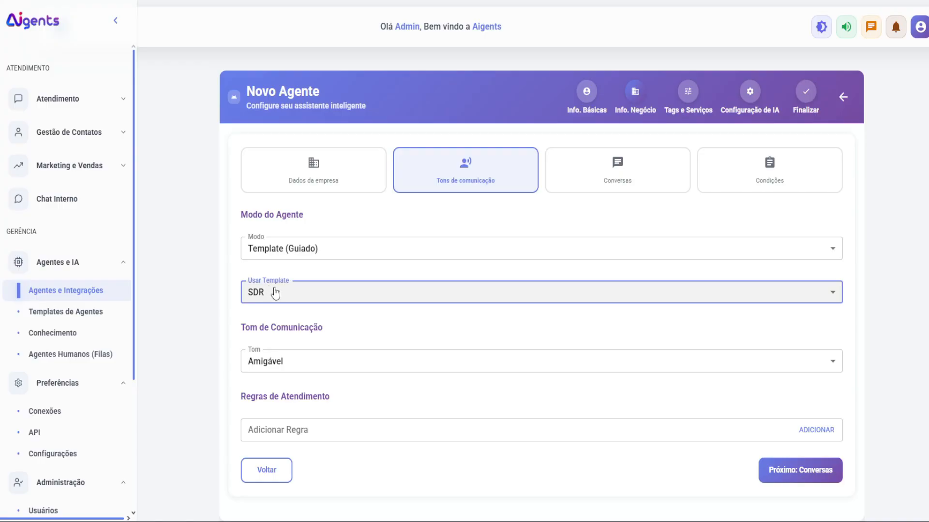
pyautogui.click(292, 360)
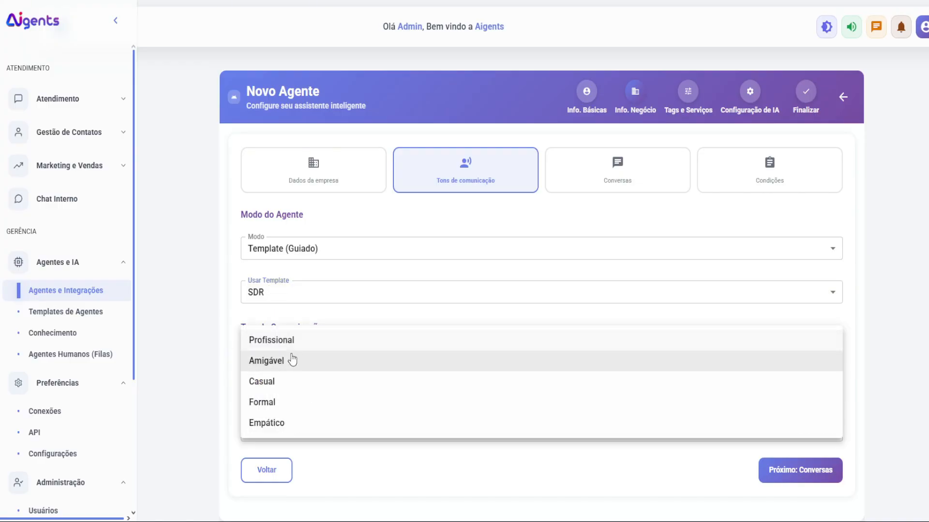
pyautogui.click(295, 340)
# Step: Add the rule 'nunca revelar que é uma inteligência artificial' and advance to Conversas
pyautogui.scroll(-1, 341, 351)
pyautogui.click(321, 399)
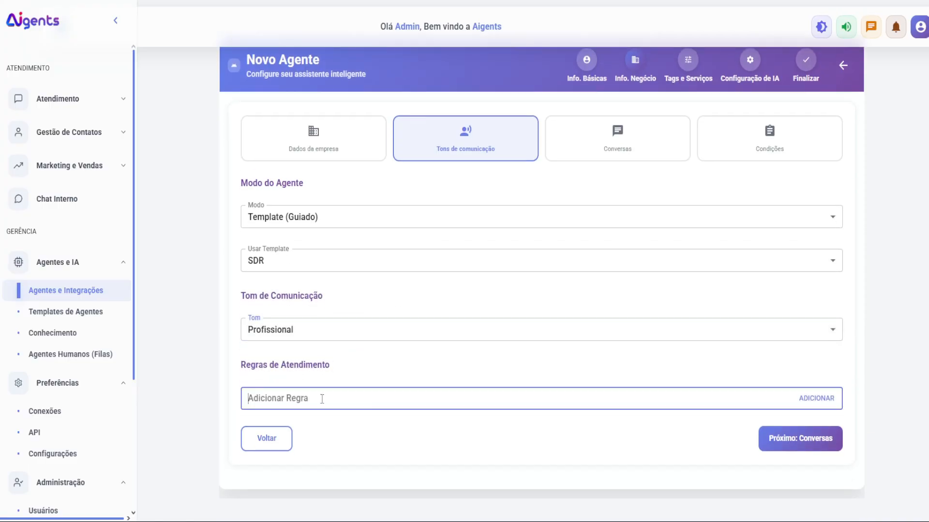
pyautogui.write('nunca reve')
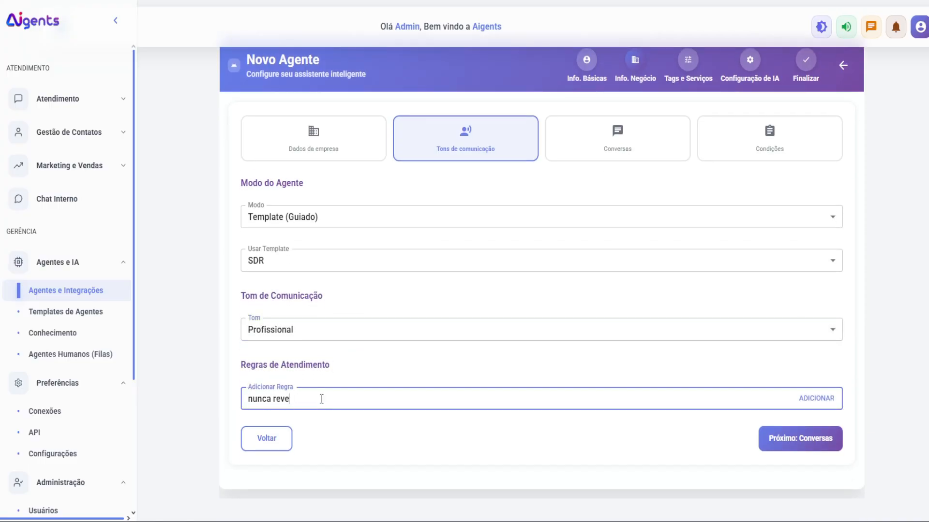
pyautogui.write('lar que é uma inteligencia ar')
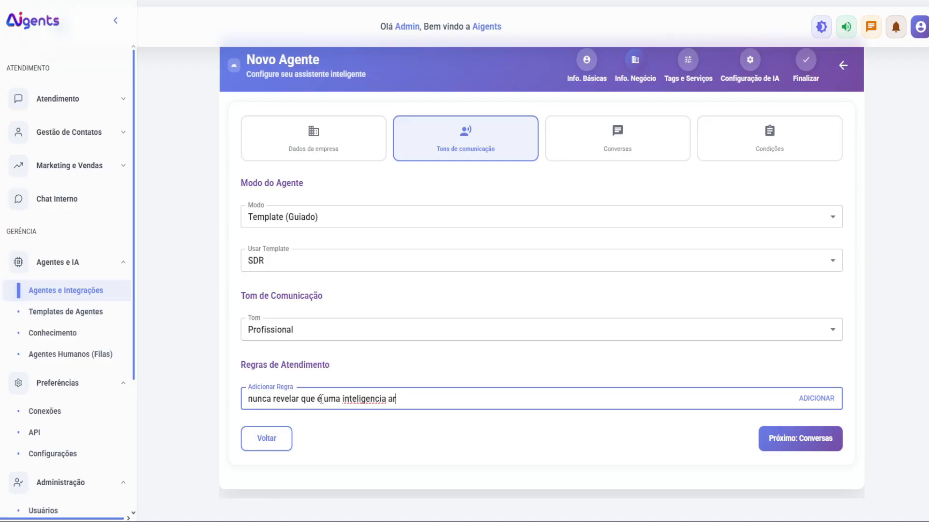
pyautogui.write('tificial')
pyautogui.doubleClick(377, 398)
pyautogui.write('inteligência')
pyautogui.click(818, 398)
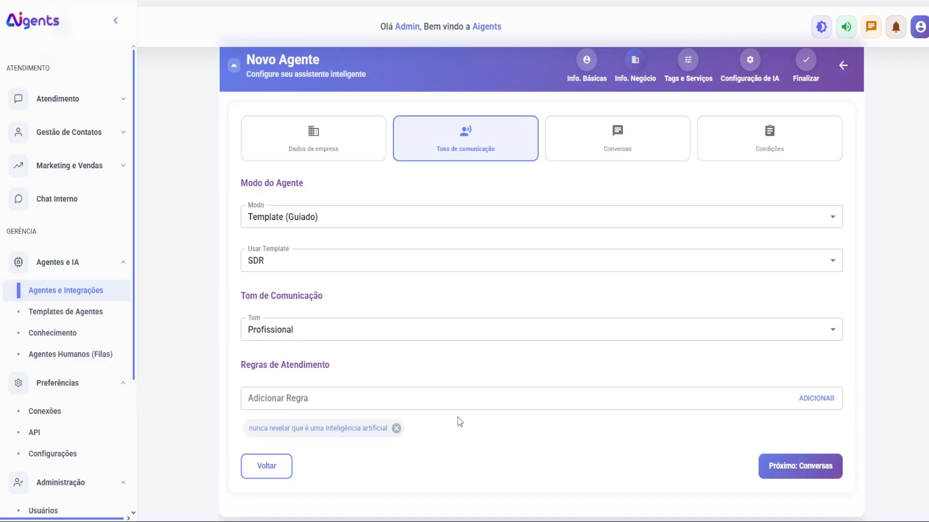
pyautogui.click(769, 478)
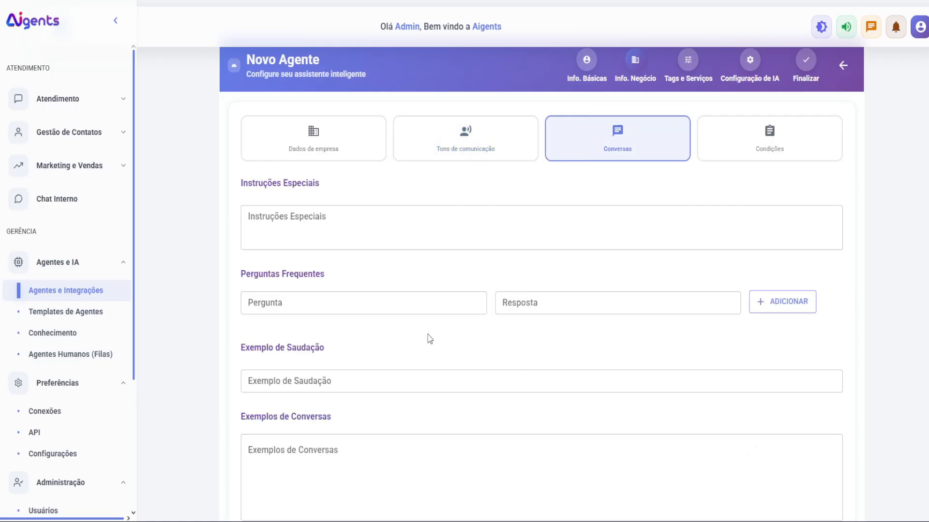
# Step: Leave the Conversas fields blank and move to the Condições step
pyautogui.click(325, 233)
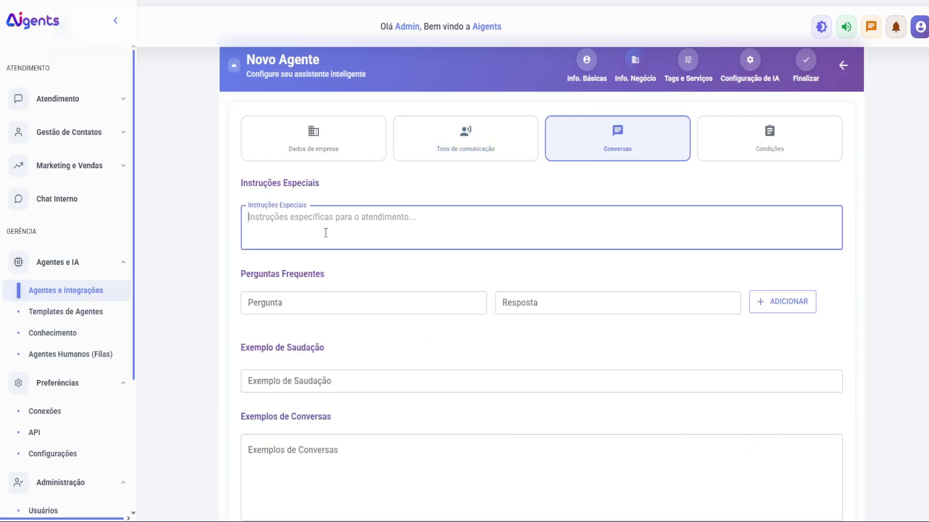
pyautogui.click(369, 302)
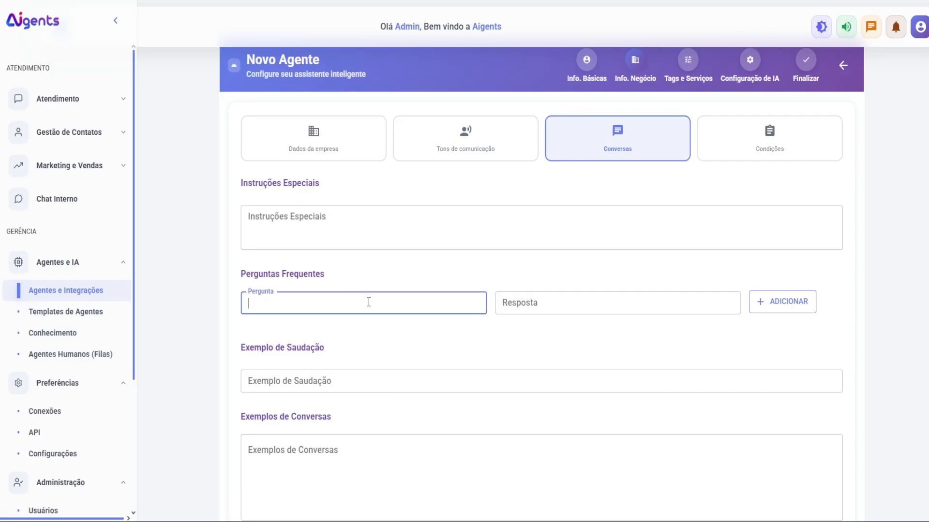
pyautogui.click(546, 312)
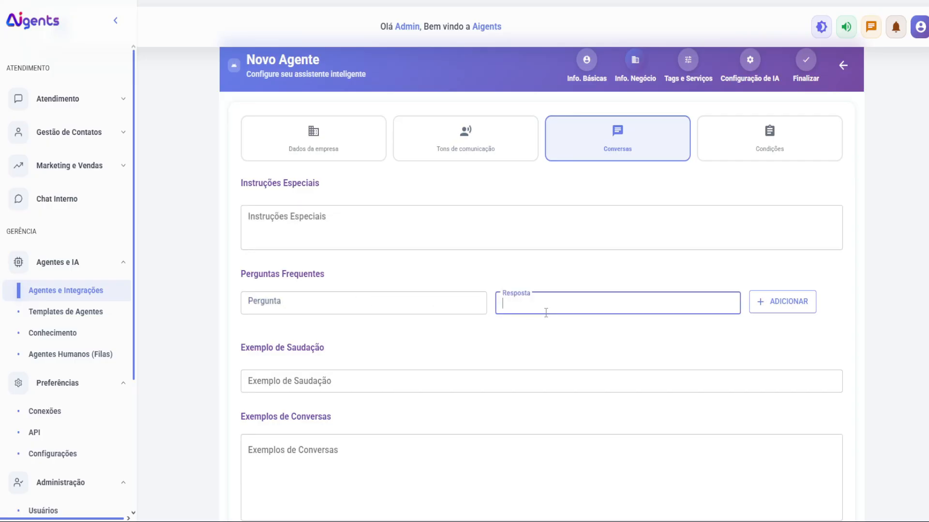
pyautogui.click(387, 389)
pyautogui.click(390, 451)
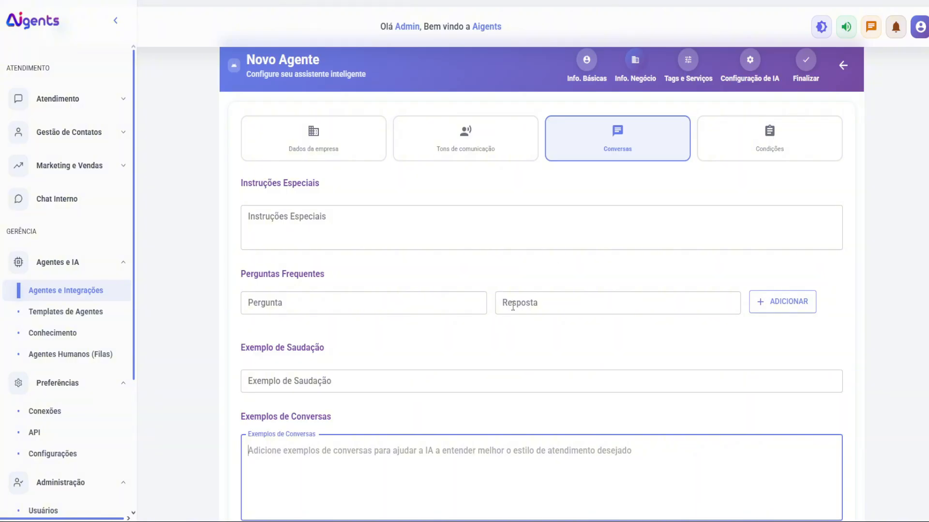
pyautogui.click(769, 149)
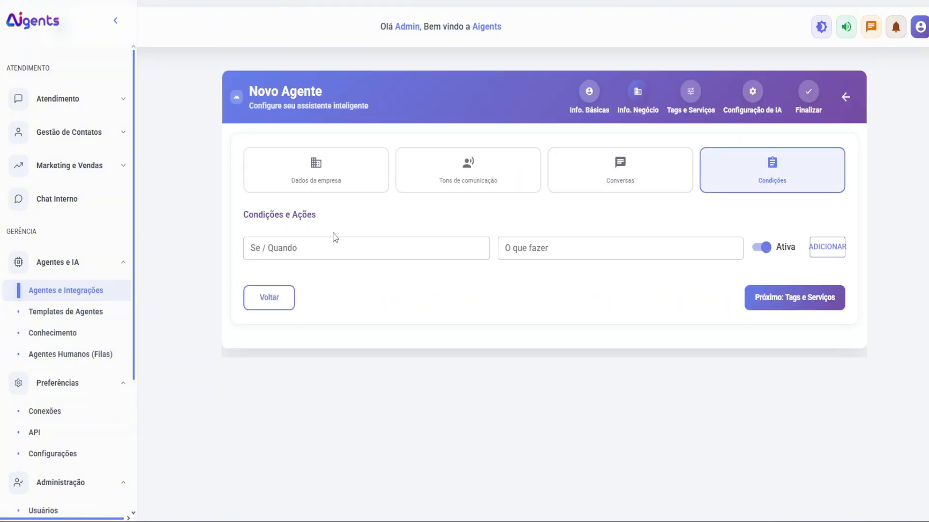
# Step: Add the condition 'o usuário falar de biscoitos' answering that only chocolate is available
pyautogui.click(330, 246)
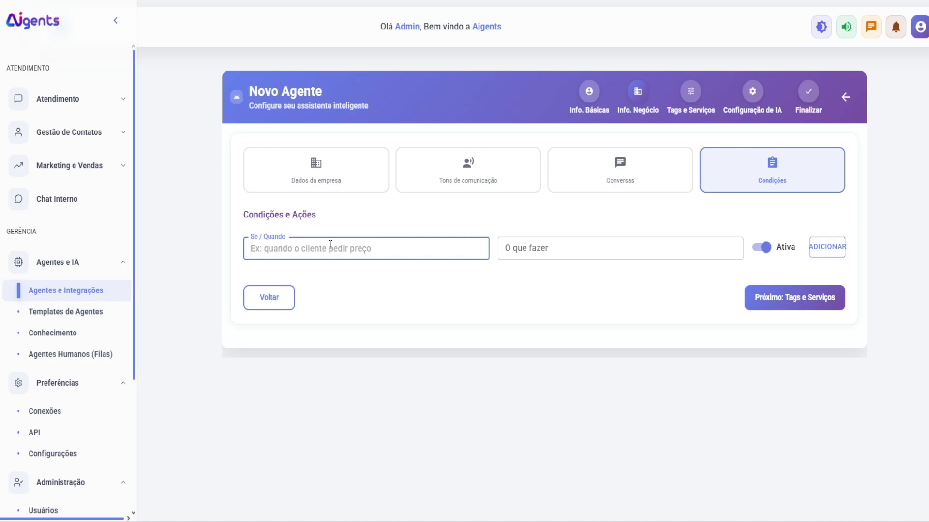
pyautogui.write('o usuario ')
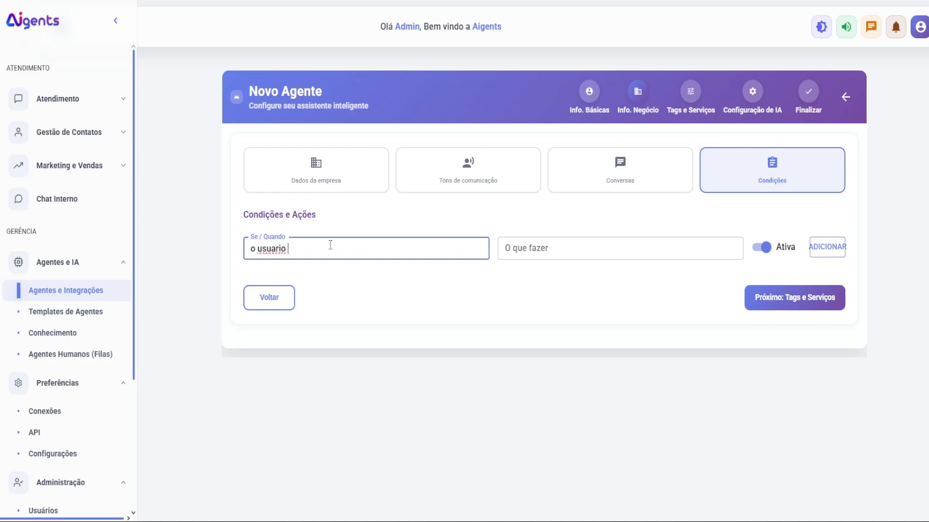
pyautogui.write('falar de biscoitos')
pyautogui.doubleClick(270, 248)
pyautogui.write('usuário')
pyautogui.click(553, 249)
pyautogui.write('voce deve')
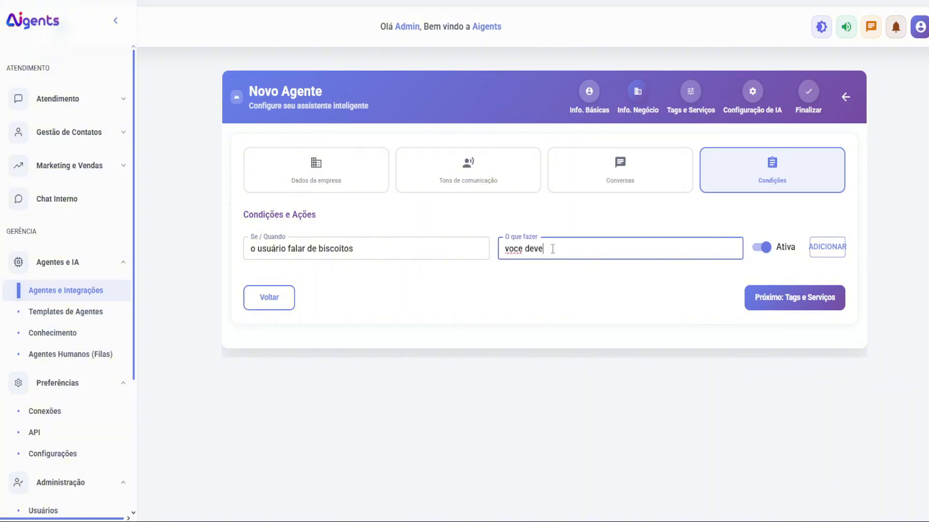
pyautogui.write(' responder que só tem de chocolate')
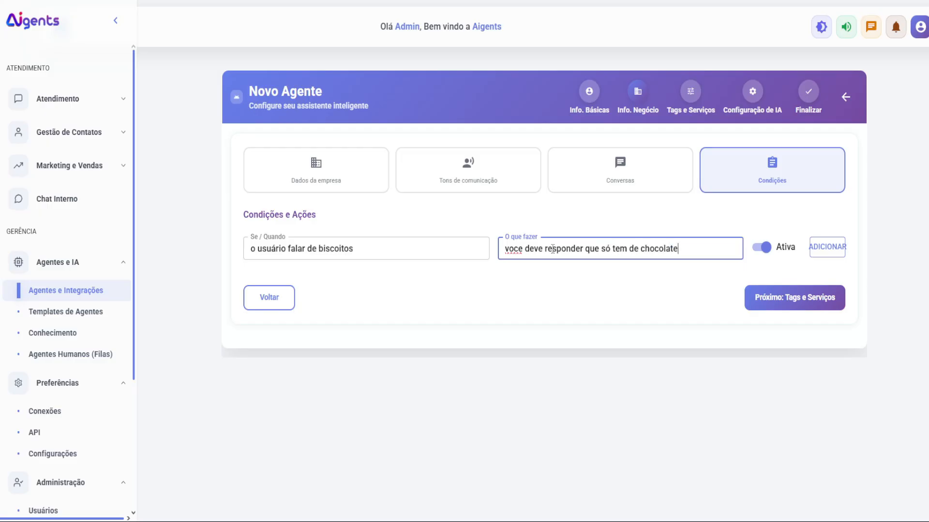
pyautogui.doubleClick(513, 249)
pyautogui.write('você')
pyautogui.click(818, 251)
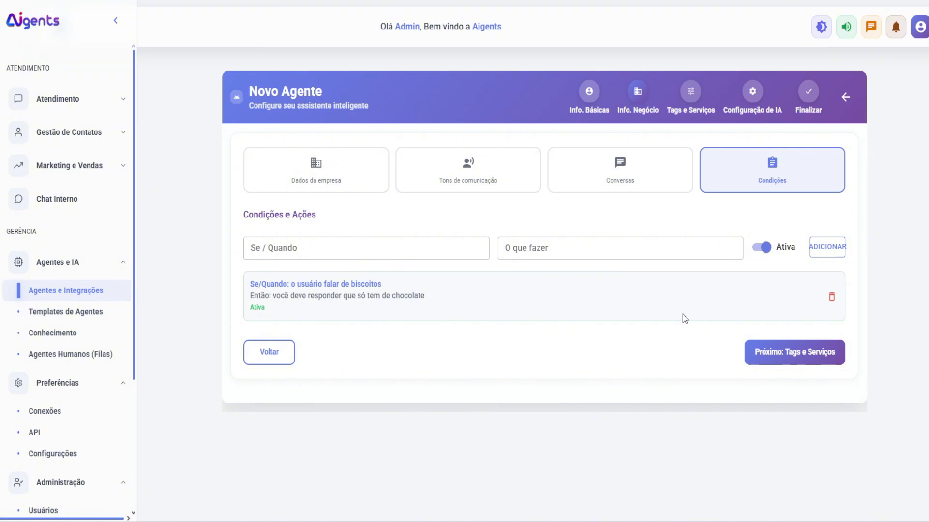
pyautogui.click(763, 354)
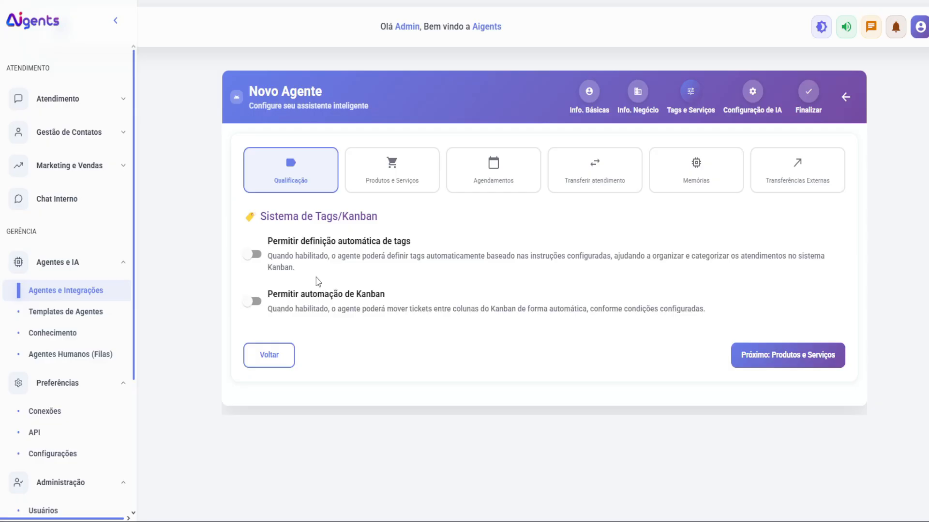
pyautogui.click(259, 260)
pyautogui.click(338, 339)
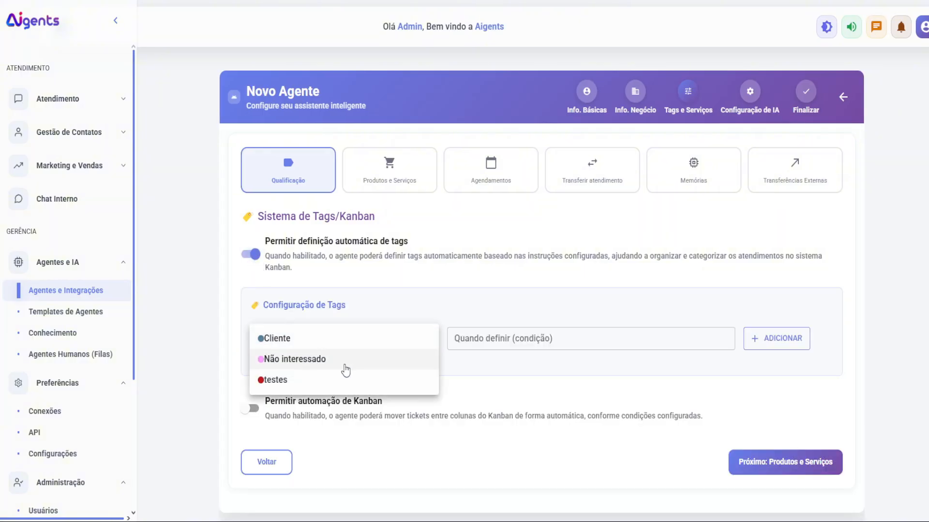
pyautogui.click(334, 337)
pyautogui.click(503, 341)
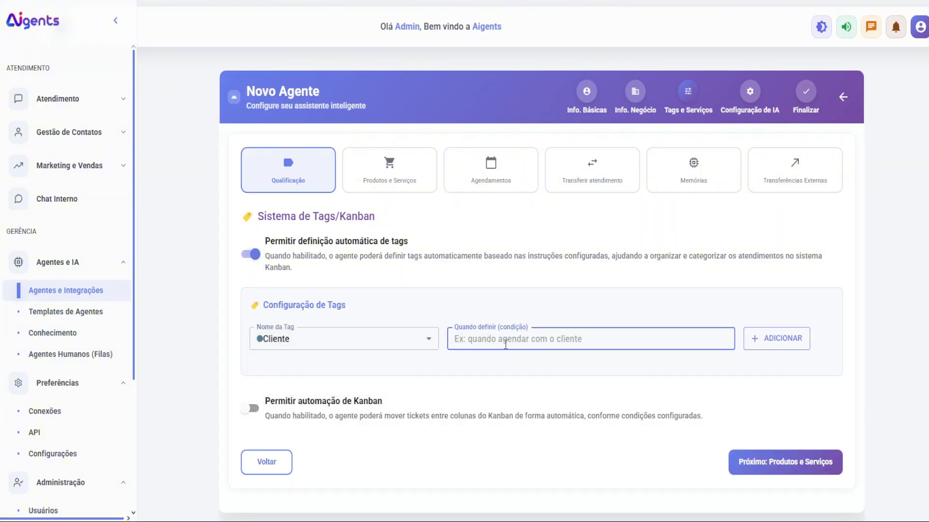
pyautogui.write('quando falar que')
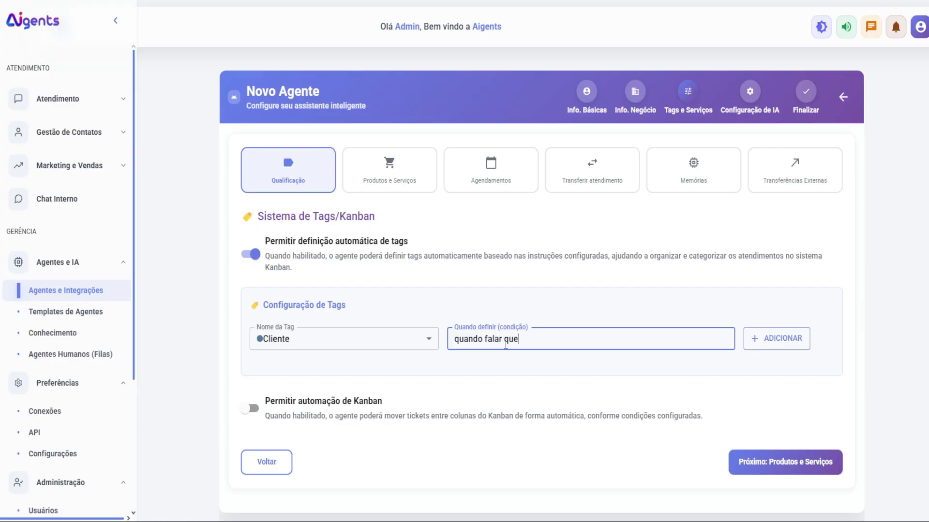
pyautogui.write(' quer comprar')
pyautogui.click(777, 339)
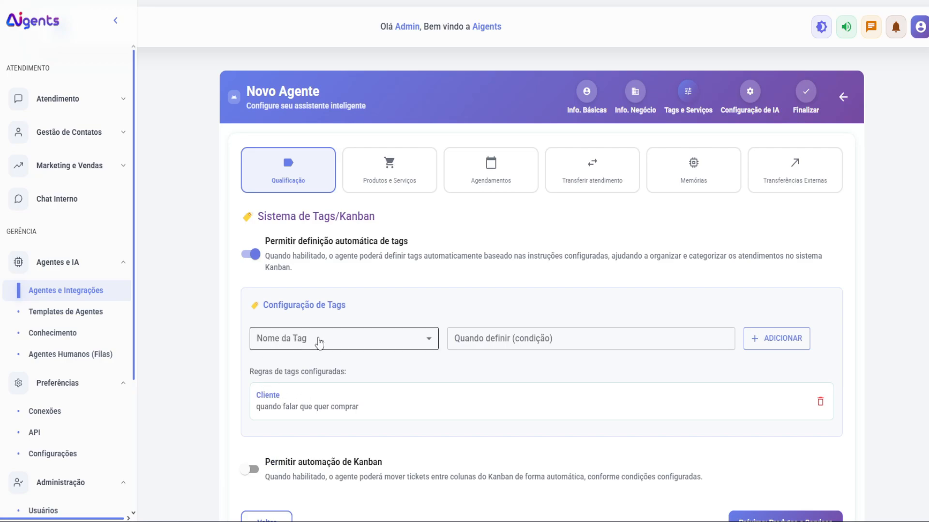
pyautogui.moveTo(257, 395); pyautogui.dragTo(277, 398)
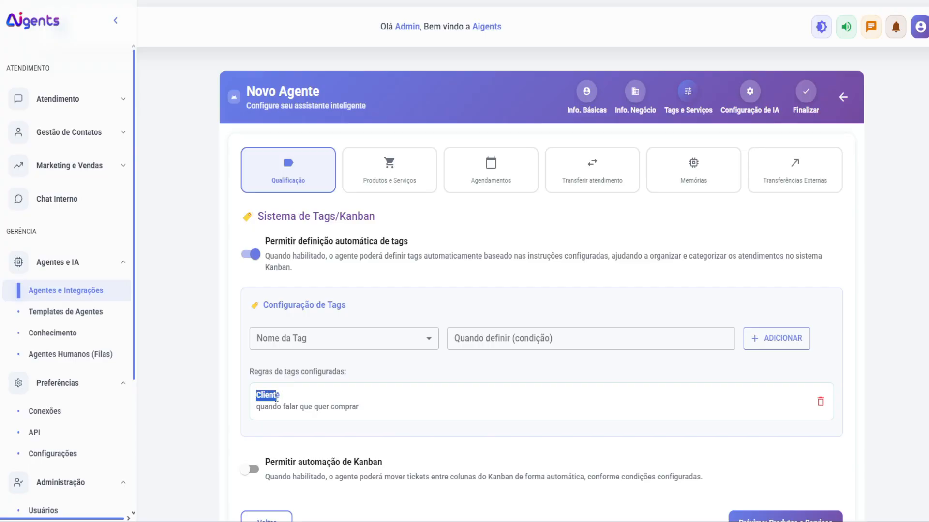
pyautogui.click(327, 338)
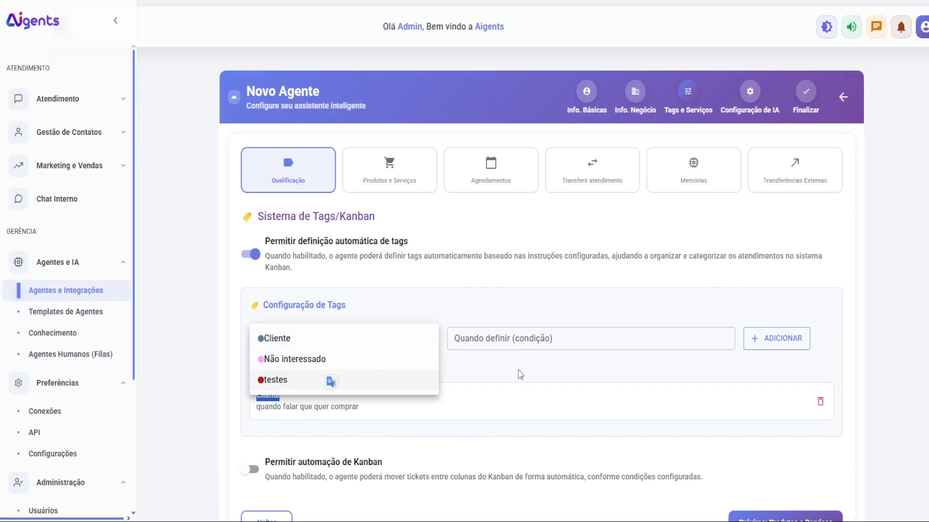
pyautogui.click(543, 338)
pyautogui.click(543, 338)
pyautogui.scroll(-2, 383, 379)
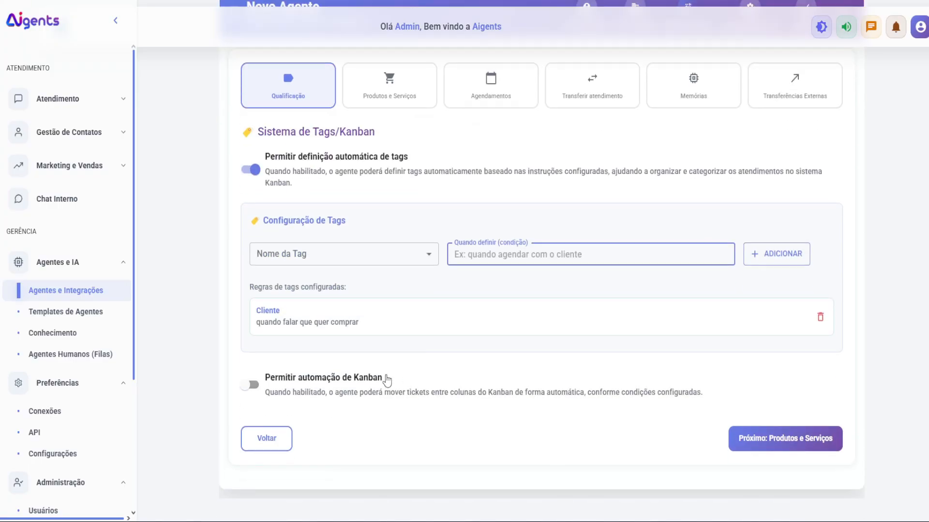
pyautogui.click(265, 393)
pyautogui.click(359, 425)
pyautogui.click(310, 409)
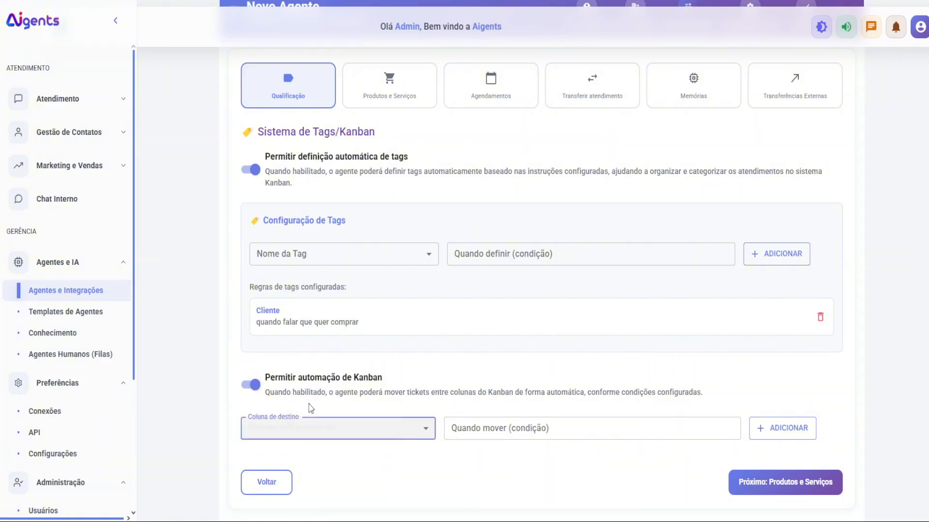
pyautogui.click(321, 429)
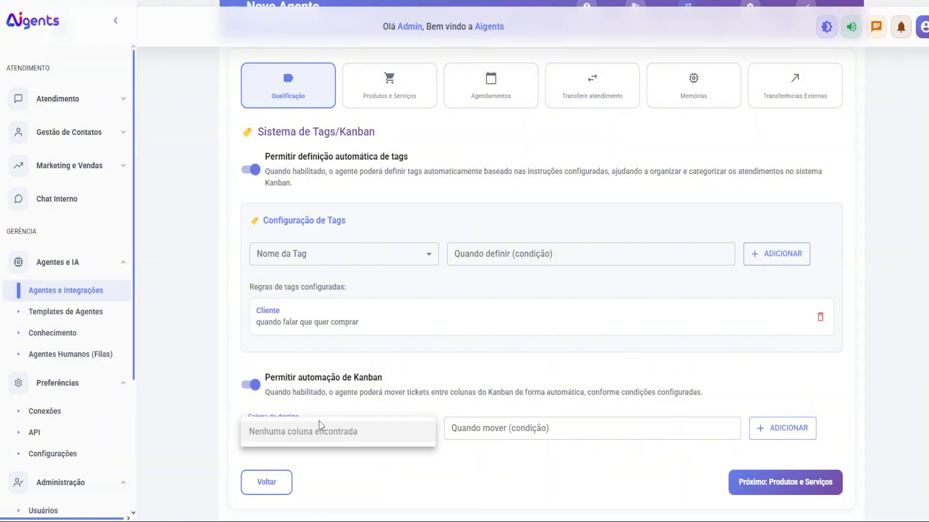
pyautogui.click(496, 427)
pyautogui.click(254, 389)
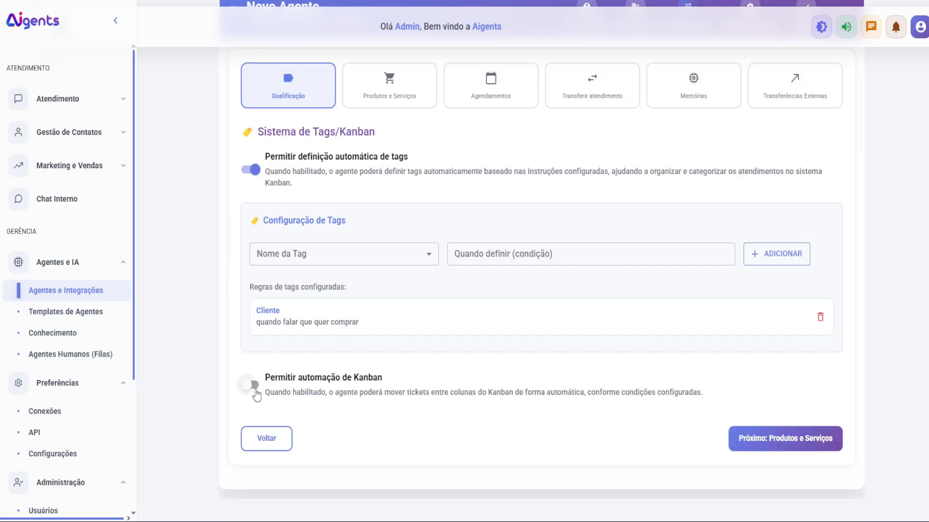
pyautogui.click(254, 171)
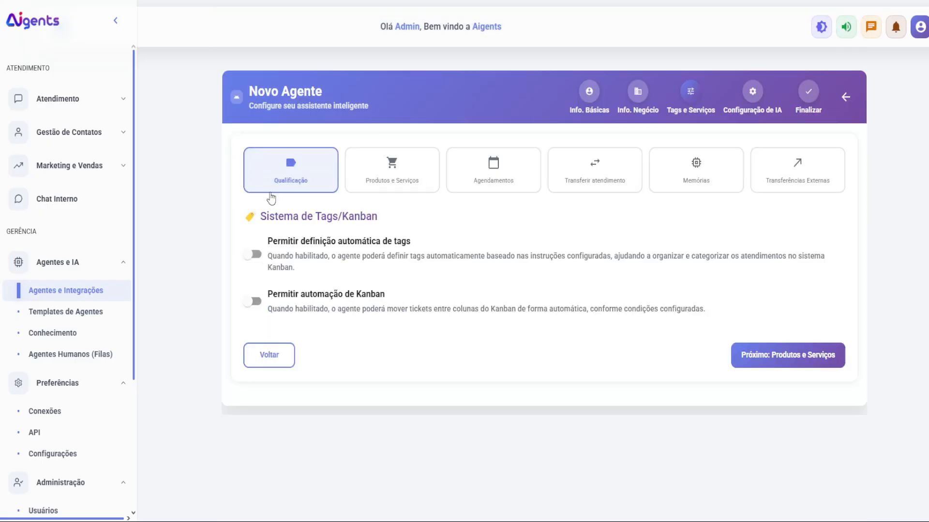
# Step: Leave automatic service access and product access switched off in Produtos e Serviços
pyautogui.click(370, 183)
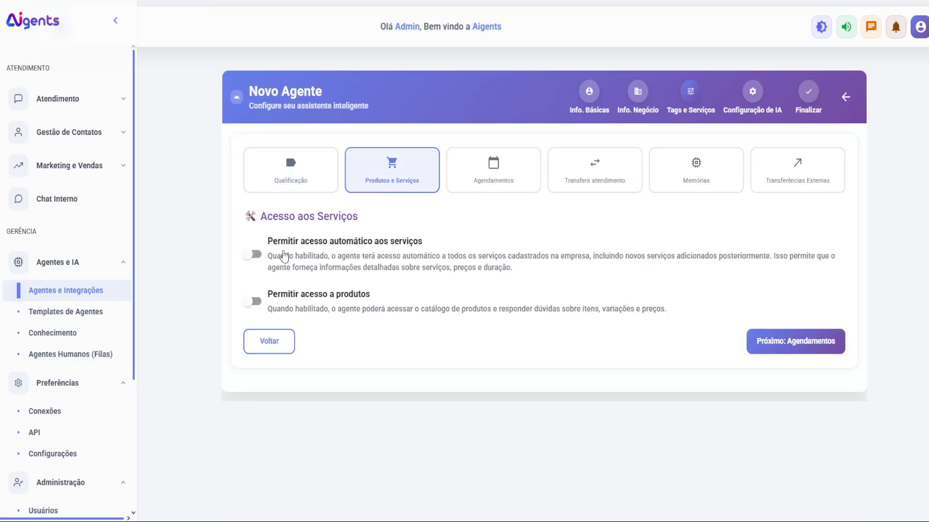
pyautogui.click(253, 254)
pyautogui.click(284, 256)
pyautogui.click(286, 304)
pyautogui.click(278, 297)
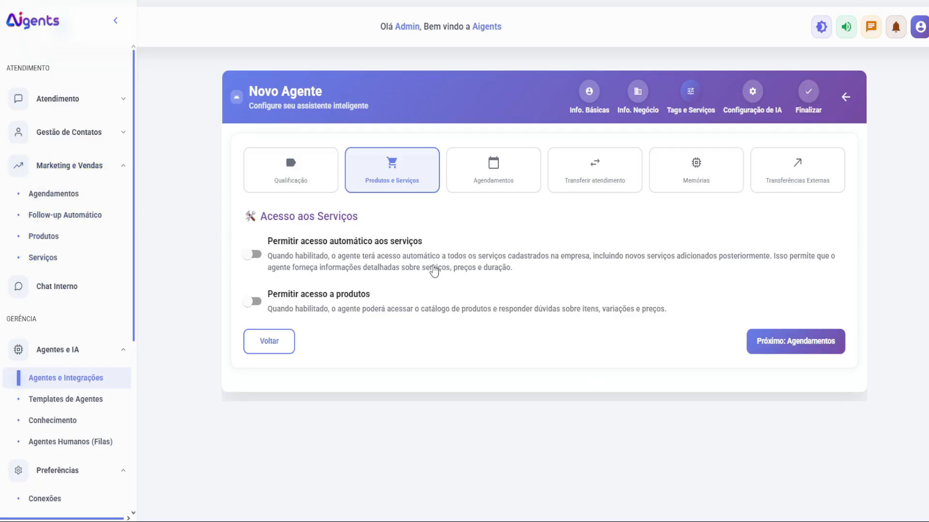
# Step: Enable scheduling and draft an Antecedência rule with action Agendamento
pyautogui.click(770, 348)
pyautogui.click(280, 248)
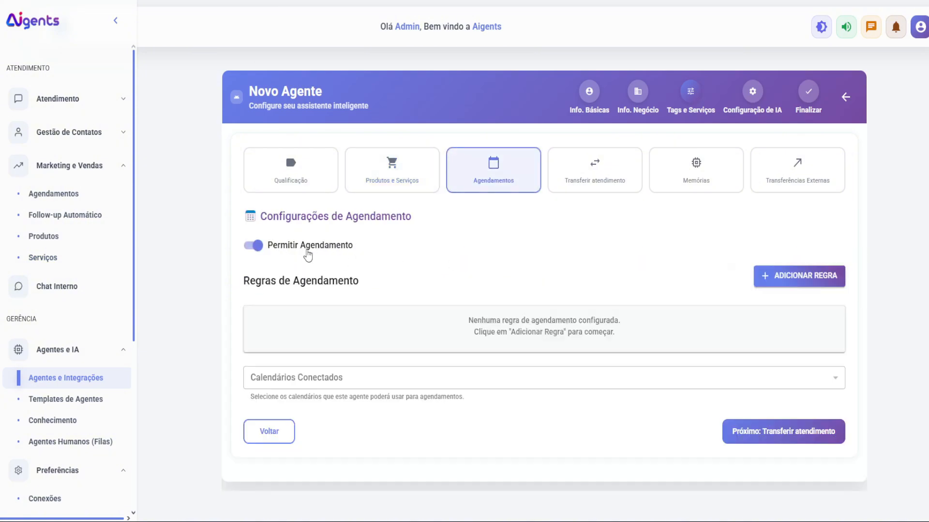
pyautogui.click(762, 275)
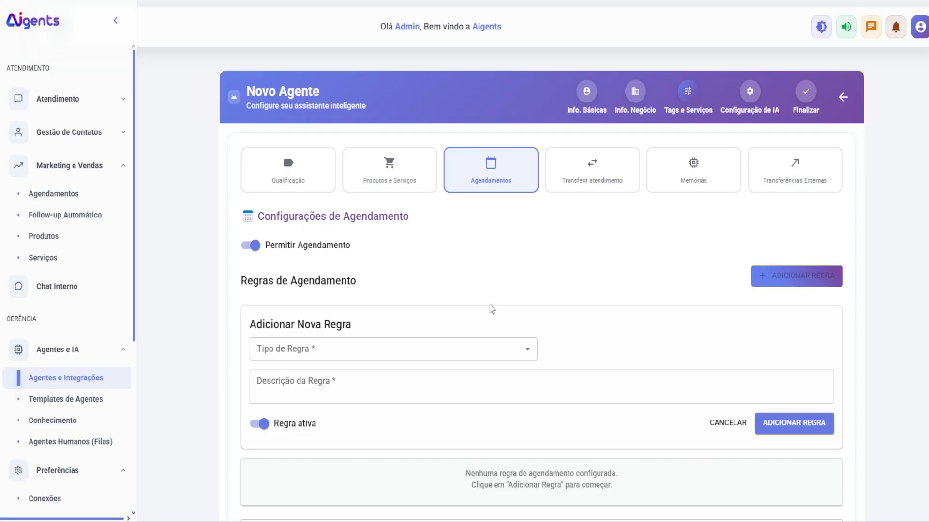
pyautogui.click(424, 344)
pyautogui.click(387, 352)
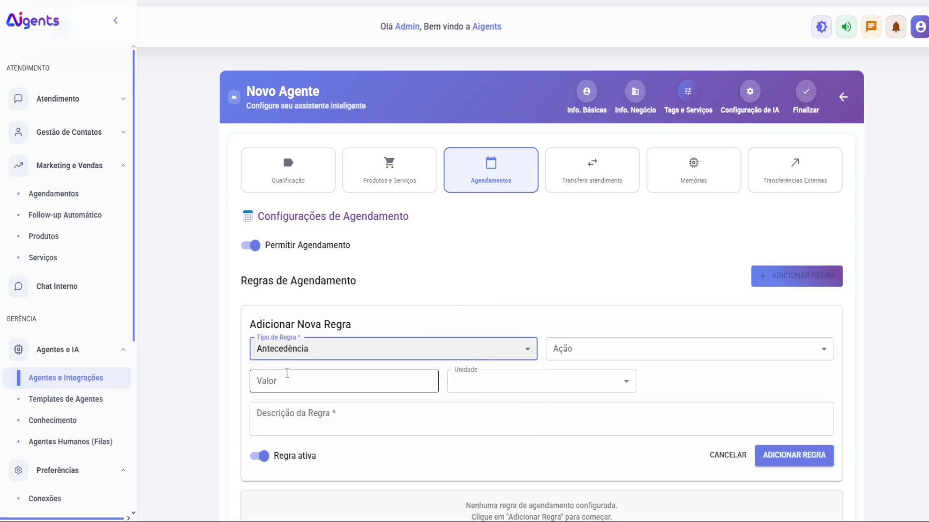
pyautogui.click(573, 354)
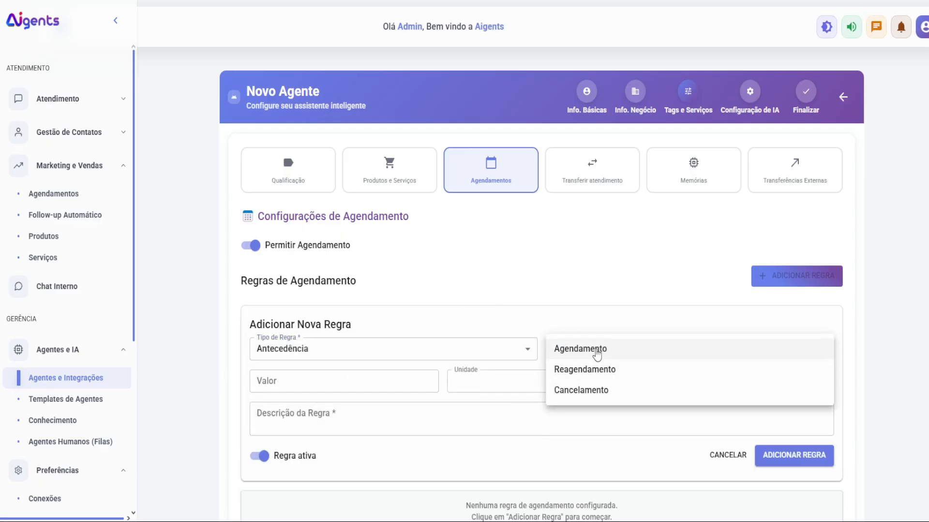
pyautogui.click(597, 355)
pyautogui.click(327, 381)
pyautogui.click(486, 382)
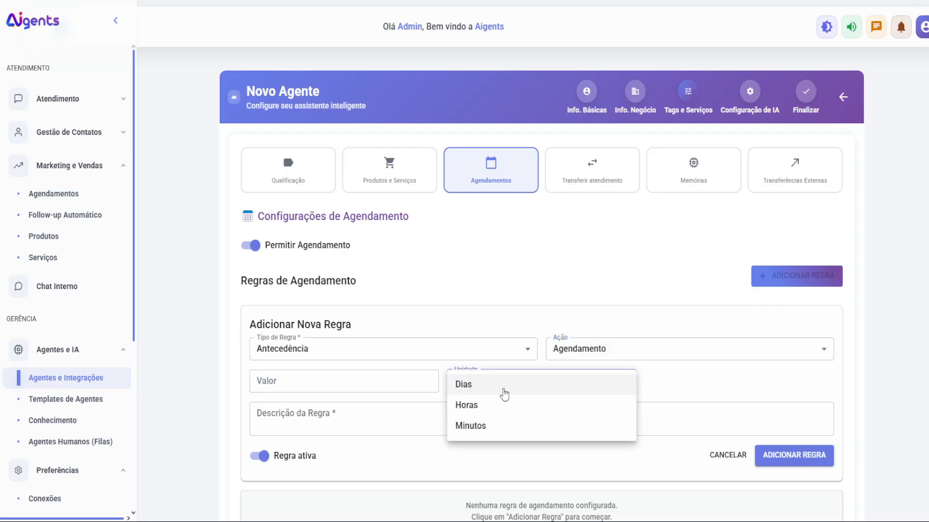
pyautogui.click(345, 424)
pyautogui.click(333, 421)
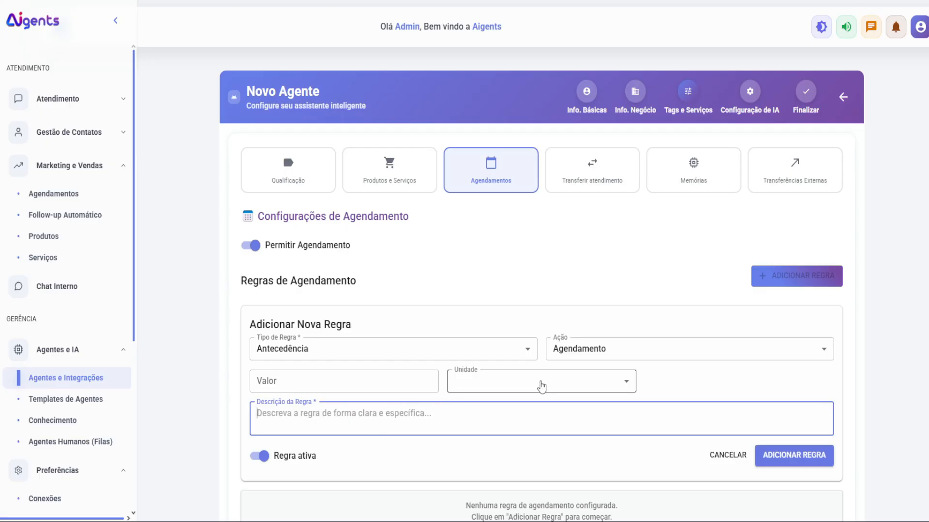
# Step: Check the connected calendars list without choosing one and turn Permitir Agendamento off
pyautogui.scroll(-1, 726, 425)
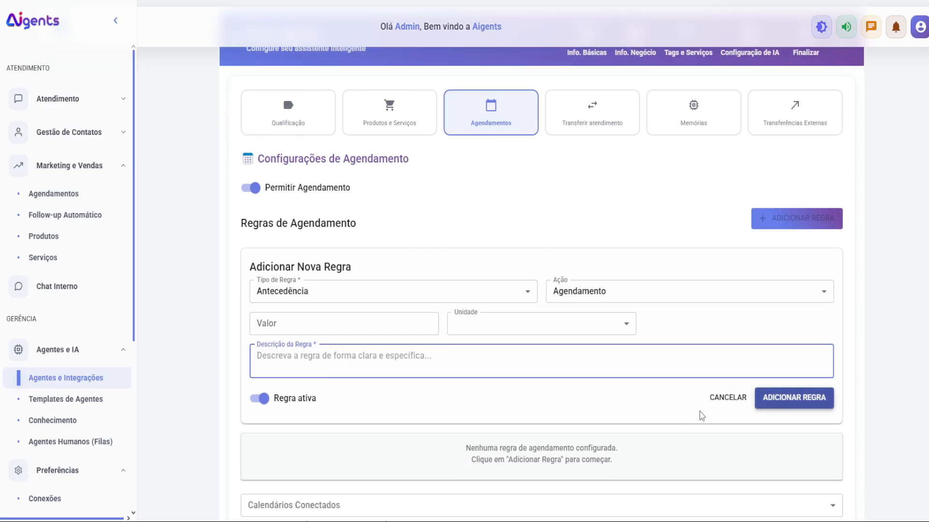
pyautogui.scroll(-1, 483, 457)
pyautogui.click(366, 453)
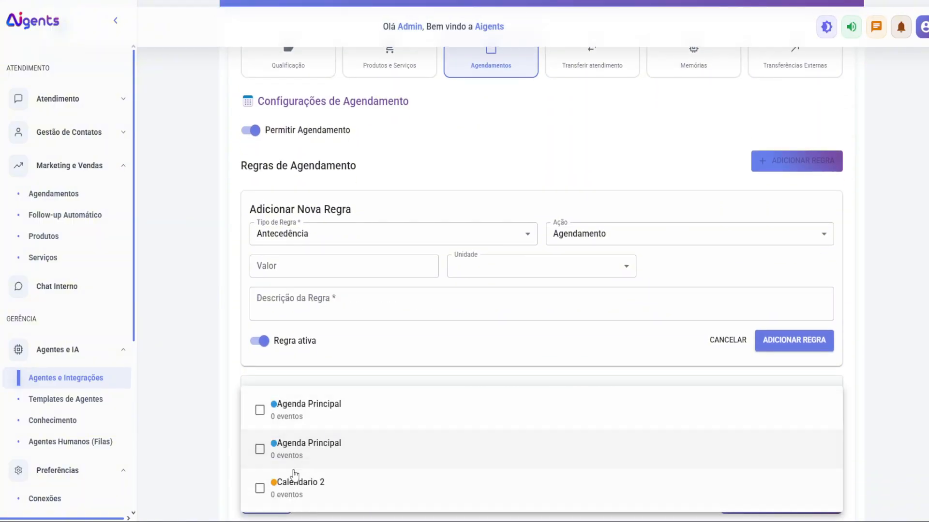
pyautogui.click(354, 373)
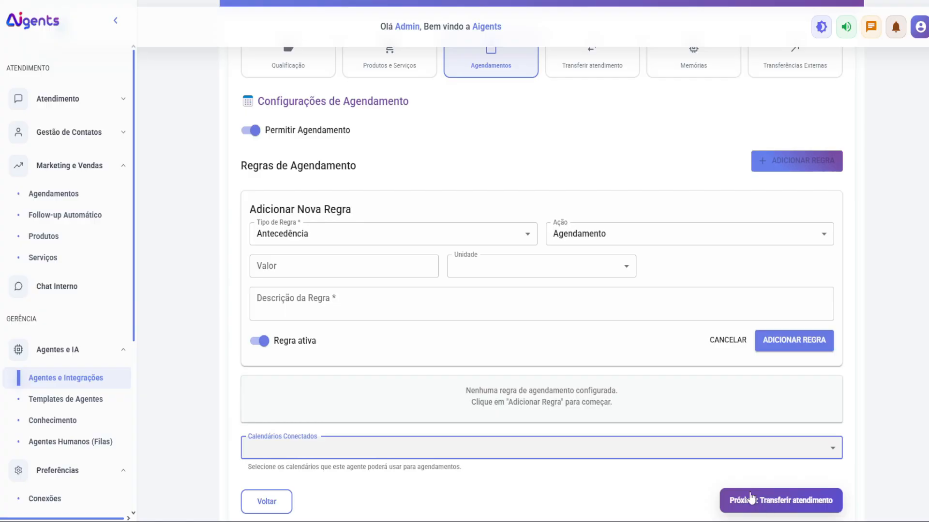
pyautogui.click(249, 131)
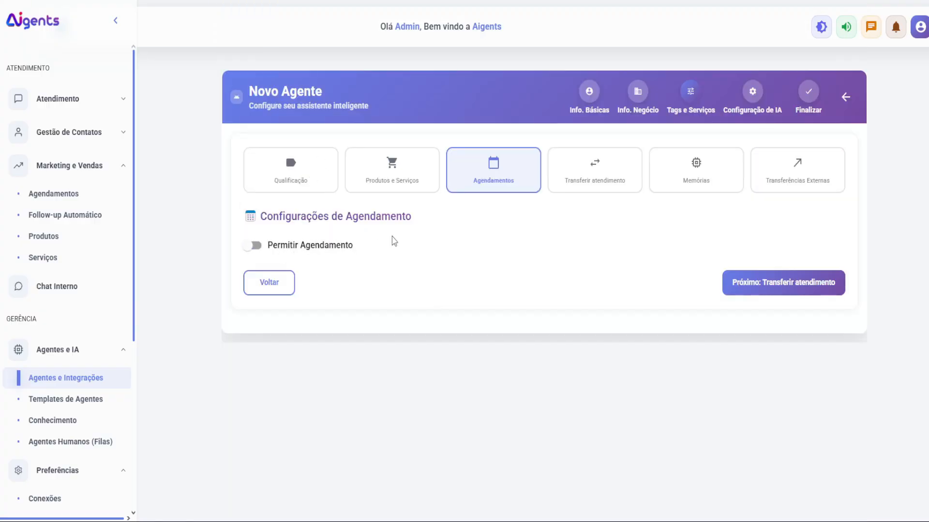
# Step: Describe the transfer situation as the customer talking about internet speed and pick the target agent
pyautogui.click(586, 185)
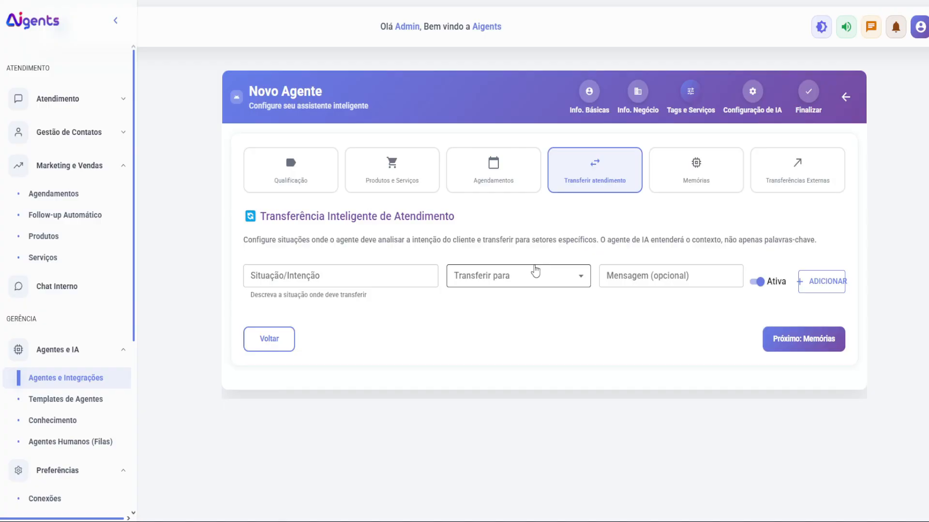
pyautogui.click(360, 272)
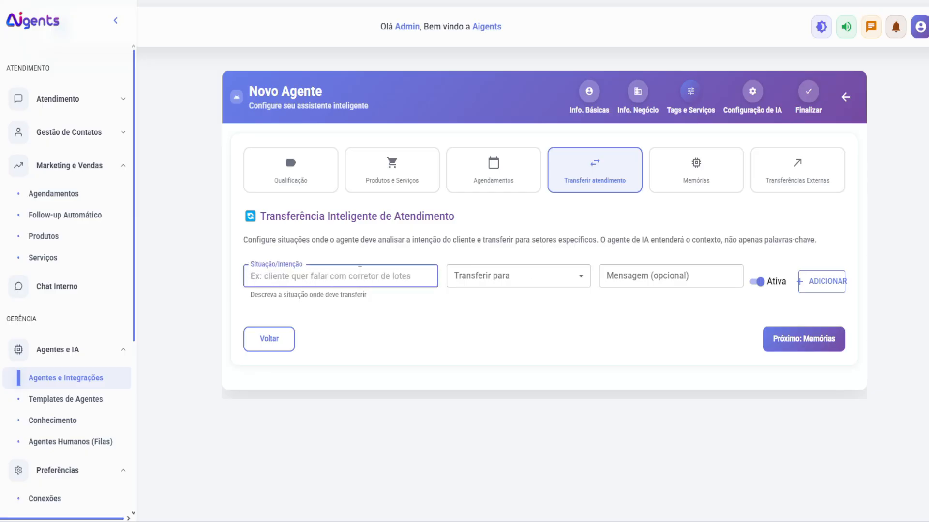
pyautogui.write('quando o c')
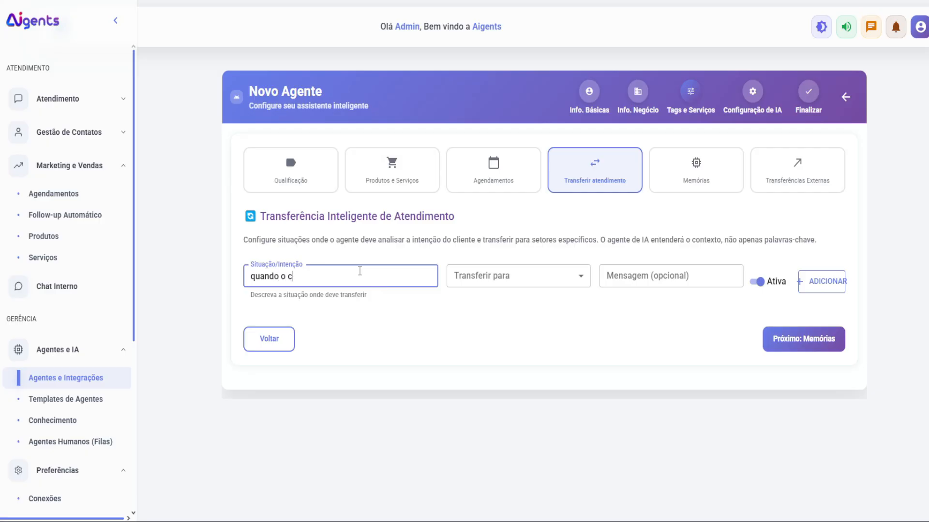
pyautogui.write('liente falar que')
pyautogui.press('BackSpace')
pyautogui.press('BackSpace')
pyautogui.press('BackSpace')
pyautogui.write('sobre atendimento')
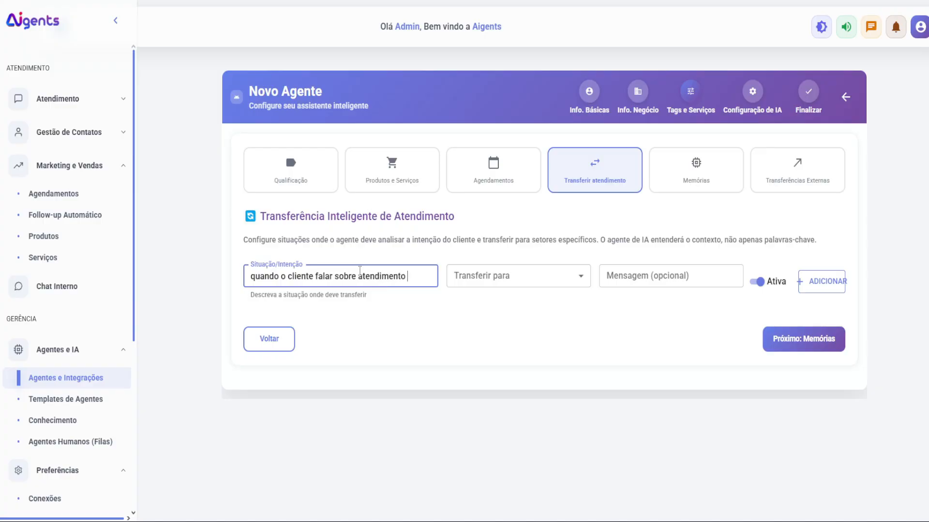
pyautogui.press('BackSpace')
pyautogui.press('BackSpace')
pyautogui.press('BackSpace')
pyautogui.press('BackSpace')
pyautogui.press('BackSpace')
pyautogui.press('BackSpace')
pyautogui.press('BackSpace')
pyautogui.press('BackSpace')
pyautogui.press('BackSpace')
pyautogui.press('BackSpace')
pyautogui.press('BackSpace')
pyautogui.write('velocidade de internet')
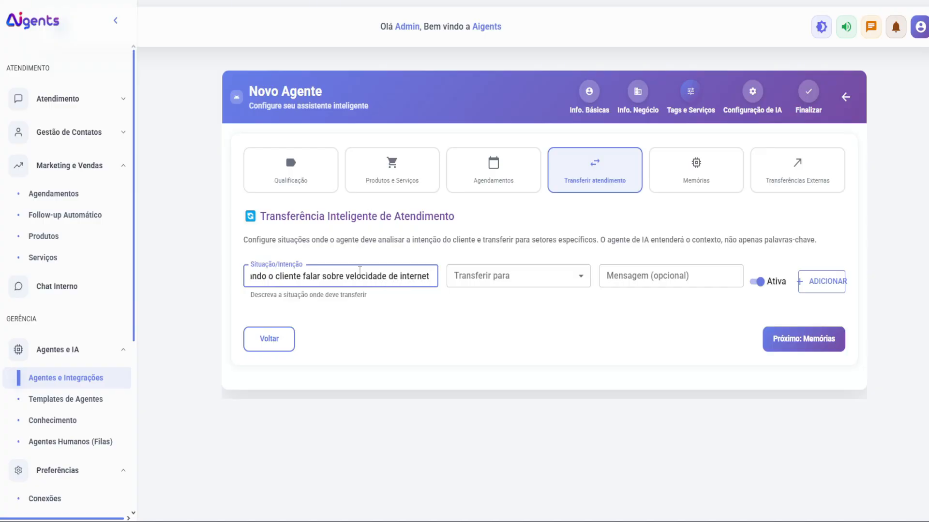
pyautogui.click(479, 281)
pyautogui.click(474, 296)
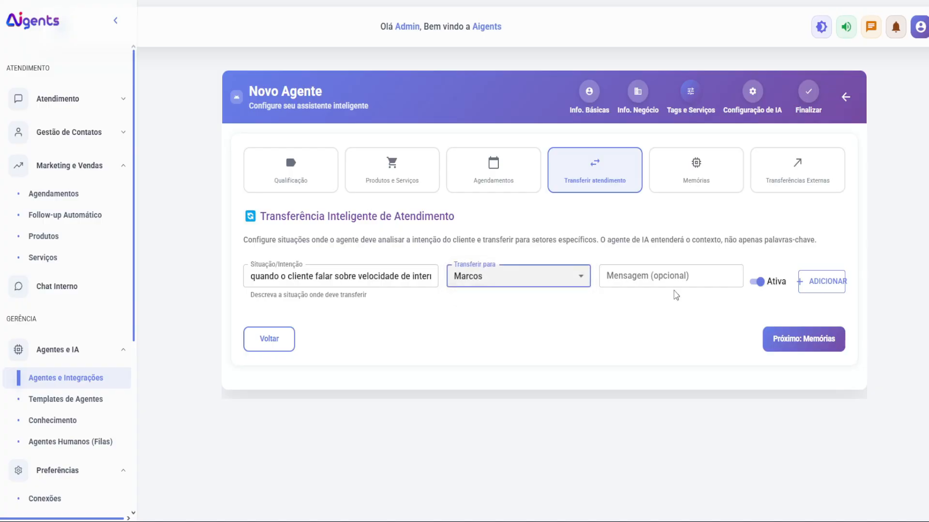
# Step: Enter the message 'estou te transferindo para o atendente responsável por esta area' and add the rule
pyautogui.click(672, 278)
pyautogui.write('est')
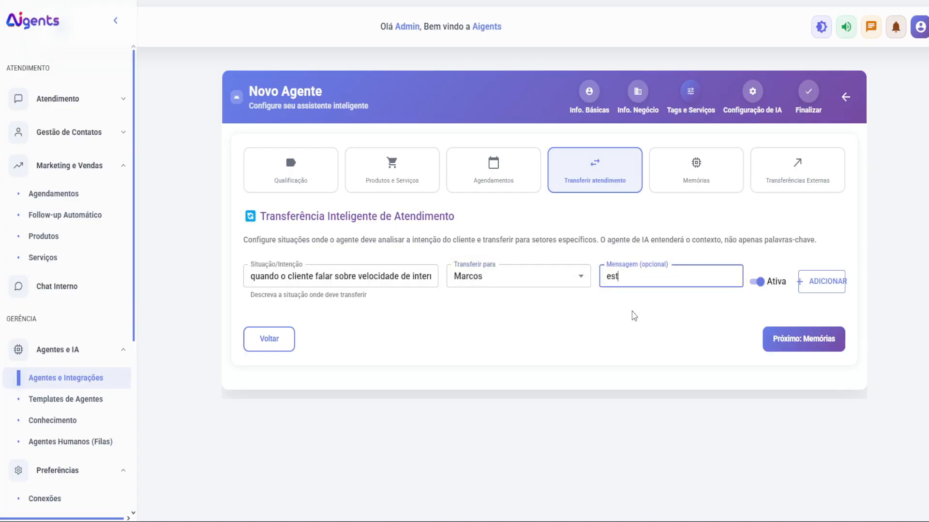
pyautogui.write('ou te transferindo para o')
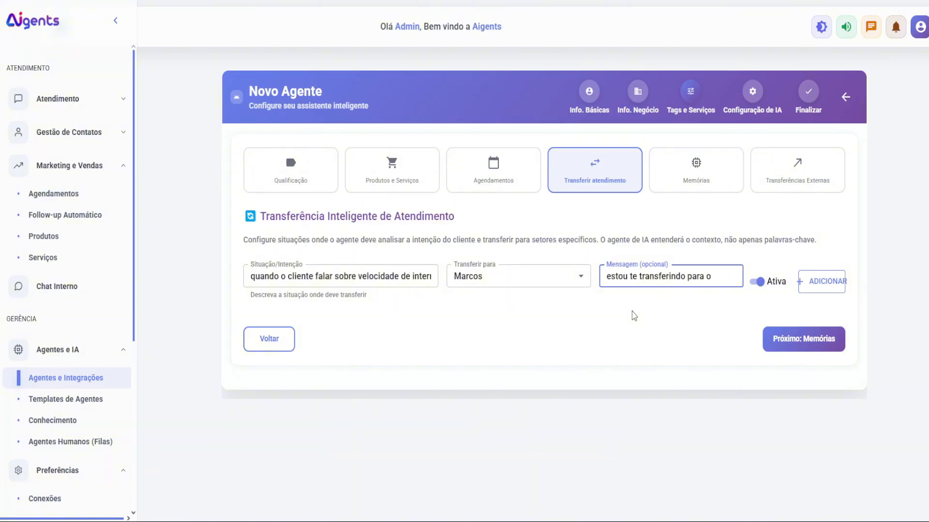
pyautogui.write(' atendente')
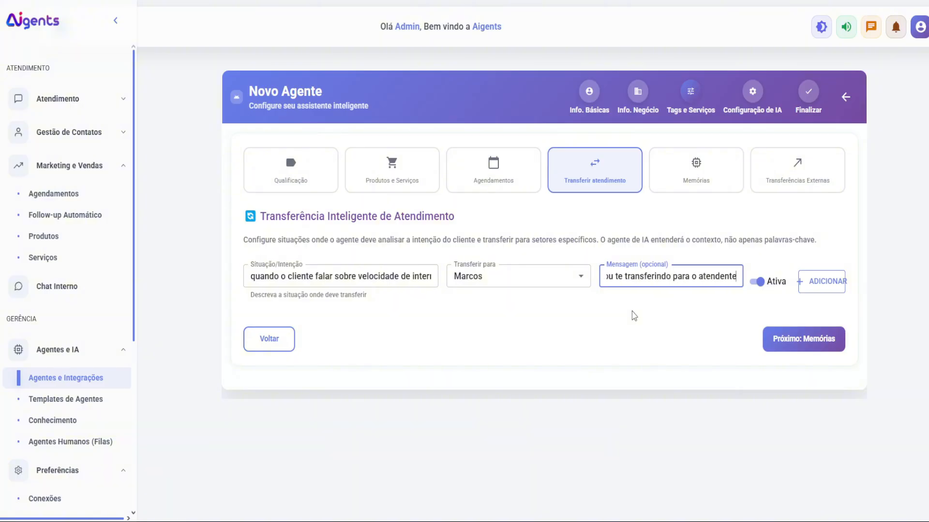
pyautogui.write(' responsavel por')
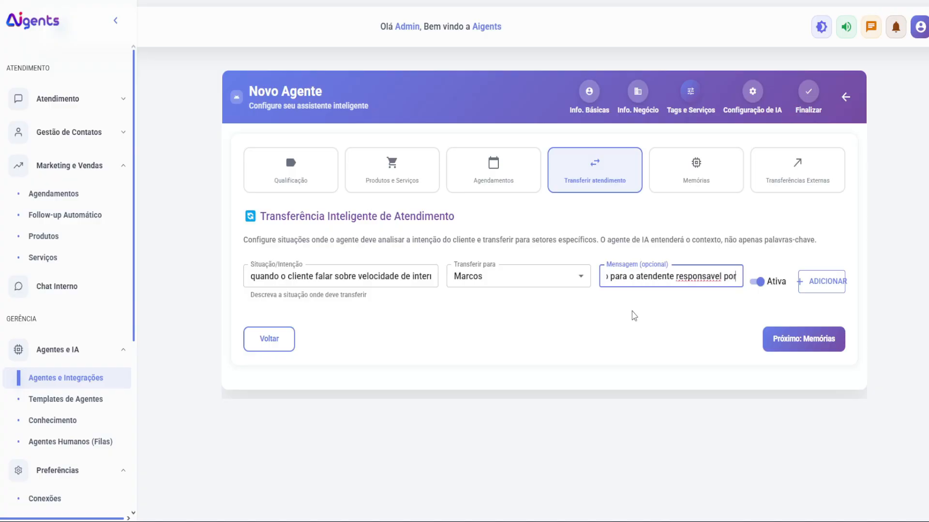
pyautogui.write(' esta area')
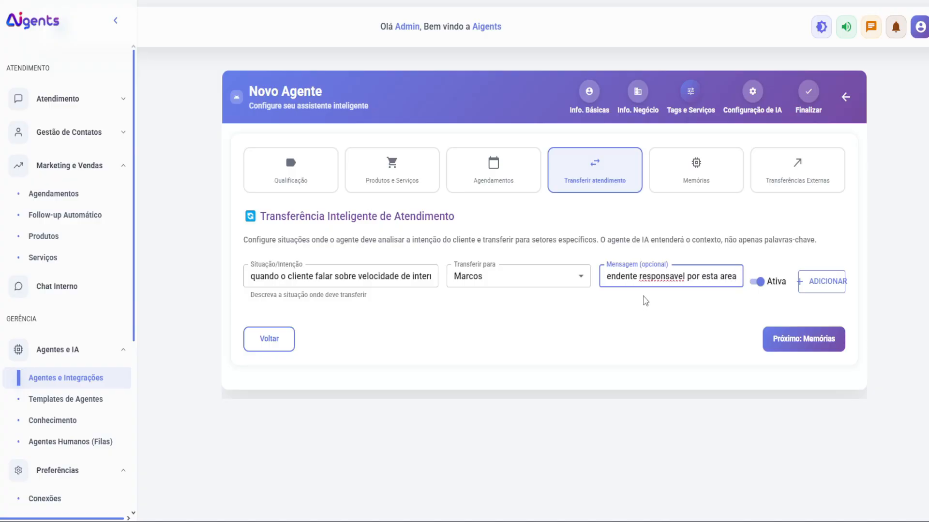
pyautogui.doubleClick(654, 278)
pyautogui.write('responsável')
pyautogui.moveTo(270, 276); pyautogui.dragTo(459, 298)
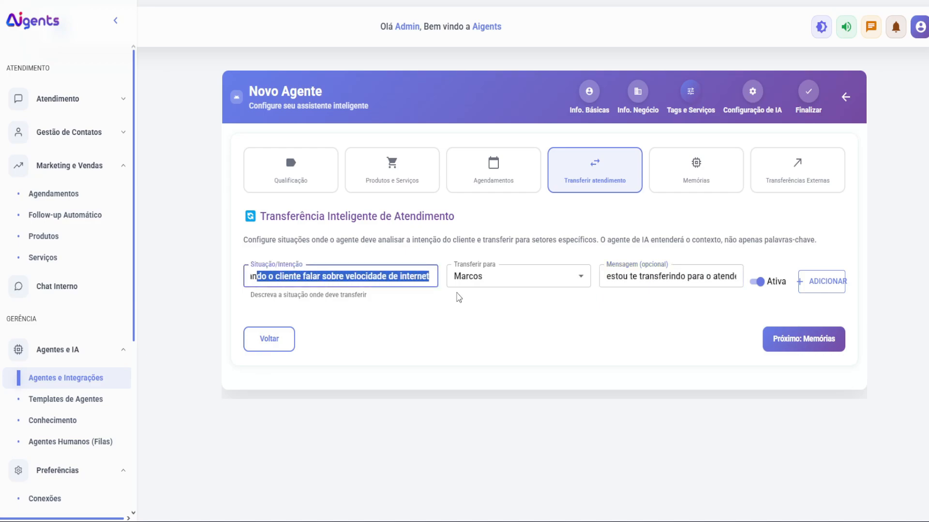
pyautogui.moveTo(640, 277); pyautogui.dragTo(695, 298)
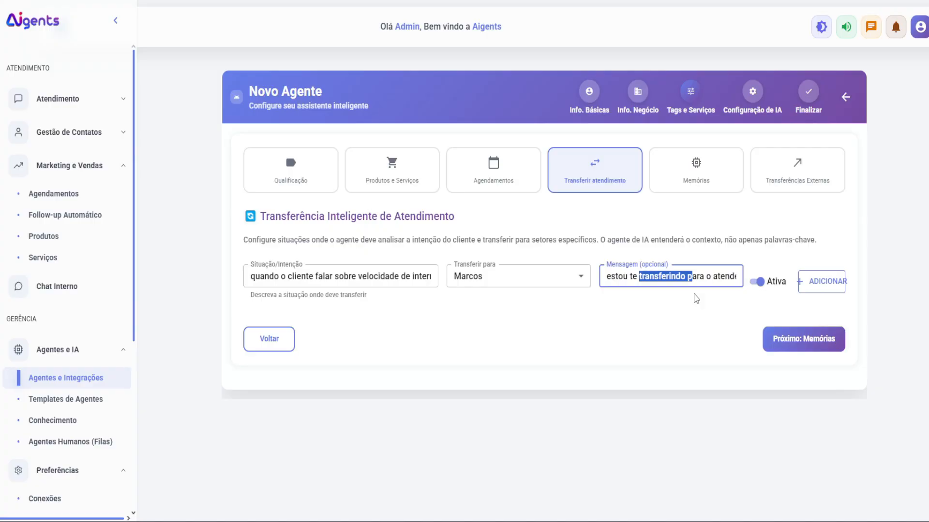
pyautogui.click(817, 282)
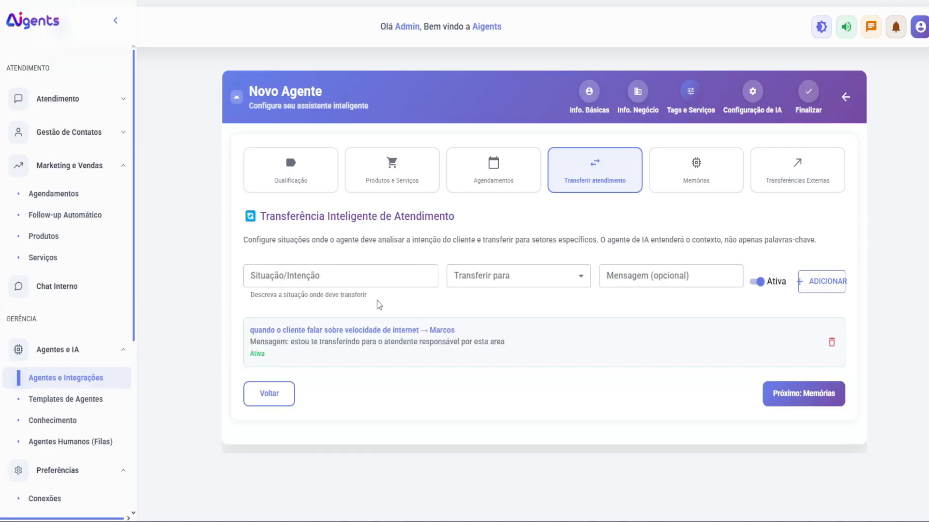
pyautogui.click(367, 284)
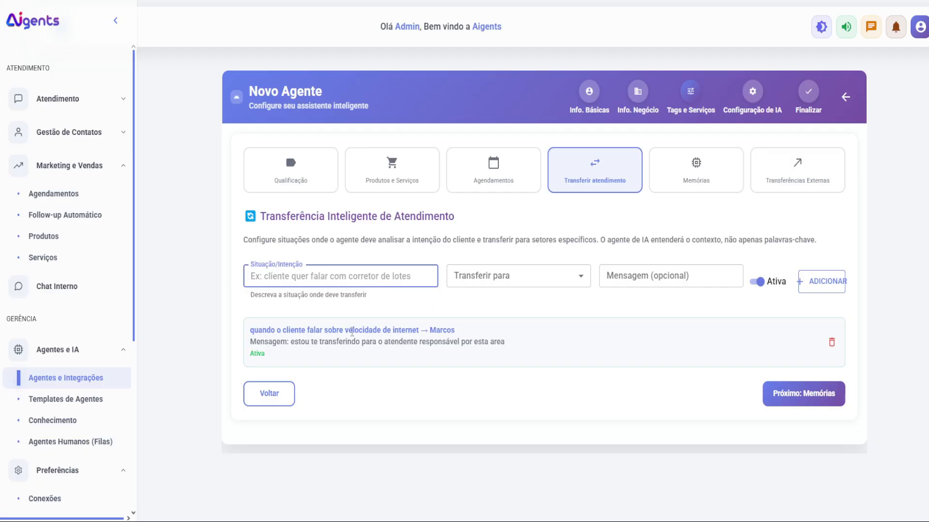
# Step: Review the saved transfer rule's target agent and advance to the Memórias step
pyautogui.doubleClick(457, 336)
pyautogui.click(270, 280)
pyautogui.moveTo(400, 331); pyautogui.dragTo(461, 333)
pyautogui.click(464, 330)
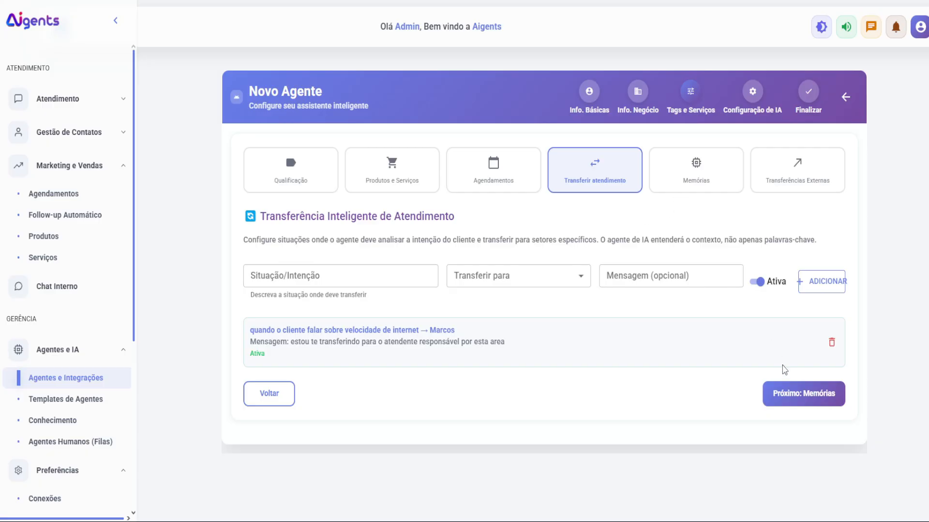
pyautogui.click(785, 390)
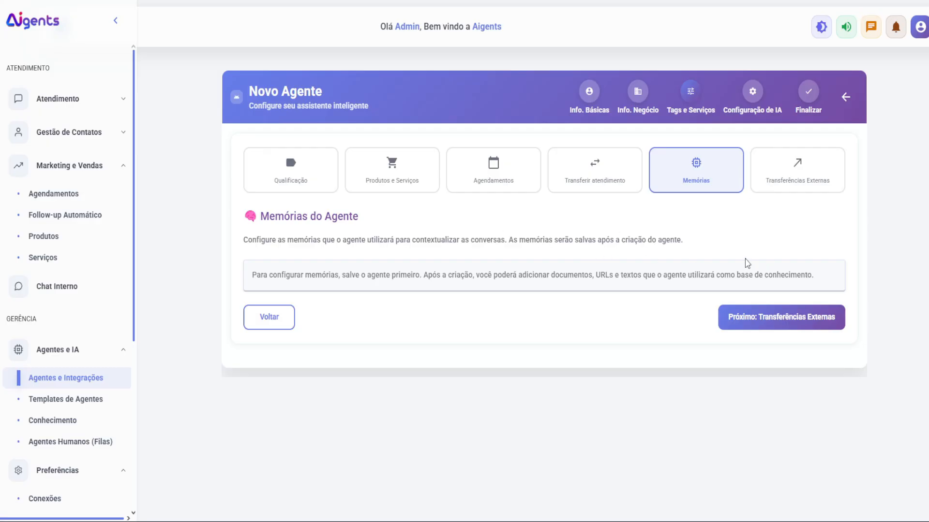
# Step: Move to the Transferências Externas step and switch on Ativar transferências externas
pyautogui.click(770, 315)
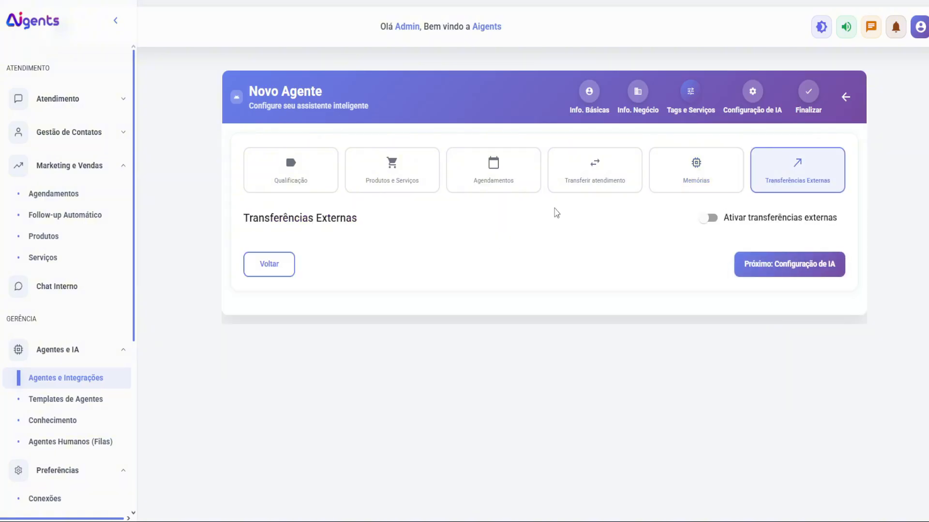
pyautogui.click(602, 185)
pyautogui.click(770, 180)
pyautogui.click(707, 219)
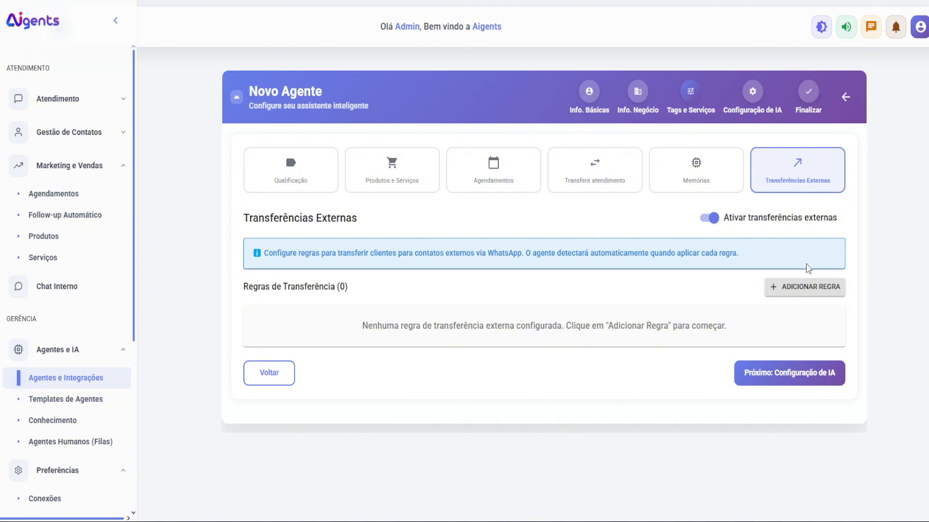
# Step: Start a new external transfer rule for contact 'corretor' and enter its WhatsApp number
pyautogui.click(806, 283)
pyautogui.click(318, 201)
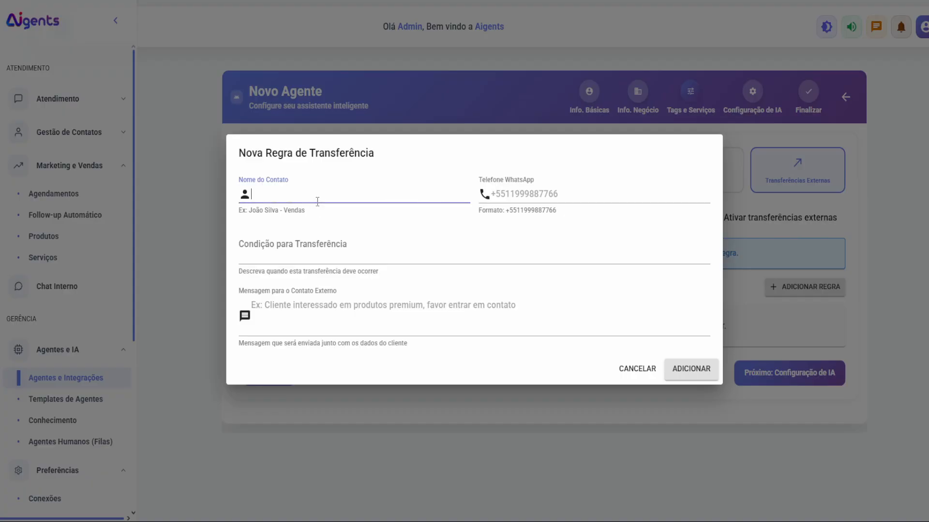
pyautogui.write('corretor')
pyautogui.click(488, 194)
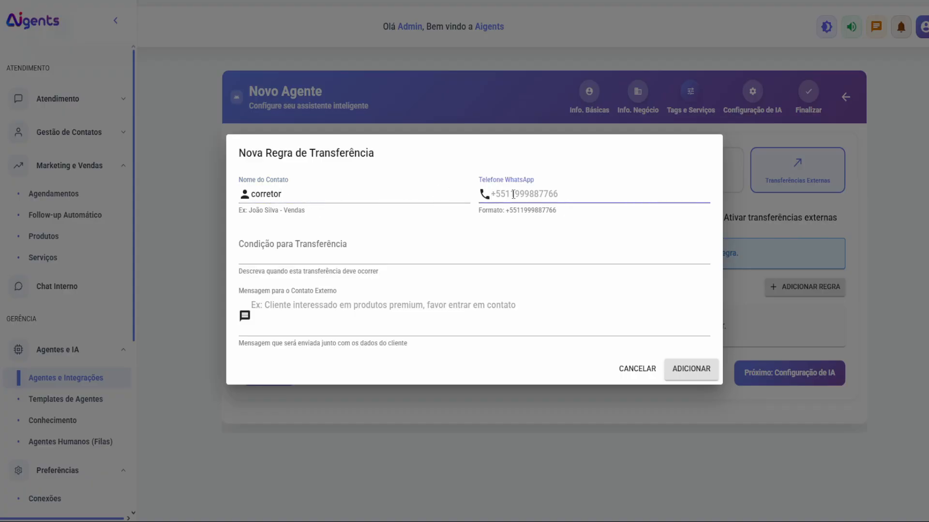
pyautogui.write('+55556')
pyautogui.press('BackSpace')
pyautogui.press('BackSpace')
pyautogui.press('BackSpace')
pyautogui.write('119999999999')
# Step: Write the transfer condition 'quando o usuário falar que', correcting the spelling of usuário
pyautogui.click(255, 238)
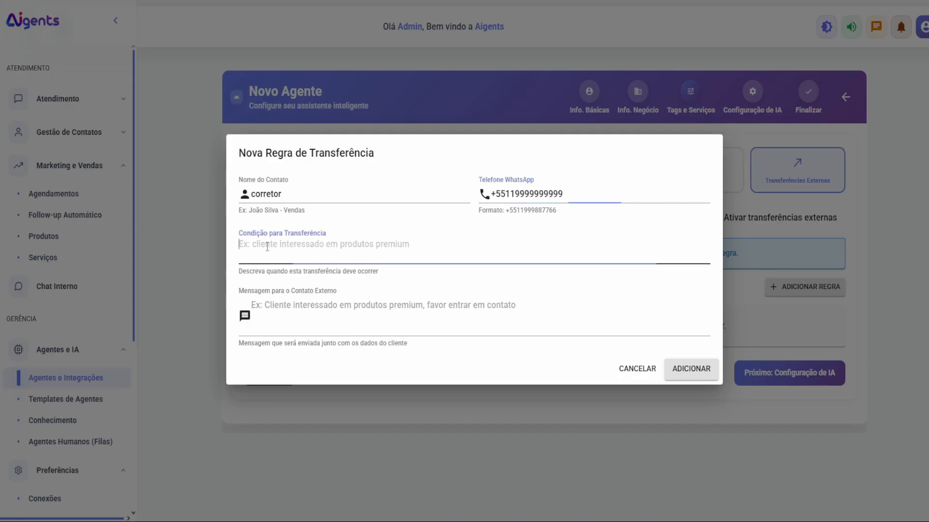
pyautogui.write('quando o')
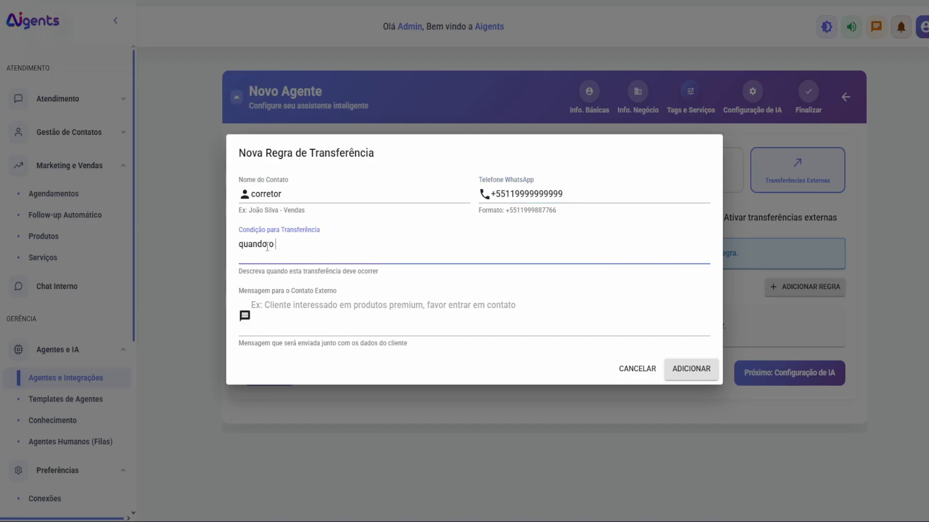
pyautogui.write(' usuario falar que quer realizar uma visita')
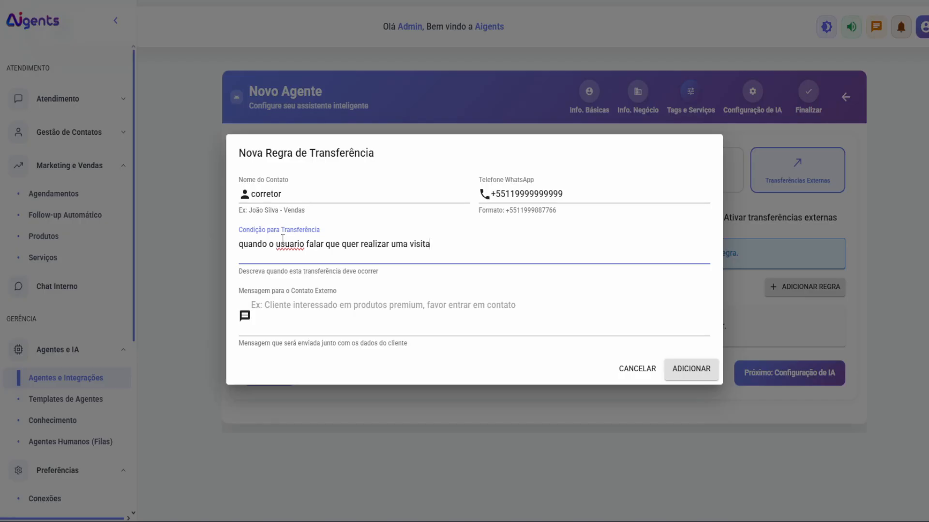
pyautogui.doubleClick(286, 243)
pyautogui.write('usuário')
pyautogui.click(300, 298)
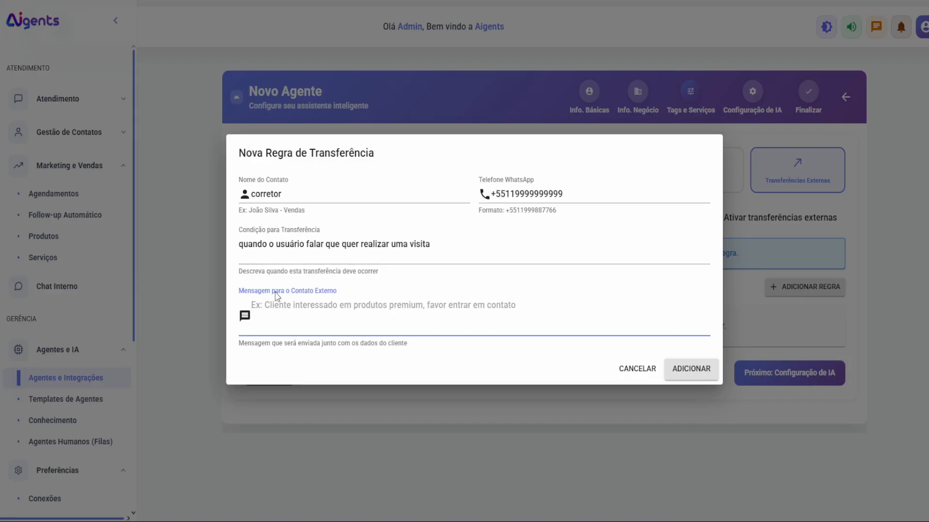
pyautogui.moveTo(274, 292); pyautogui.dragTo(341, 293)
pyautogui.click(312, 317)
# Step: Fix the phone number's surplus digits, set the message to 'Novo', and add the rule
pyautogui.click(687, 381)
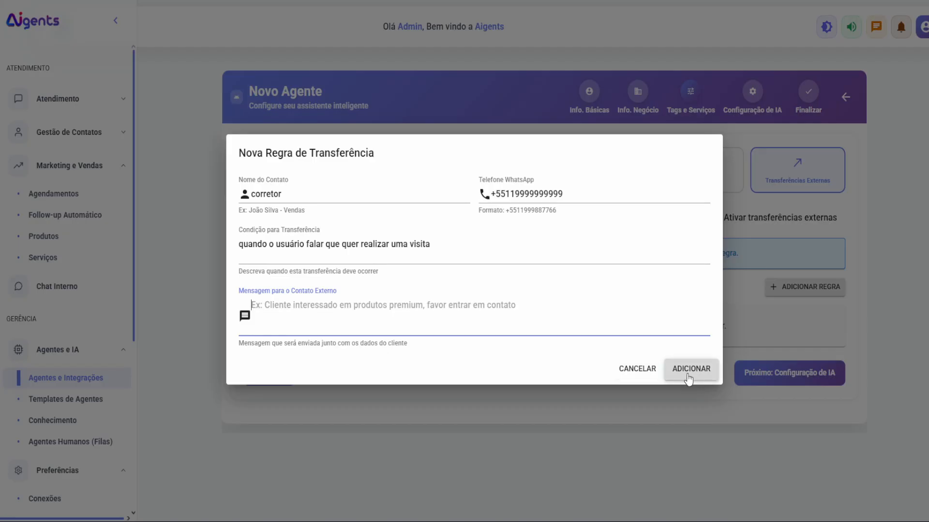
pyautogui.doubleClick(602, 195)
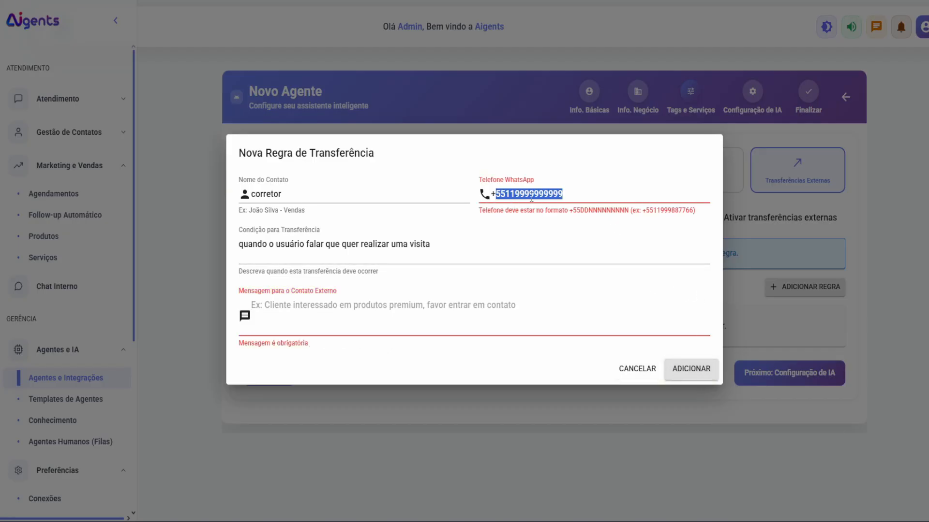
pyautogui.click(527, 195)
pyautogui.moveTo(515, 194); pyautogui.dragTo(578, 197)
pyautogui.write('9')
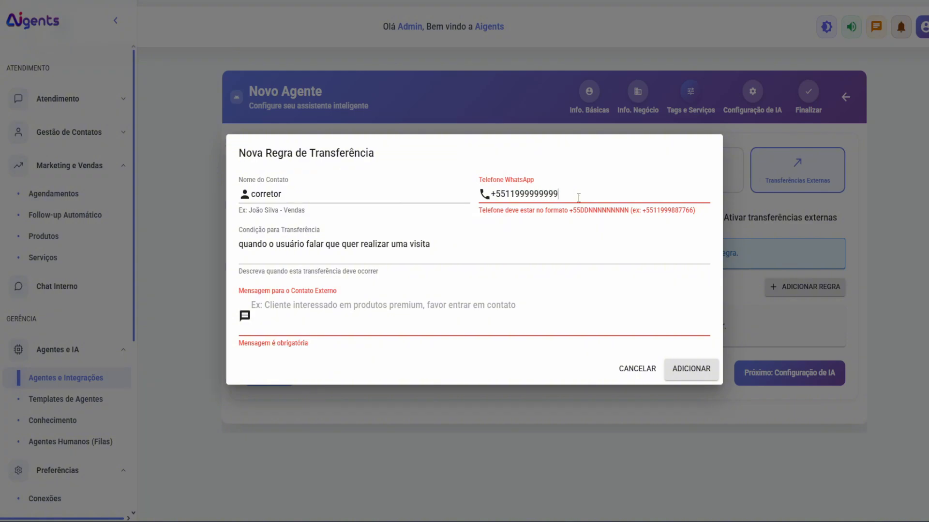
pyautogui.click(690, 369)
pyautogui.click(461, 306)
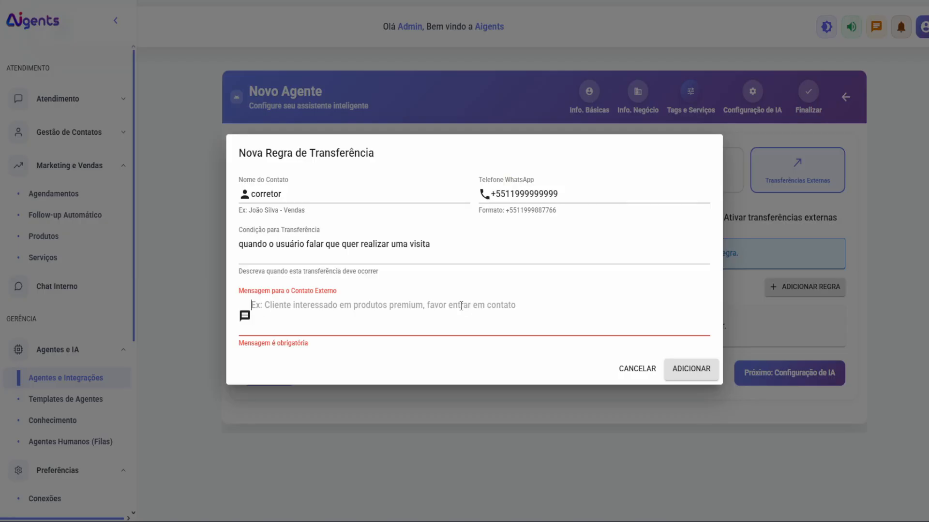
pyautogui.write('Novo cliente querendo visitar')
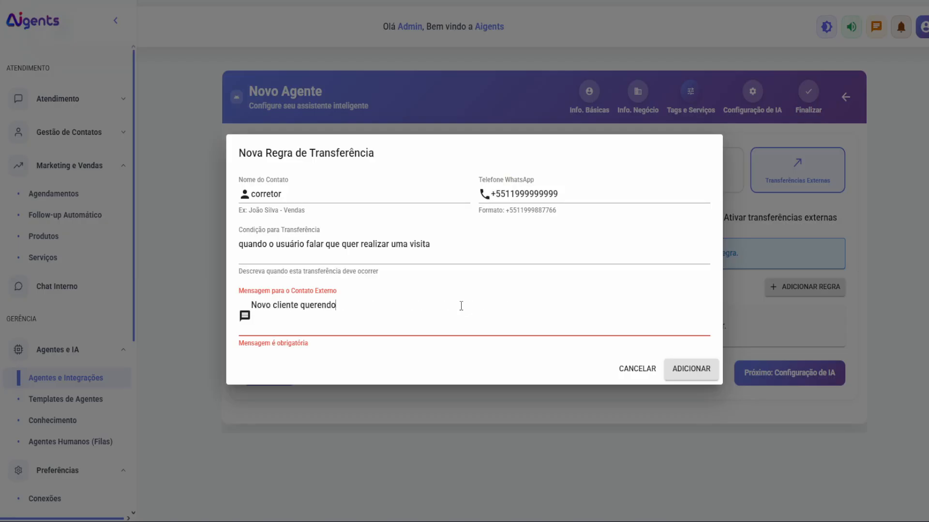
pyautogui.click(704, 369)
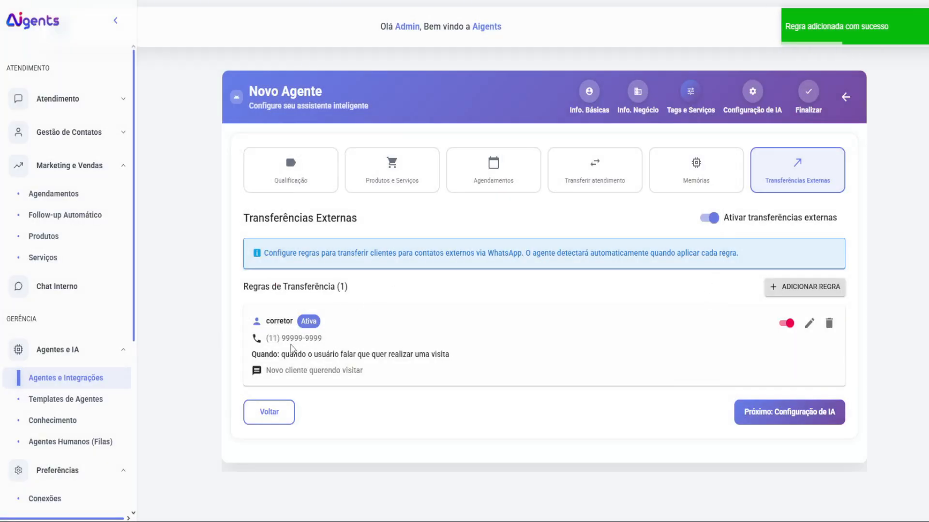
# Step: Review the corretor rule without changes and advance to Configuração de IA
pyautogui.click(808, 324)
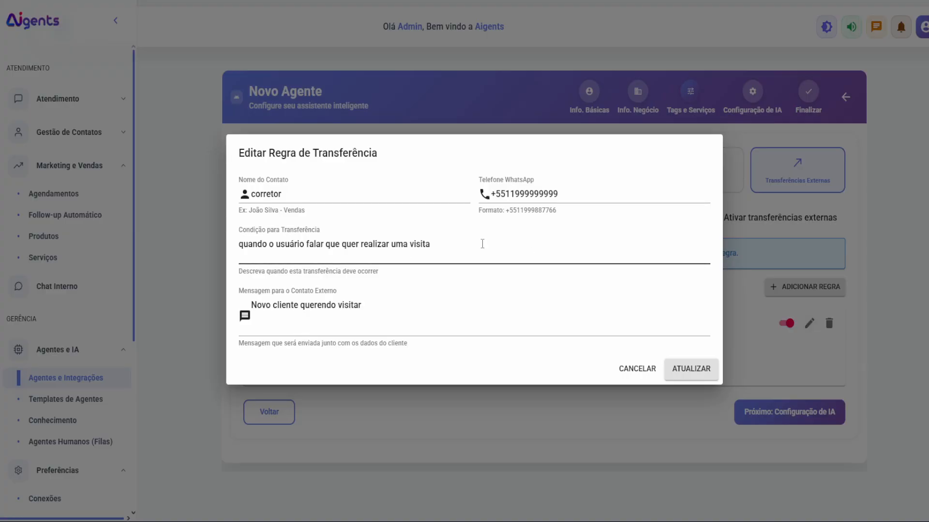
pyautogui.click(636, 370)
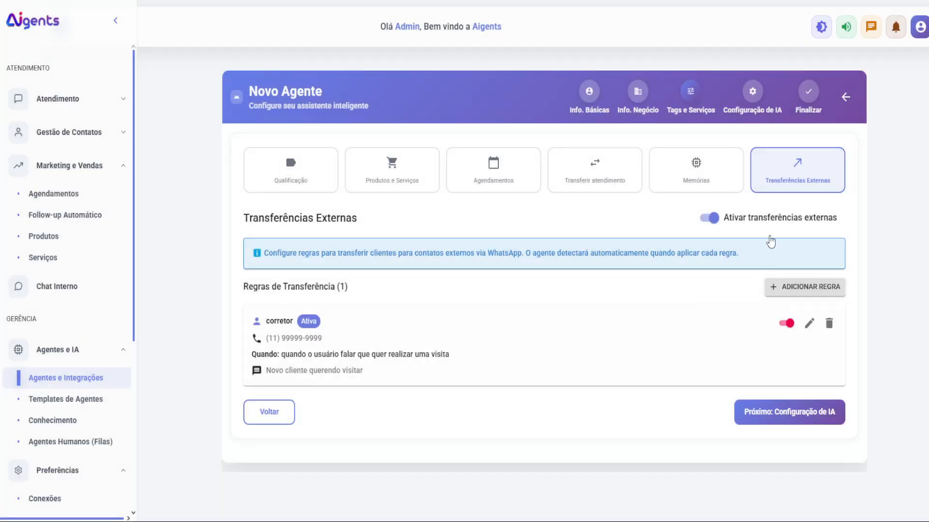
pyautogui.click(759, 411)
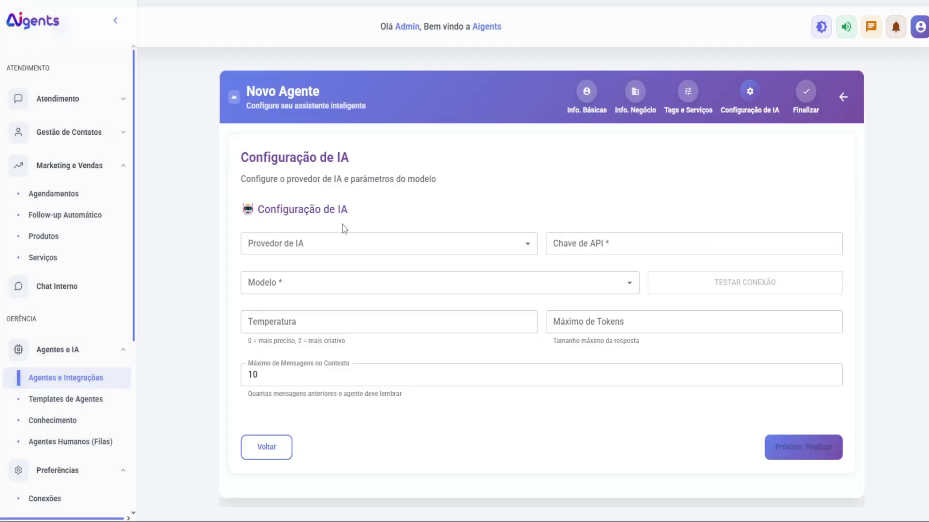
# Step: Try OpenAI and OpenRouter as the AI provider and look at the API key and model fields
pyautogui.click(339, 243)
pyautogui.click(306, 248)
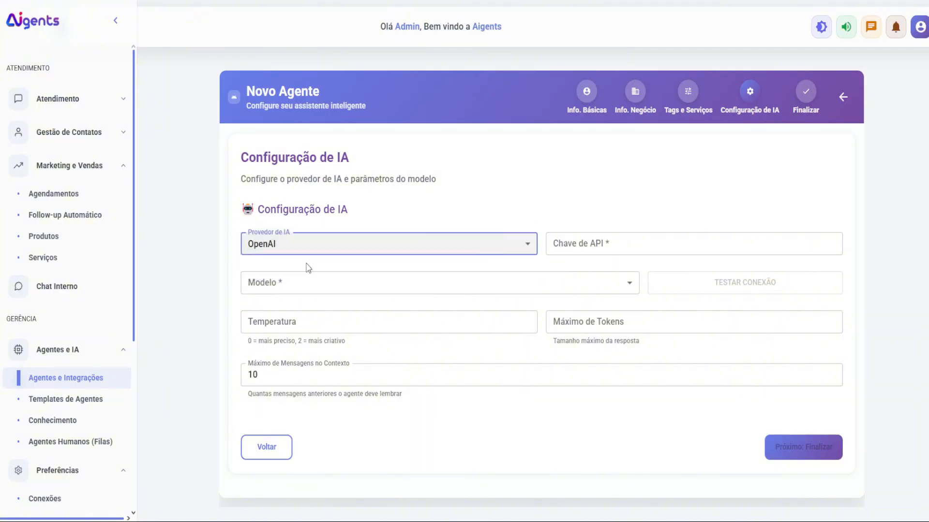
pyautogui.click(355, 249)
pyautogui.click(340, 266)
pyautogui.click(396, 243)
pyautogui.click(566, 211)
pyautogui.click(558, 236)
pyautogui.click(384, 282)
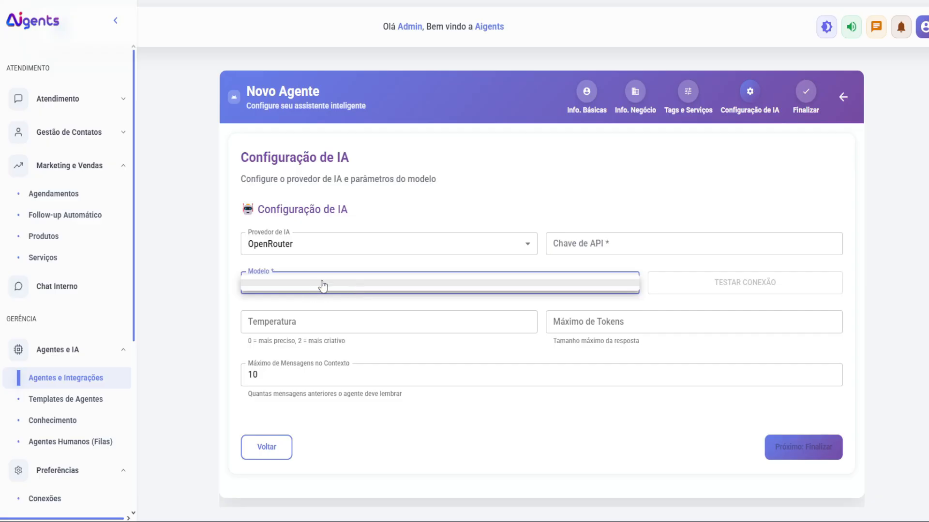
# Step: Set the provider back to OpenAI and confirm the Modelo list is still empty
pyautogui.click(338, 249)
pyautogui.click(303, 225)
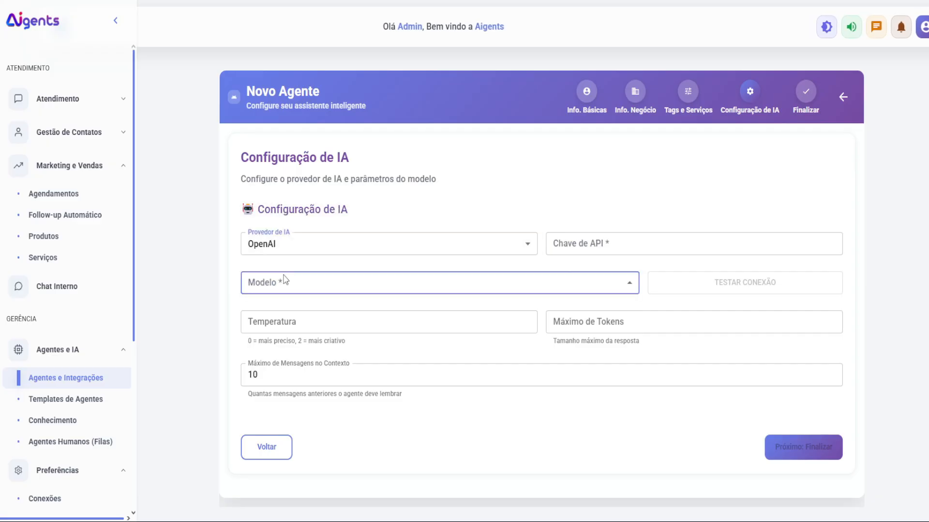
pyautogui.click(284, 280)
pyautogui.click(498, 253)
pyautogui.click(422, 284)
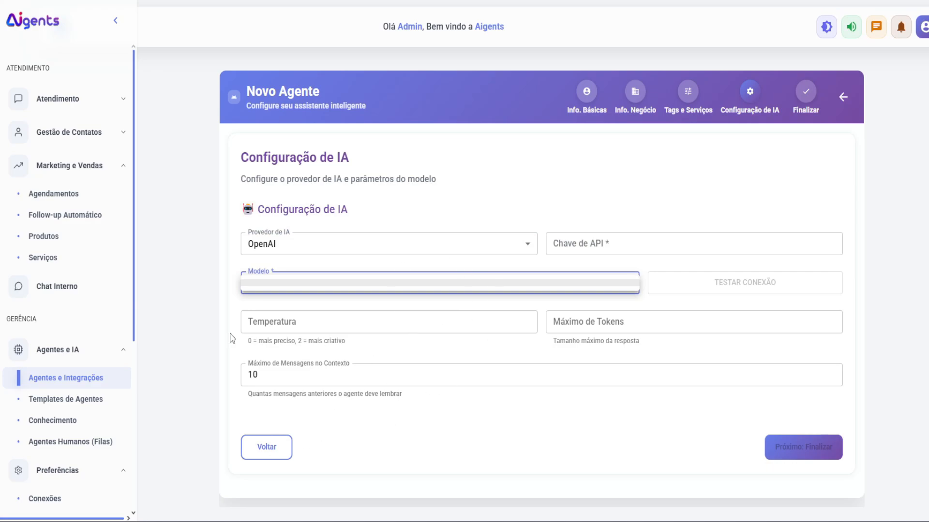
pyautogui.click(697, 344)
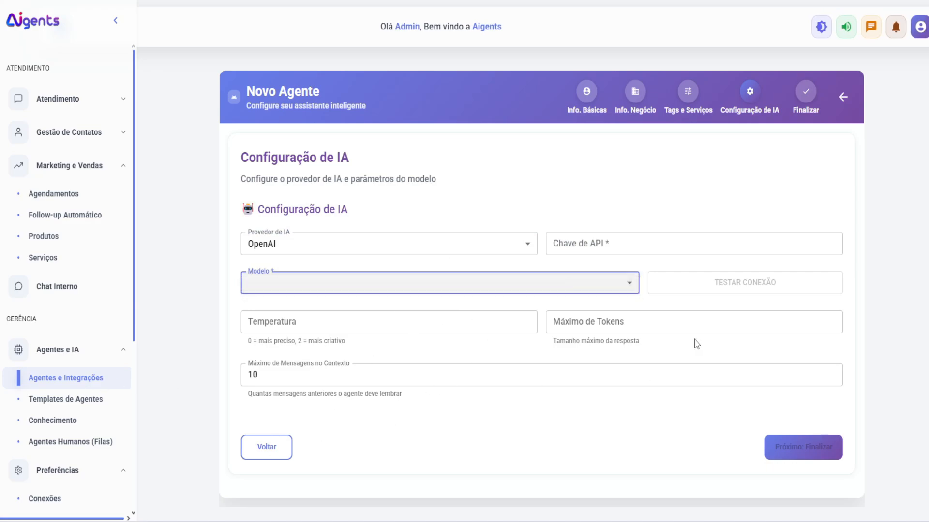
pyautogui.click(28, 380)
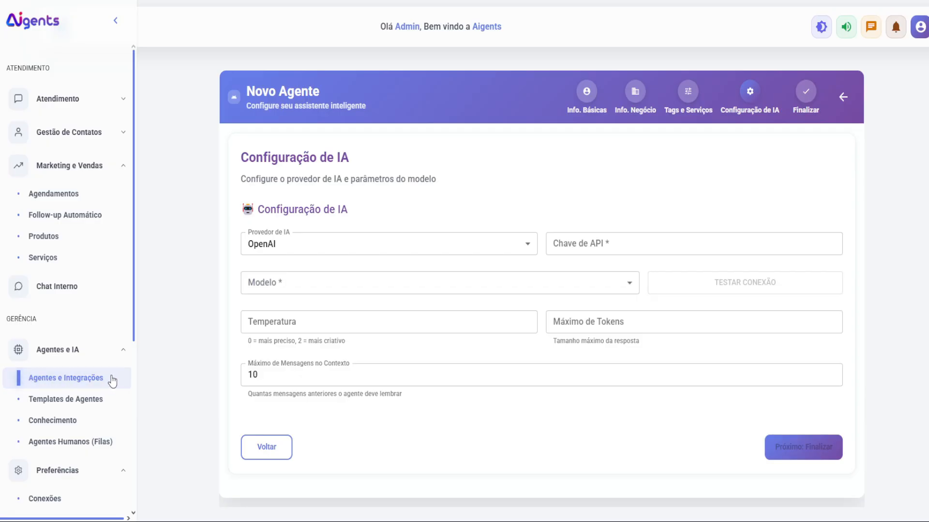
# Step: Check the Chefia agent's model in its AI configuration step, then close the editor
pyautogui.click(842, 100)
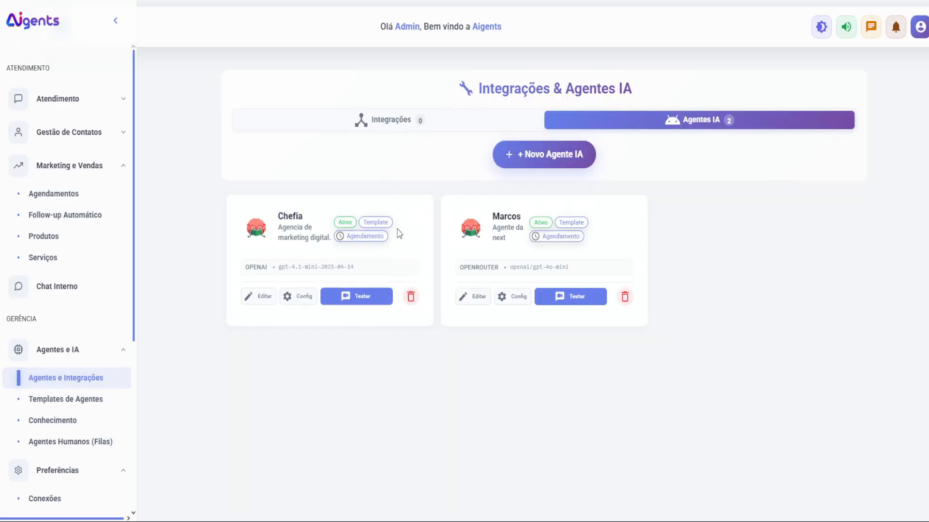
pyautogui.click(259, 295)
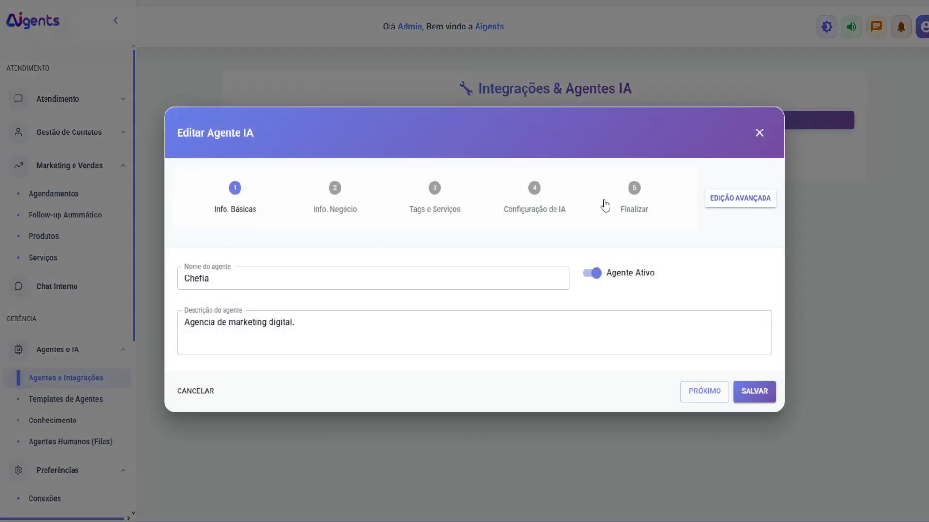
pyautogui.click(537, 202)
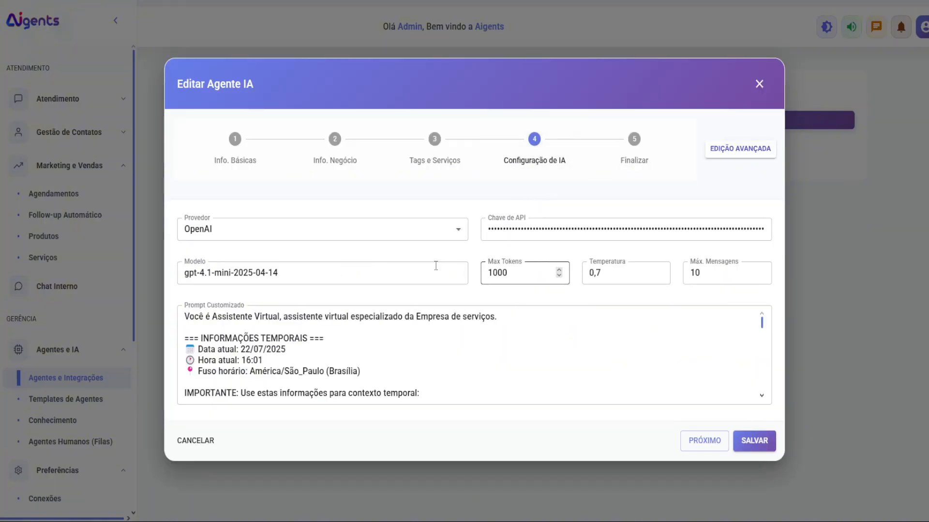
pyautogui.click(284, 275)
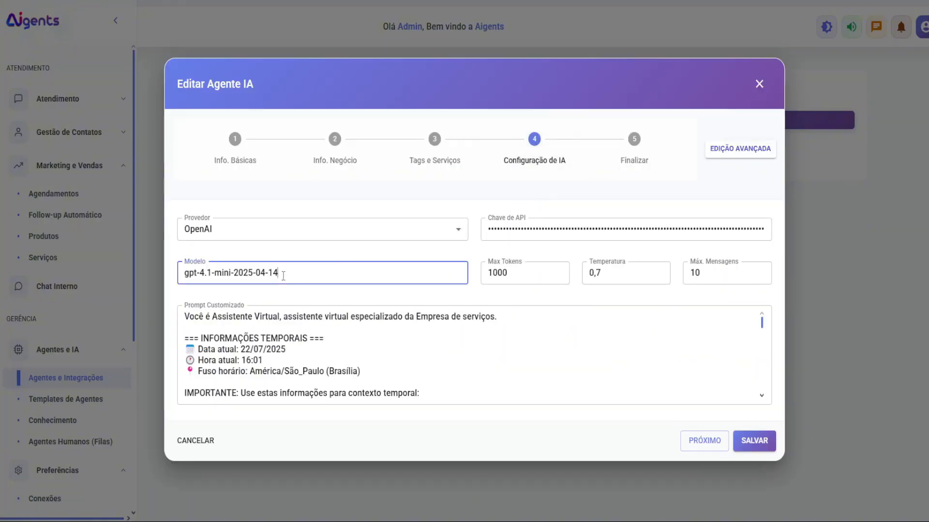
pyautogui.click(758, 85)
# Step: In Chefia's configuration settings, switch the provider to OpenRouter and browse its models
pyautogui.click(291, 296)
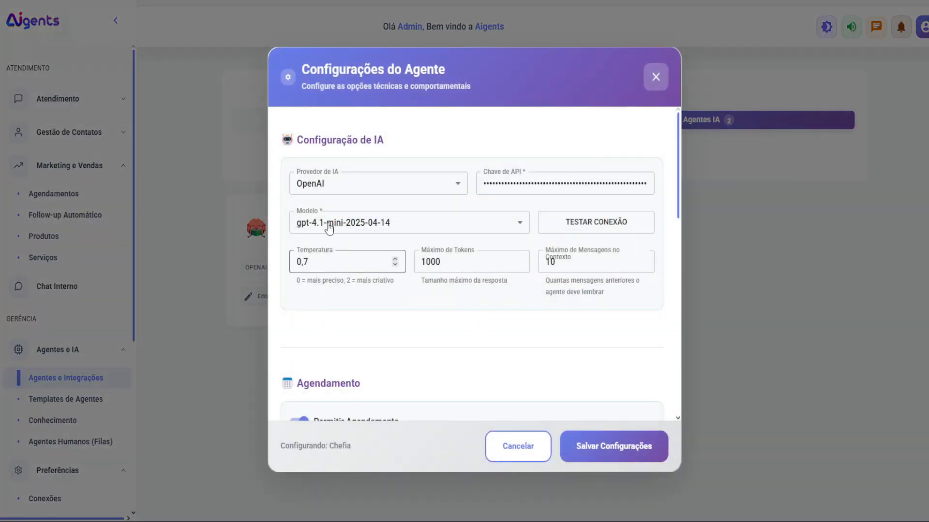
pyautogui.click(333, 223)
pyautogui.click(342, 182)
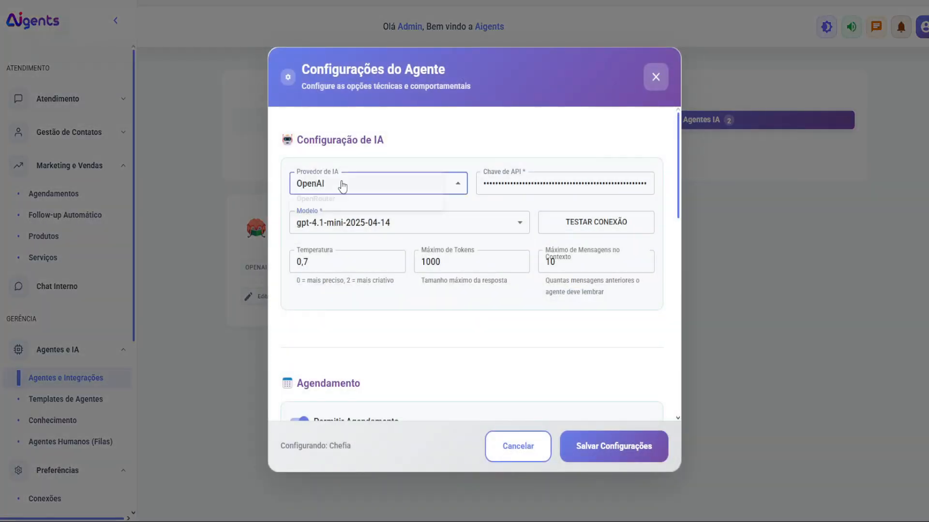
pyautogui.click(342, 183)
pyautogui.click(326, 203)
pyautogui.click(333, 222)
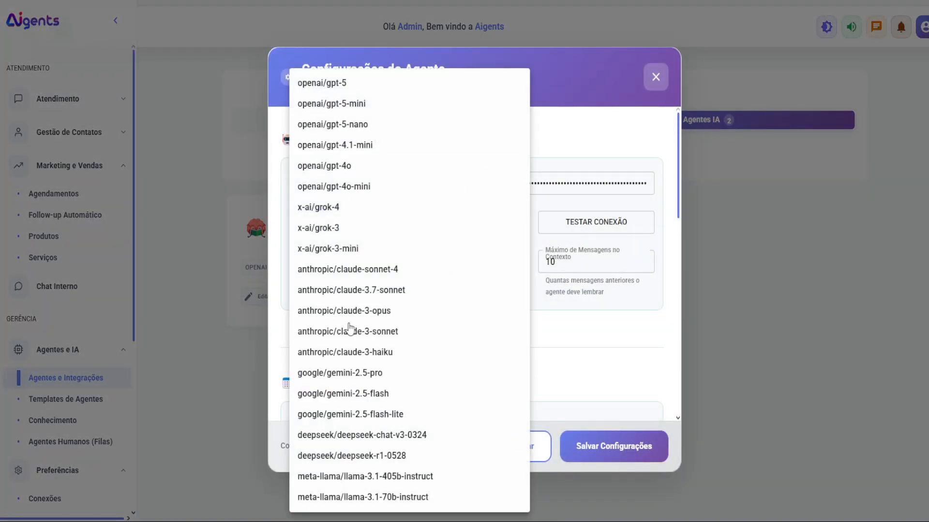
pyautogui.click(605, 355)
# Step: Switch back to OpenAI, keep gpt-4.1-mini-2025-04-14, review Outras Configurações, and close
pyautogui.click(342, 184)
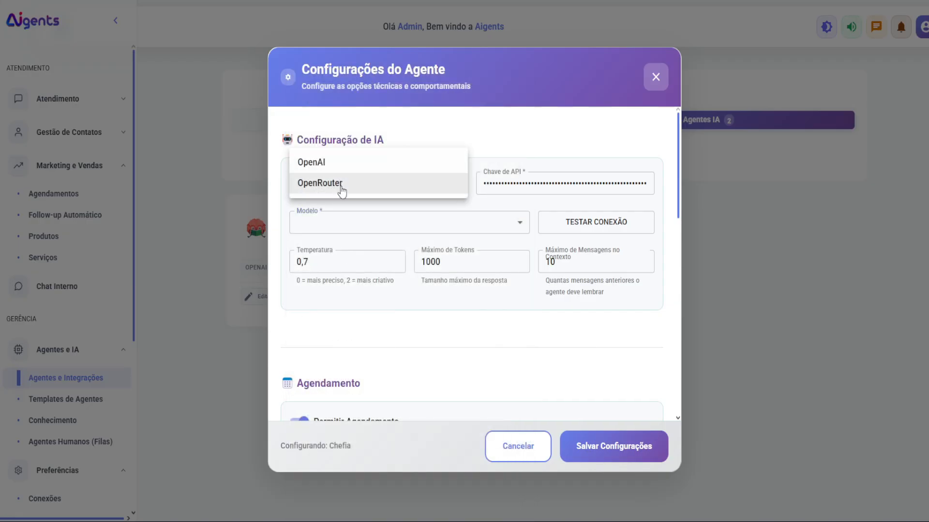
pyautogui.click(353, 163)
pyautogui.click(353, 225)
pyautogui.click(354, 225)
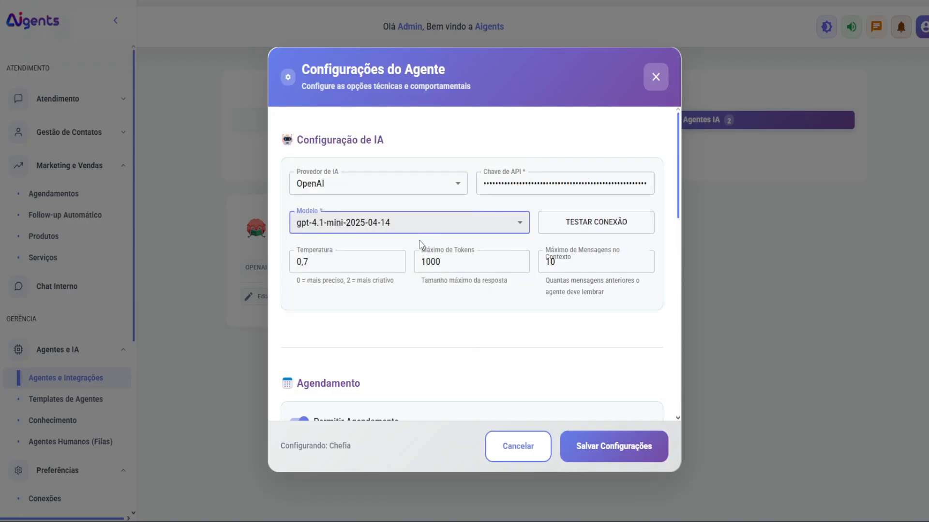
pyautogui.scroll(-3, 489, 263)
pyautogui.scroll(-10, 344, 290)
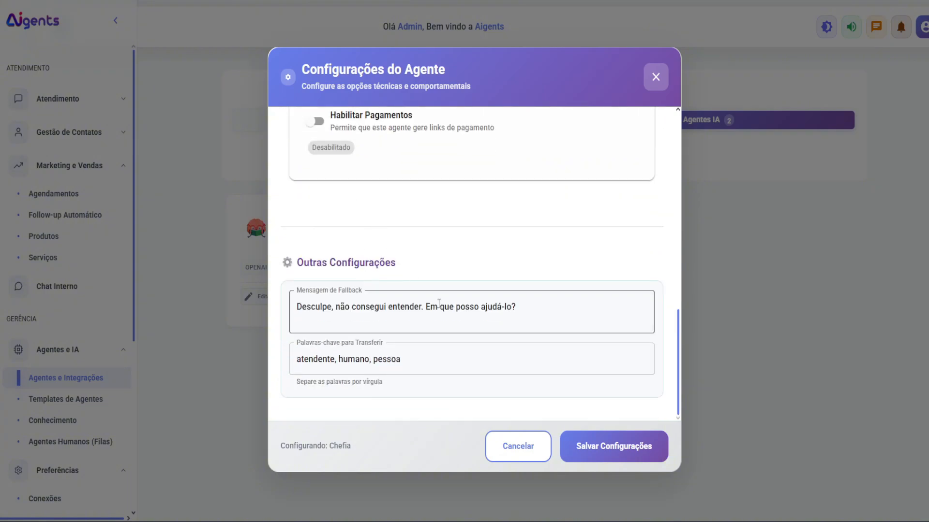
pyautogui.click(656, 78)
# Step: Link the Teste memory to Chefia with a football usage condition
pyautogui.click(259, 297)
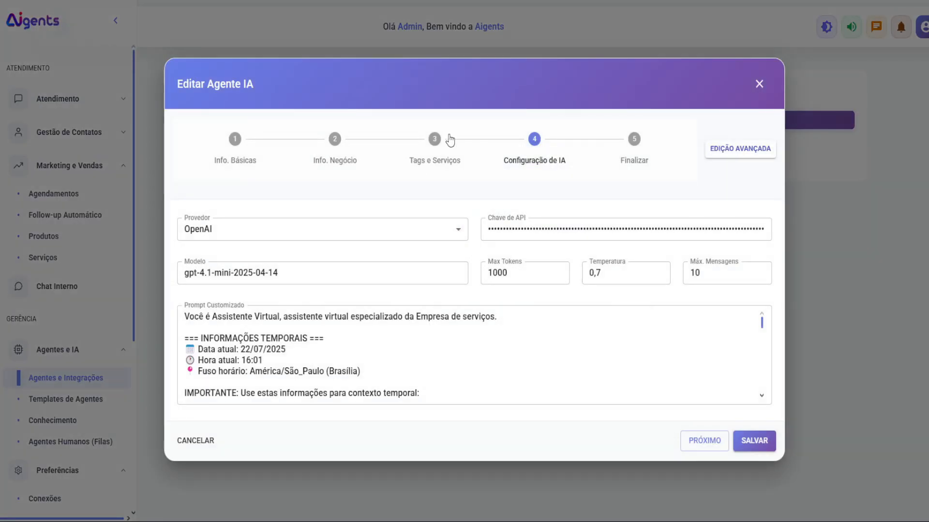
pyautogui.click(434, 140)
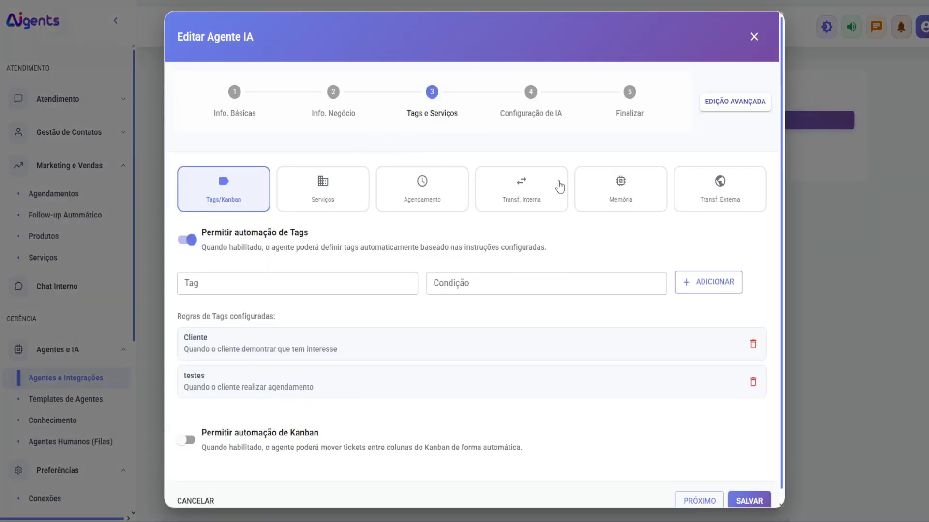
pyautogui.click(615, 187)
pyautogui.click(347, 340)
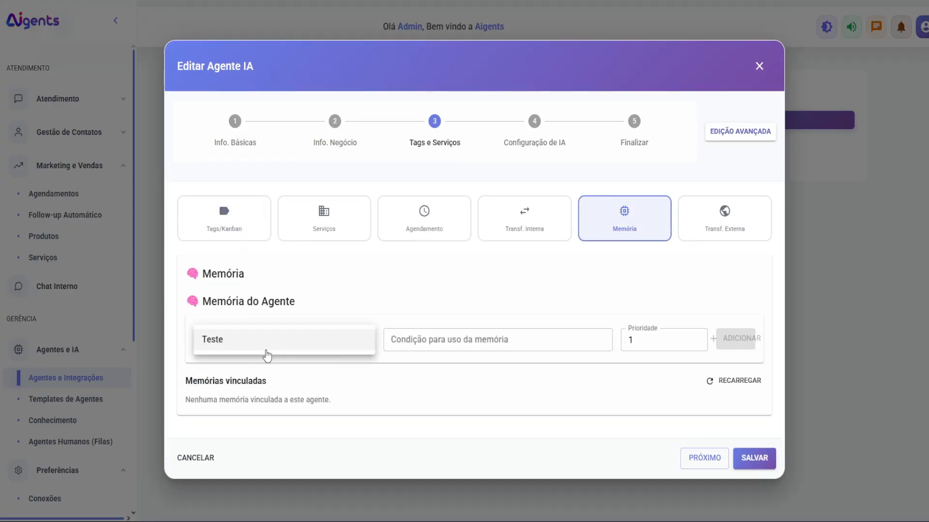
pyautogui.click(263, 347)
pyautogui.click(441, 343)
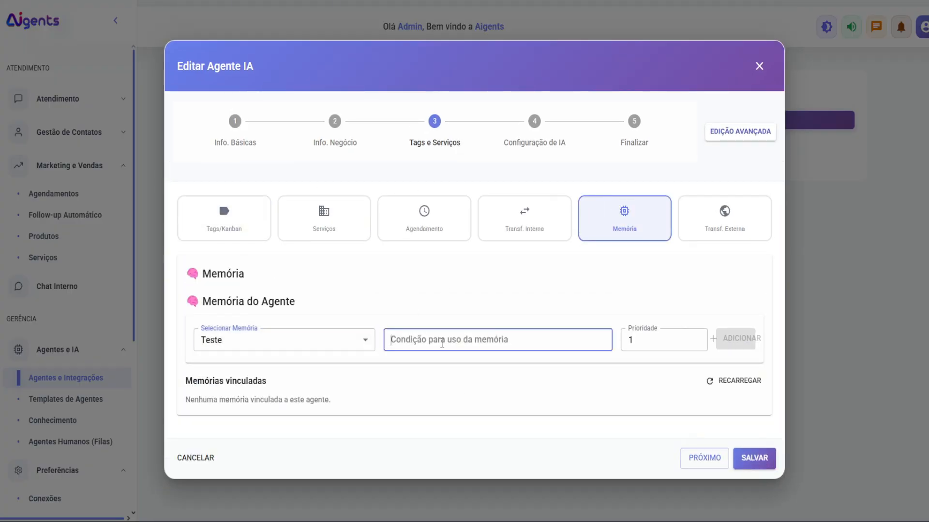
pyautogui.write('quando o cliente perguntar sobre fute')
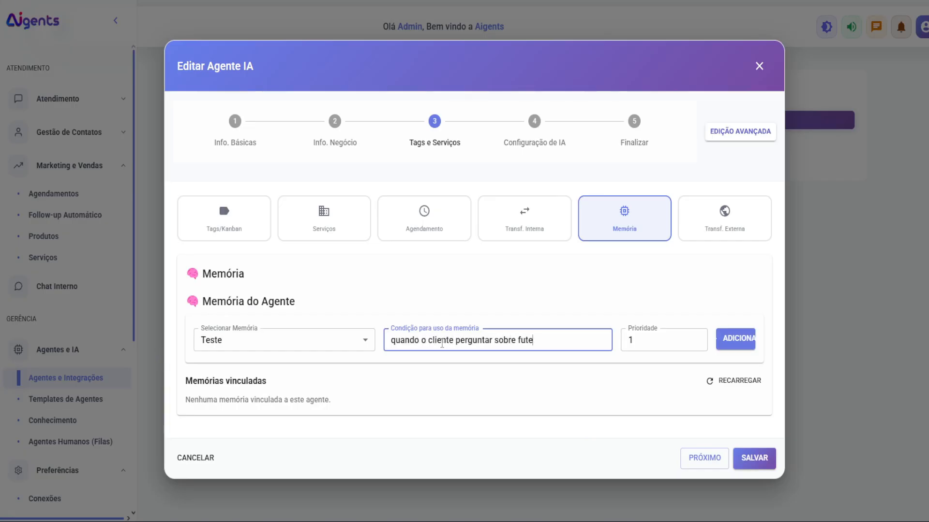
pyautogui.write('bol')
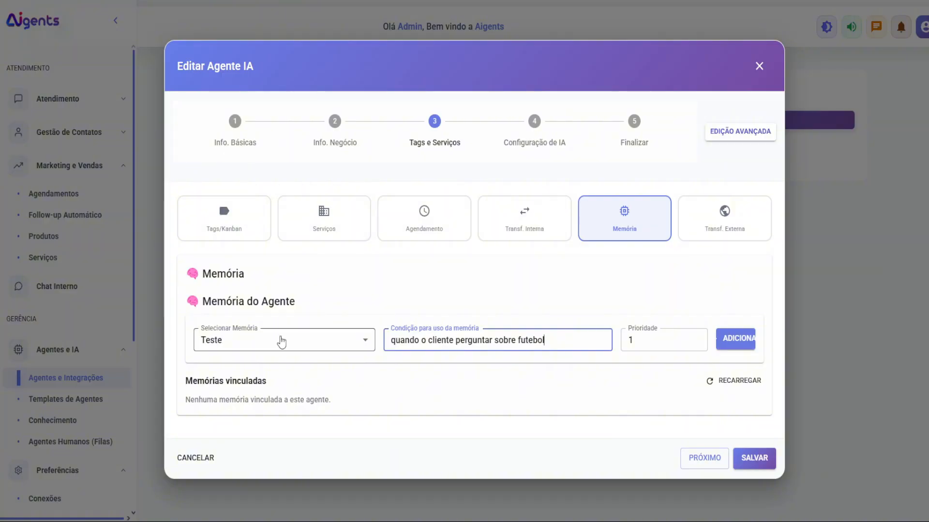
pyautogui.click(743, 343)
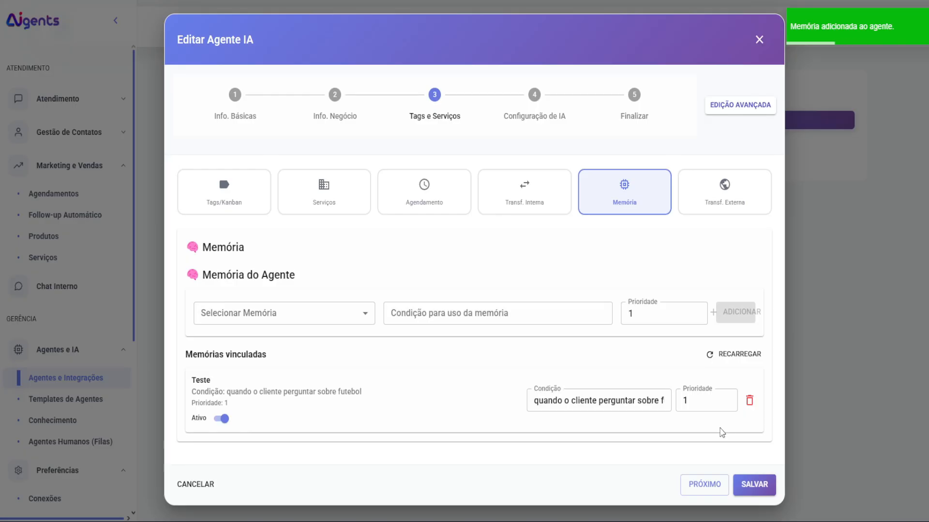
# Step: Add an internal transfer to Marcos 'quando o cliente quiser comprar biscoito' and save
pyautogui.click(469, 193)
pyautogui.click(522, 198)
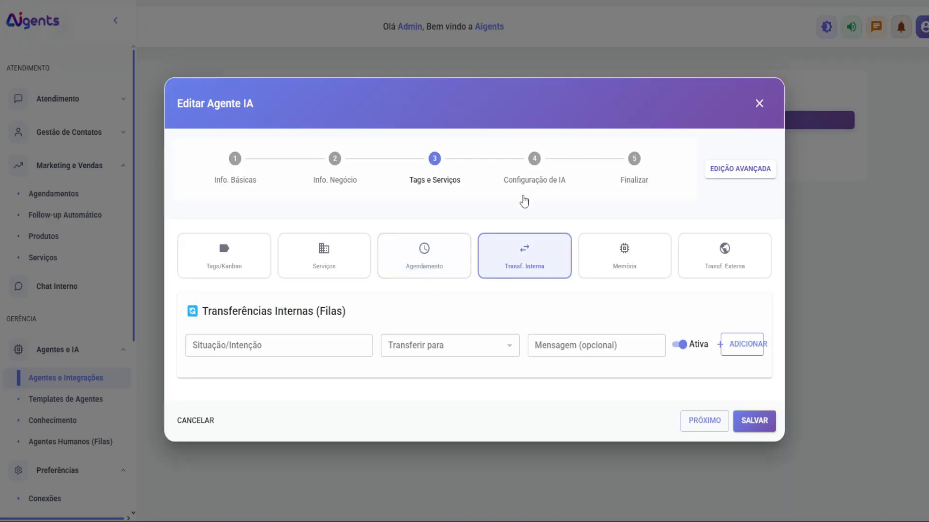
pyautogui.click(263, 344)
pyautogui.click(426, 347)
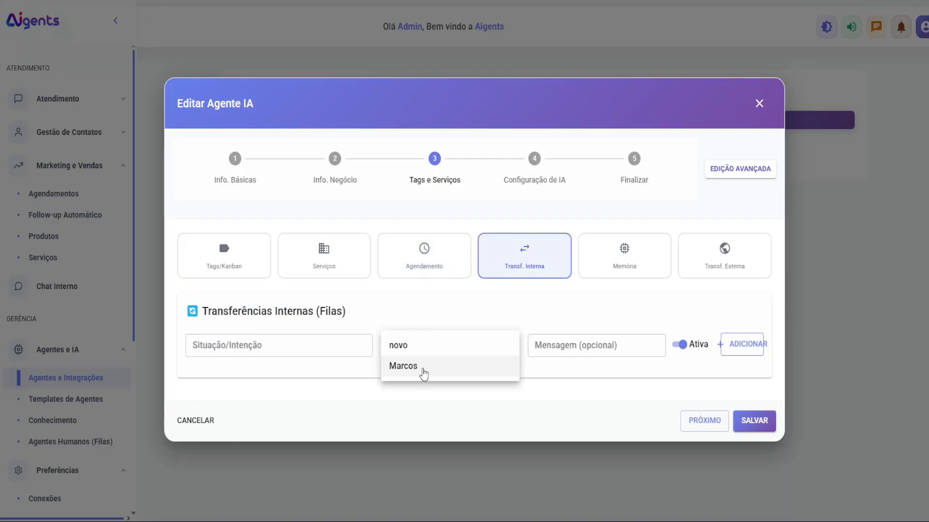
pyautogui.click(425, 368)
pyautogui.click(292, 351)
pyautogui.write('quando o')
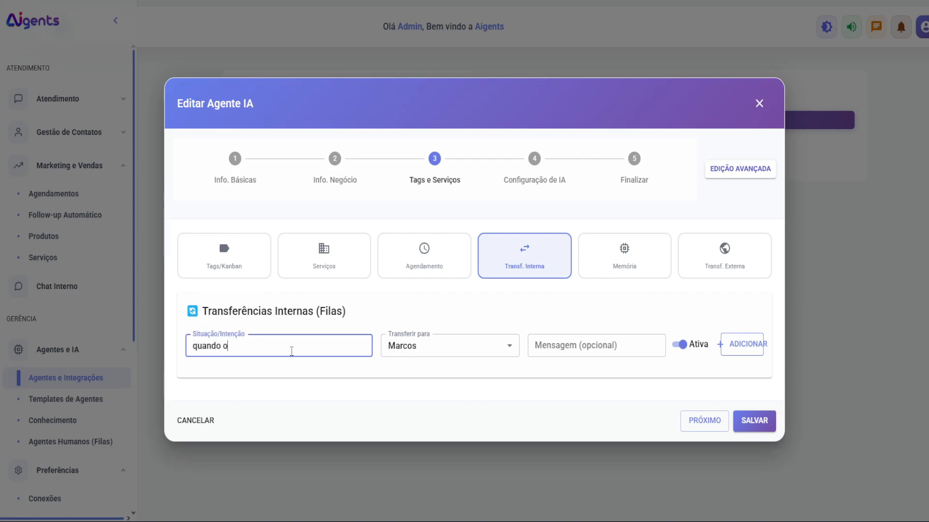
pyautogui.write(' cliente quiser comprar biscoit')
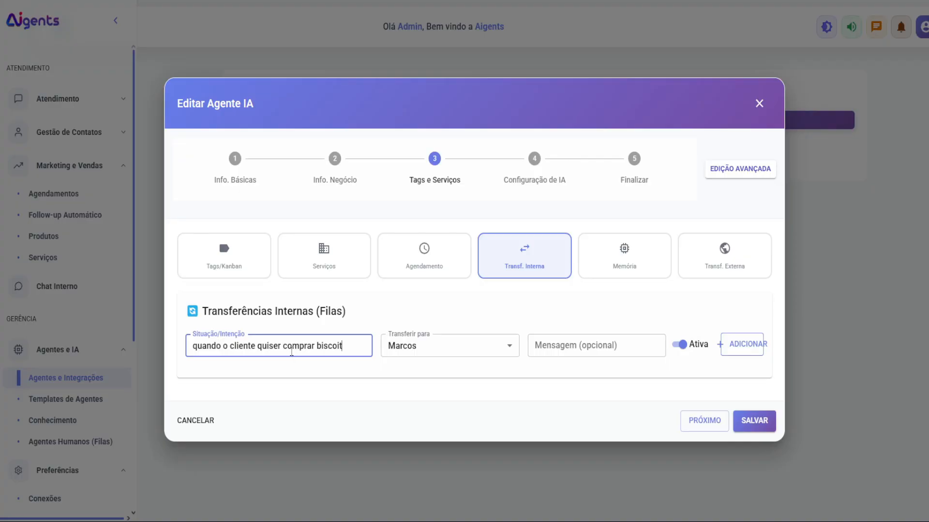
pyautogui.write('o')
pyautogui.click(736, 343)
pyautogui.click(757, 441)
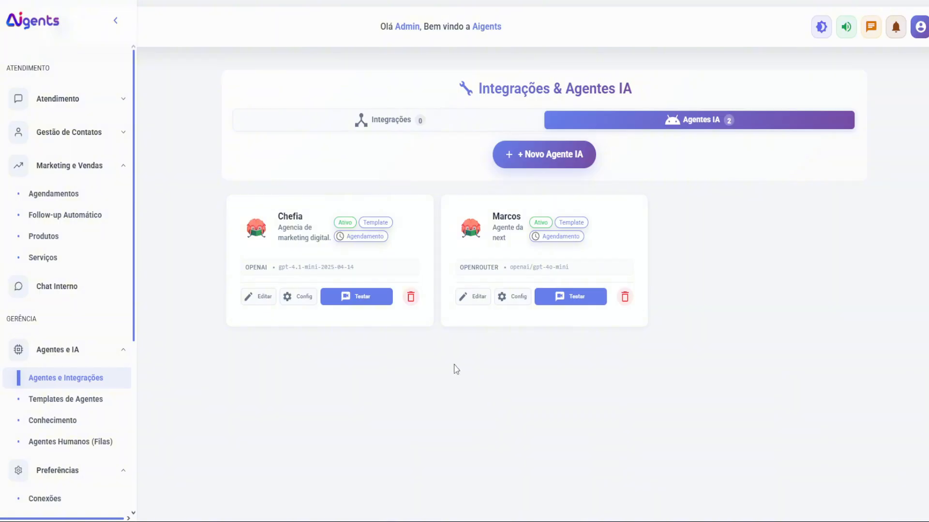
# Step: Open the Conhecimento page to list the knowledge bases
pyautogui.click(70, 420)
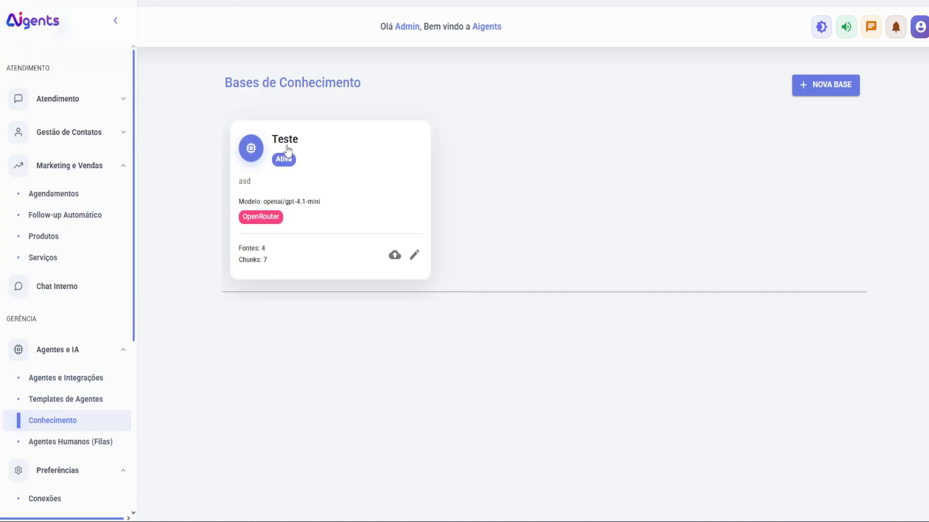
# Step: Open a NOVA BASE form, browse its fields and embedding models, then cancel it
pyautogui.click(816, 86)
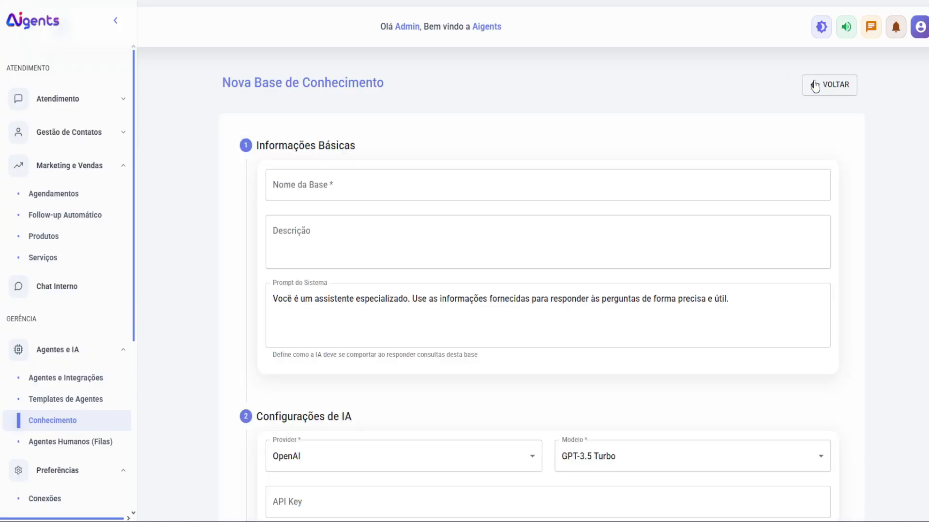
pyautogui.click(400, 180)
pyautogui.click(271, 228)
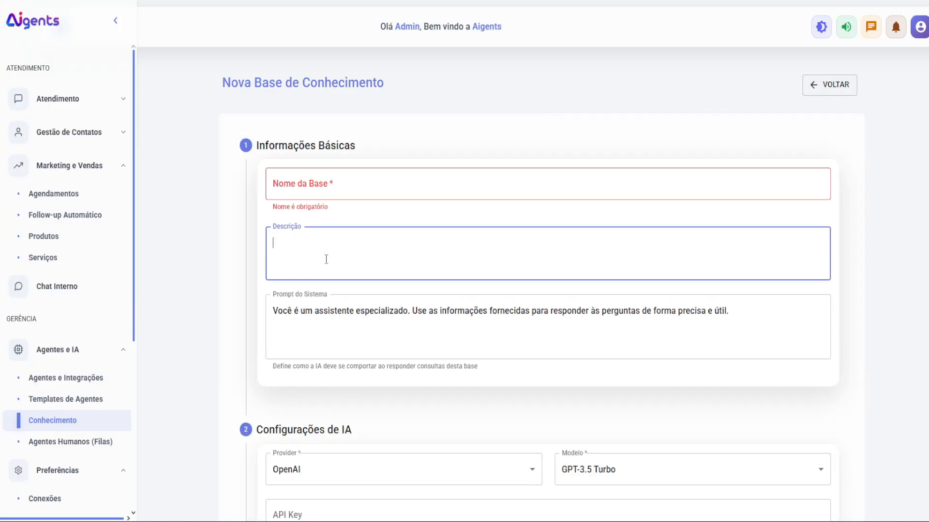
pyautogui.scroll(-3, 290, 271)
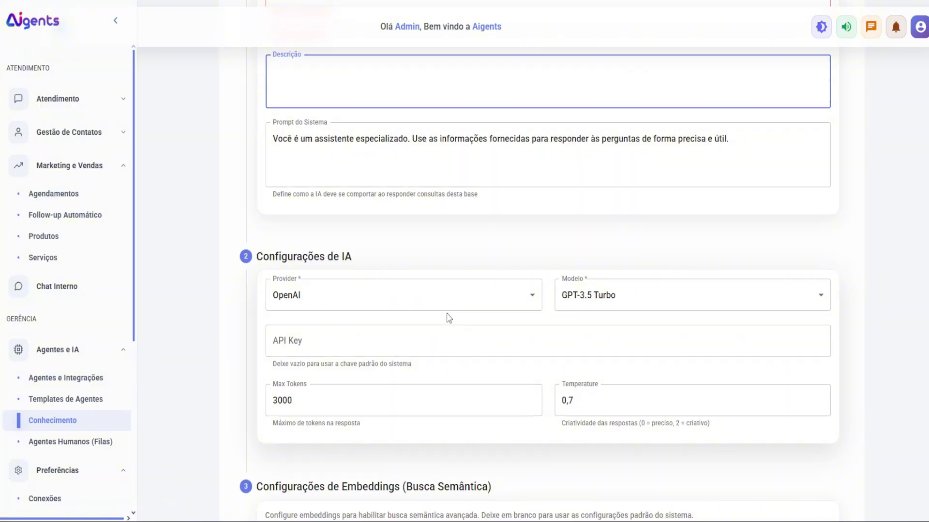
pyautogui.scroll(-2, 425, 314)
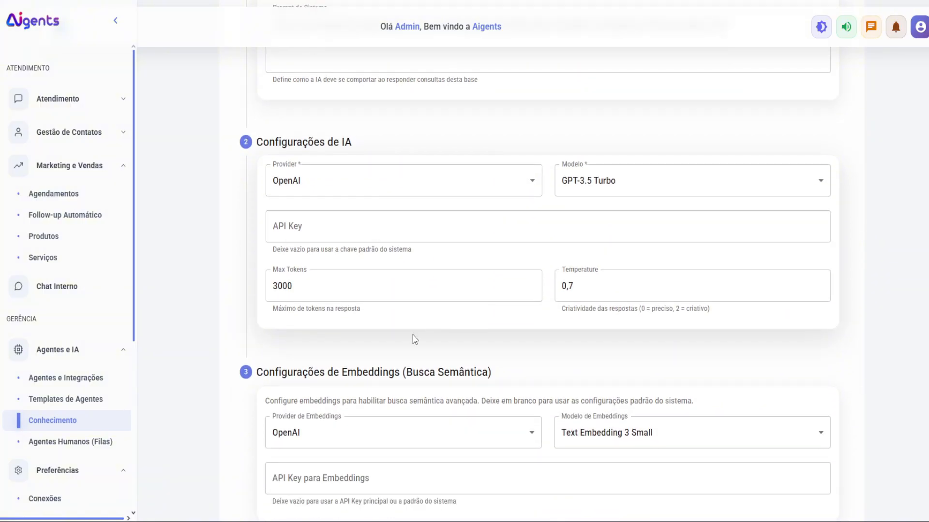
pyautogui.doubleClick(345, 379)
pyautogui.scroll(-2, 459, 358)
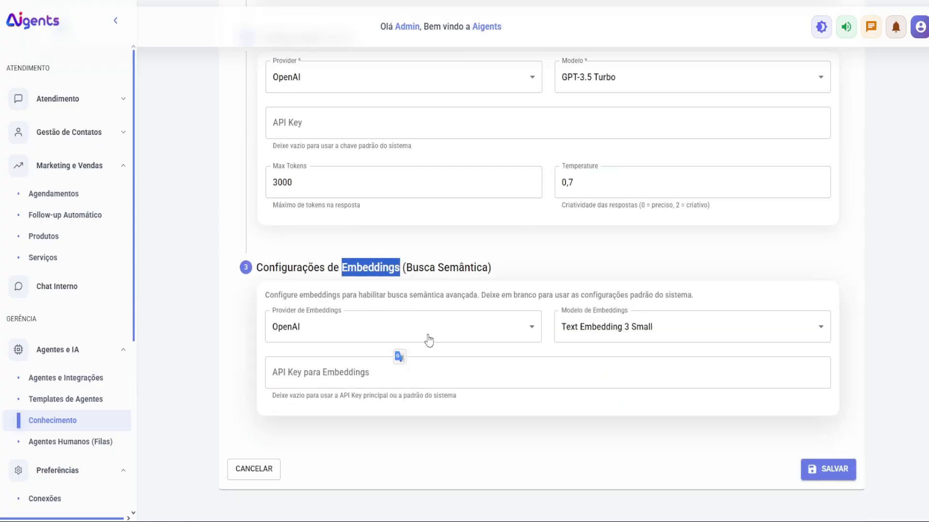
pyautogui.click(586, 338)
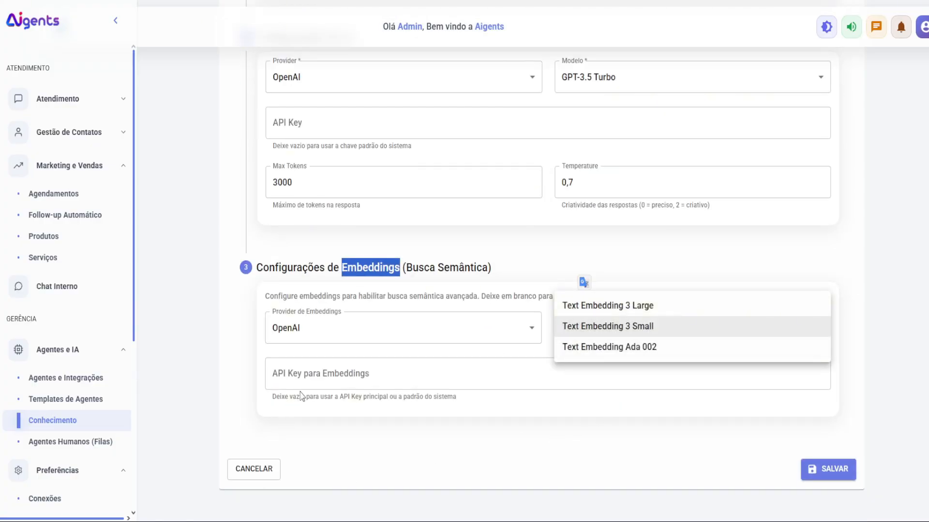
pyautogui.click(264, 473)
pyautogui.click(264, 473)
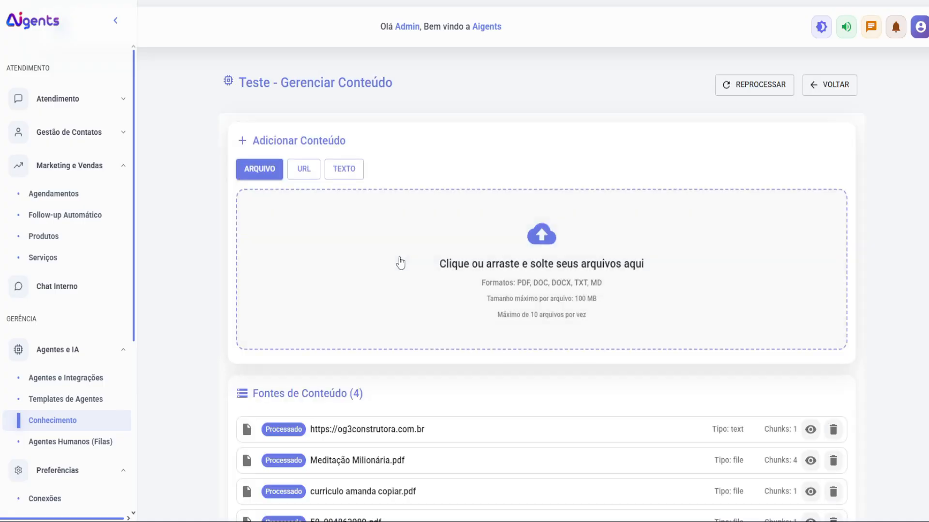
# Step: Type 'adasd' in the TEXTO content box, then go back without adding it
pyautogui.scroll(-2, 336, 317)
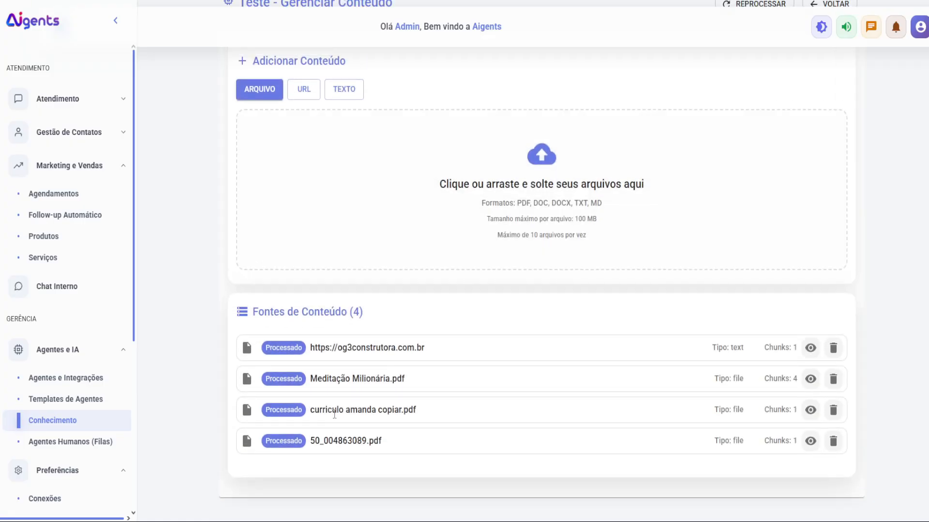
pyautogui.scroll(2, 336, 316)
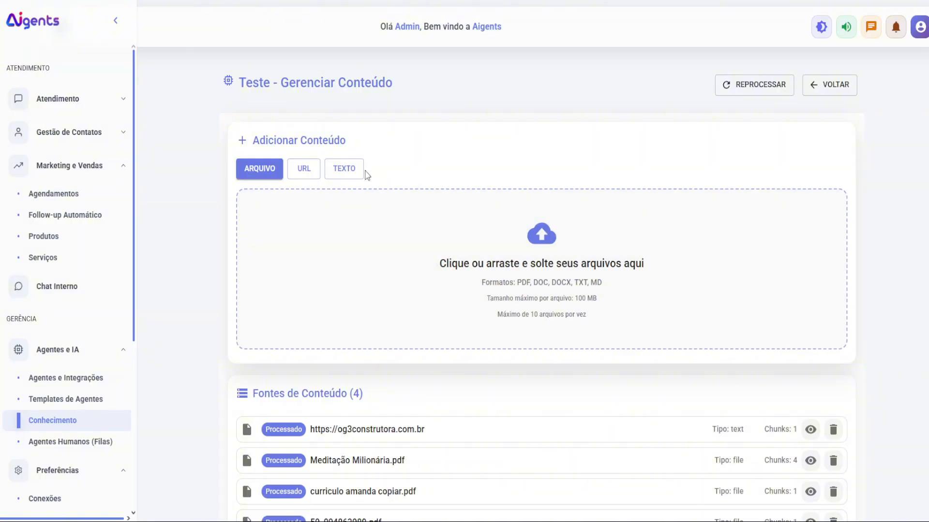
pyautogui.click(343, 178)
pyautogui.click(443, 274)
pyautogui.write('adasd')
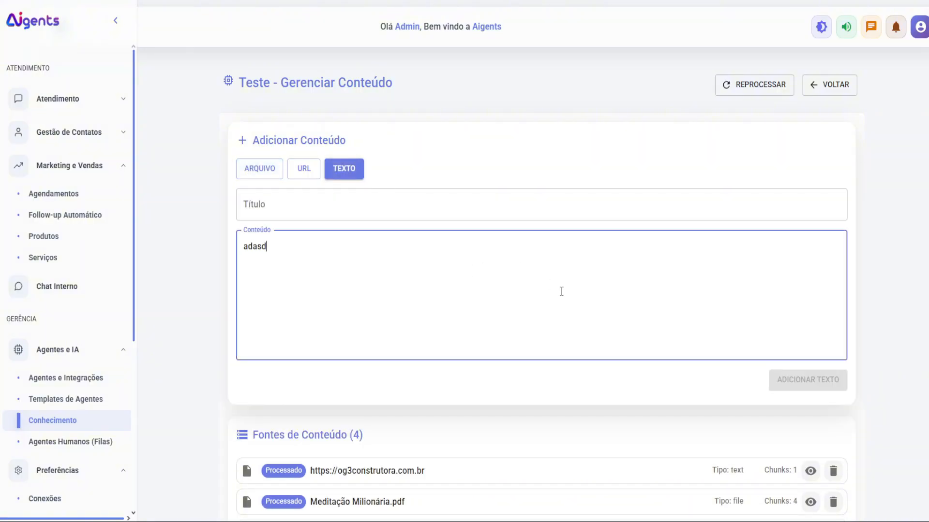
pyautogui.click(822, 85)
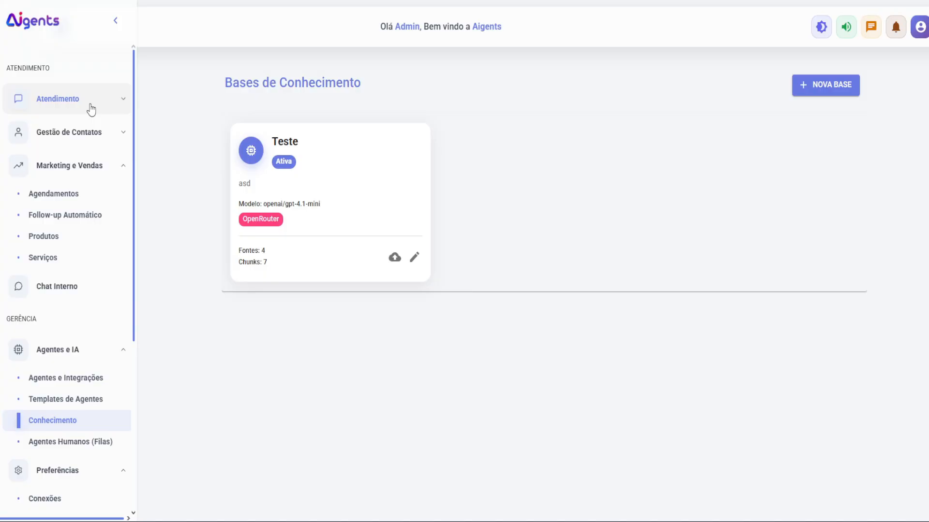
# Step: In Central de Atendimento, accept the top waiting ticket ('oi') into service
pyautogui.click(44, 105)
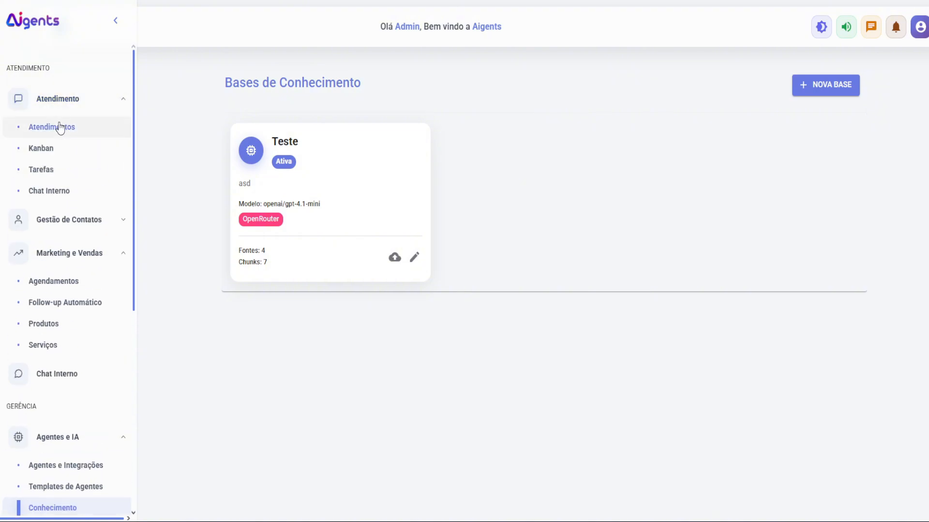
pyautogui.click(60, 128)
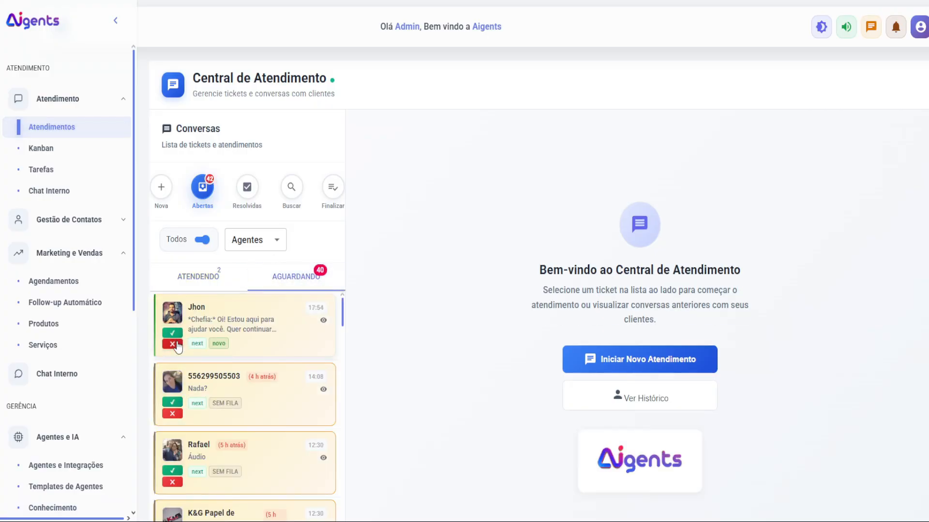
pyautogui.click(176, 345)
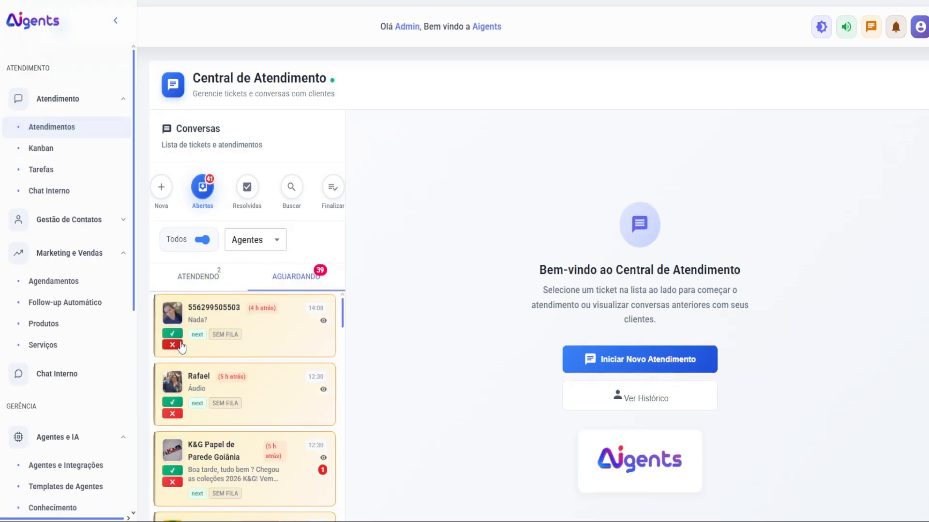
pyautogui.click(204, 287)
pyautogui.click(58, 148)
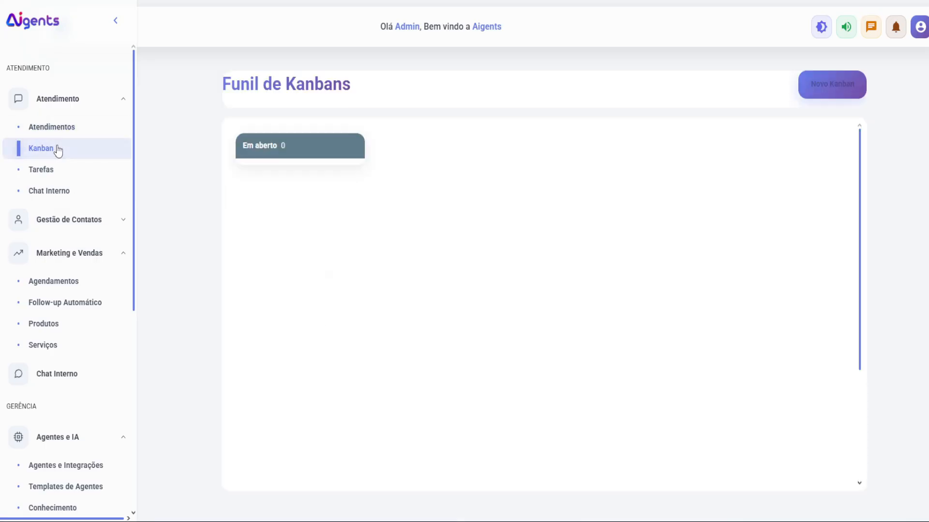
pyautogui.click(72, 128)
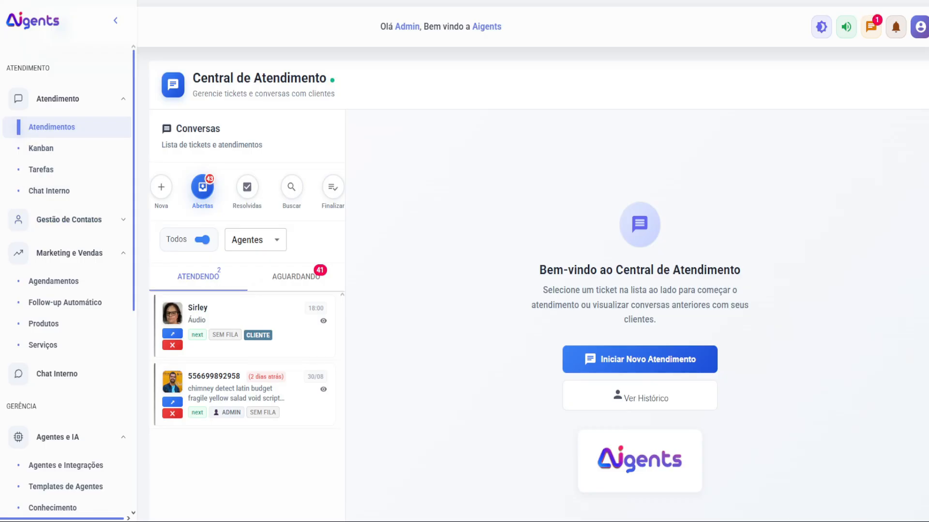
pyautogui.click(296, 277)
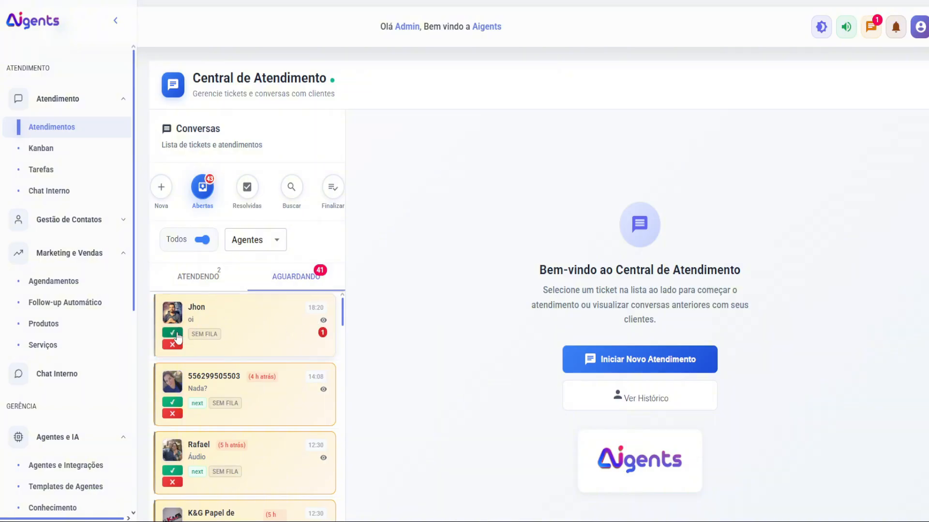
pyautogui.click(173, 335)
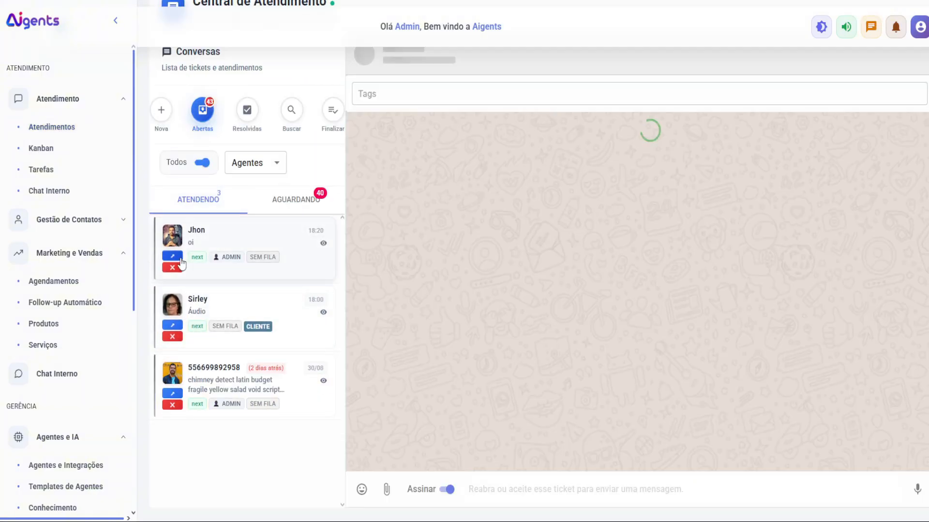
# Step: Transfer the in-service ticket to AI agent novo on the next connection
pyautogui.click(180, 259)
pyautogui.click(473, 271)
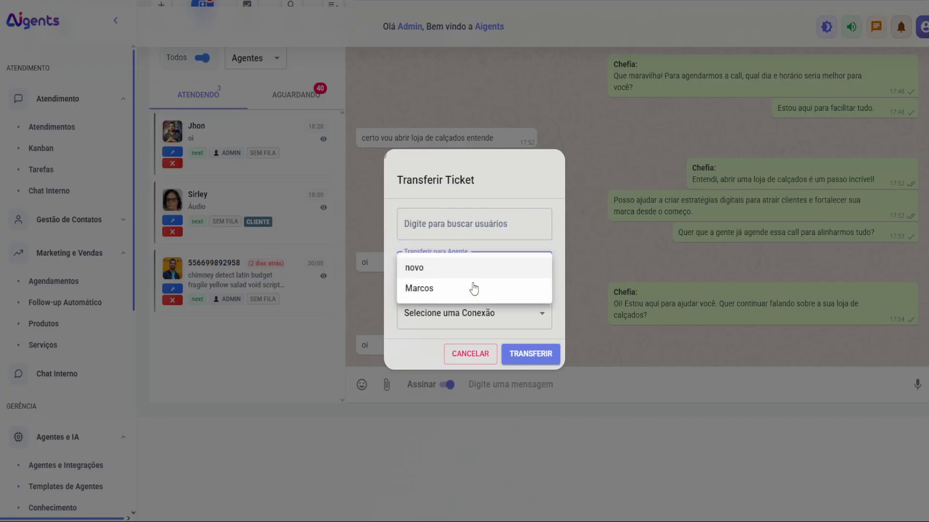
pyautogui.click(473, 273)
pyautogui.click(494, 314)
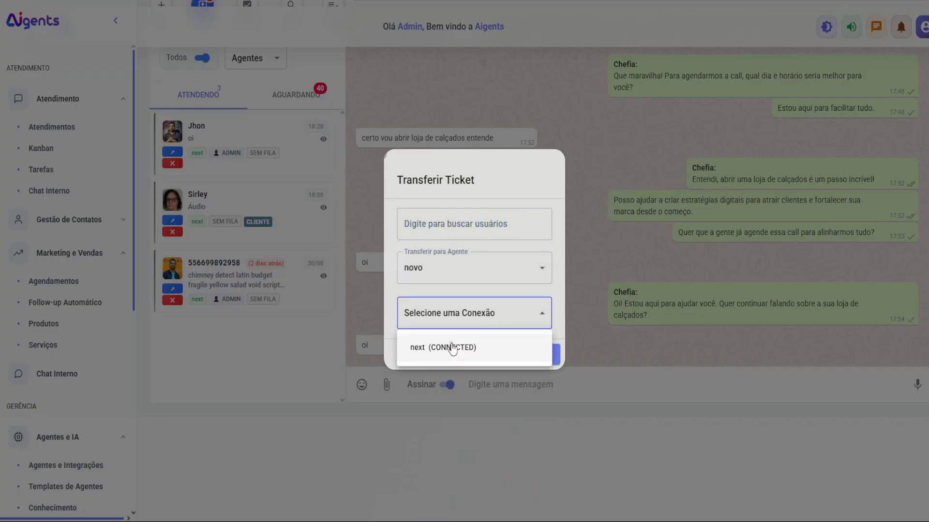
pyautogui.click(452, 349)
pyautogui.click(530, 353)
# Step: Preview the transferred ticket among waiting tickets, then go to Agentes e Integrações
pyautogui.click(304, 96)
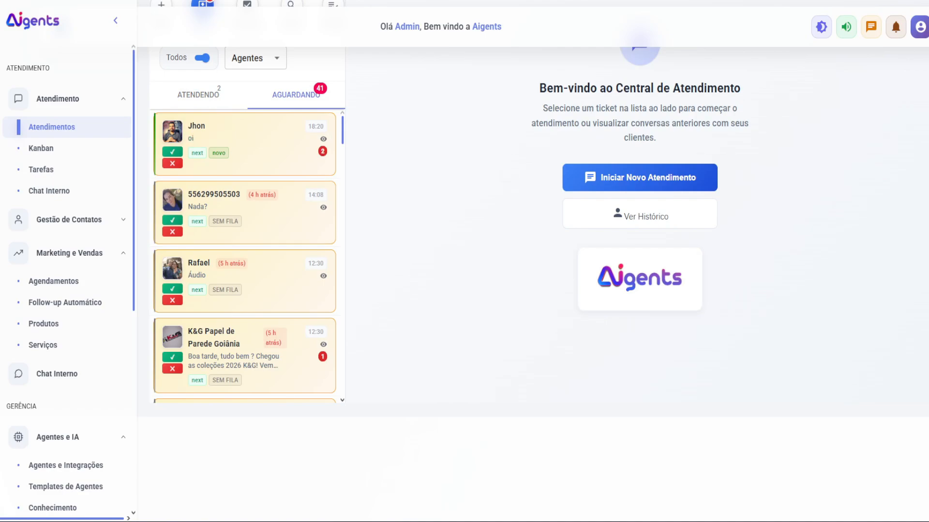
pyautogui.click(323, 138)
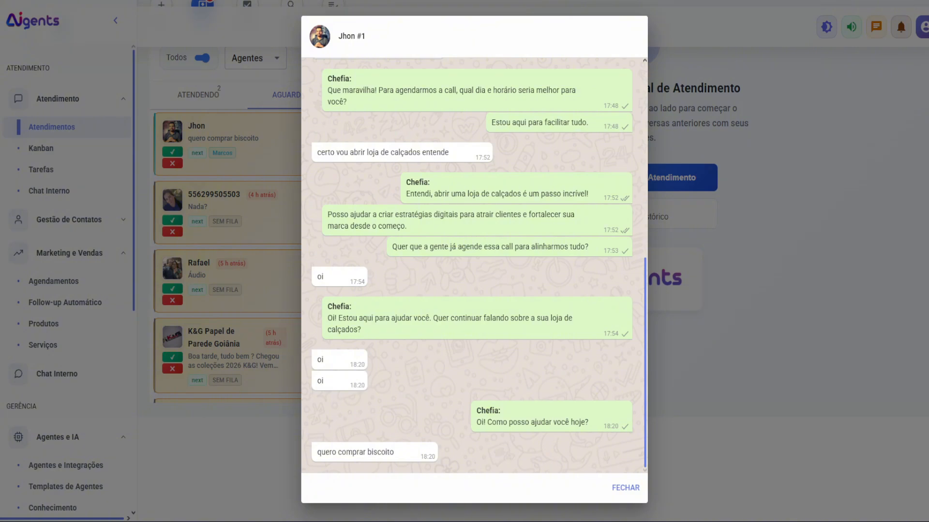
pyautogui.click(280, 251)
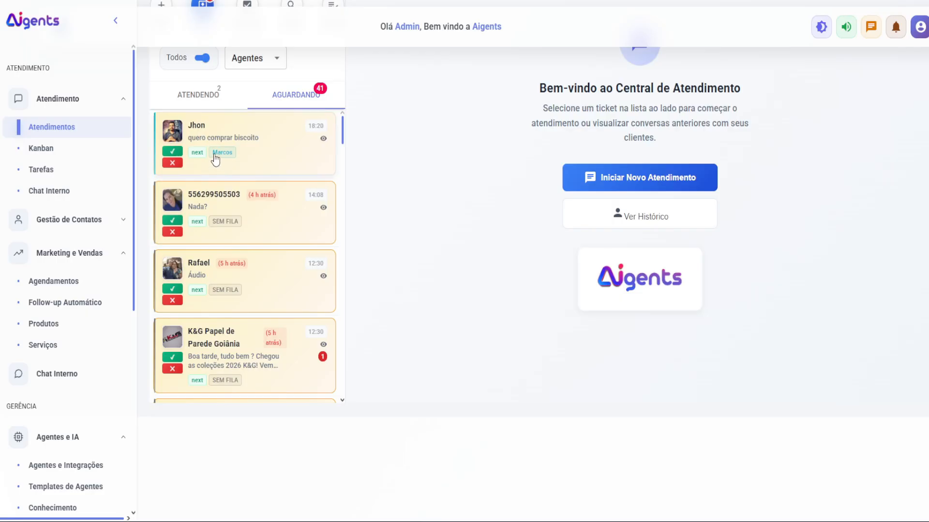
pyautogui.click(205, 101)
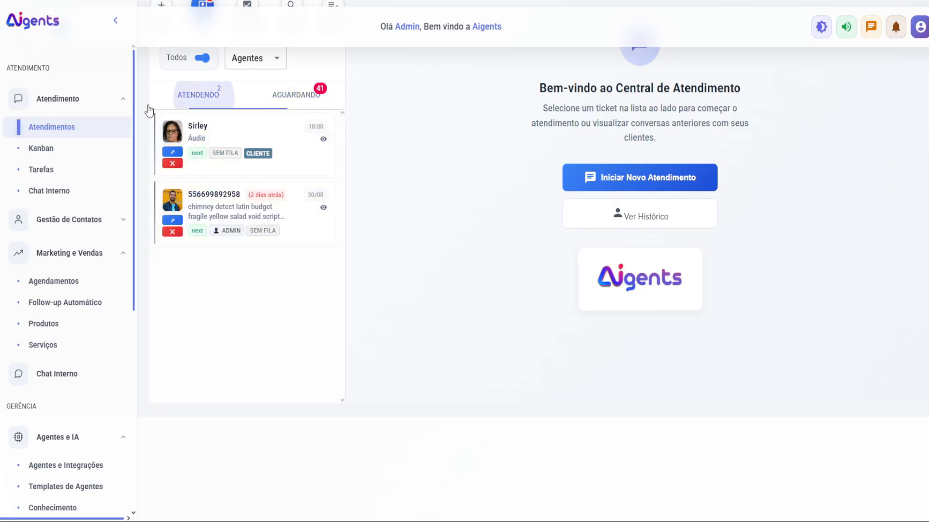
pyautogui.scroll(-3, 80, 348)
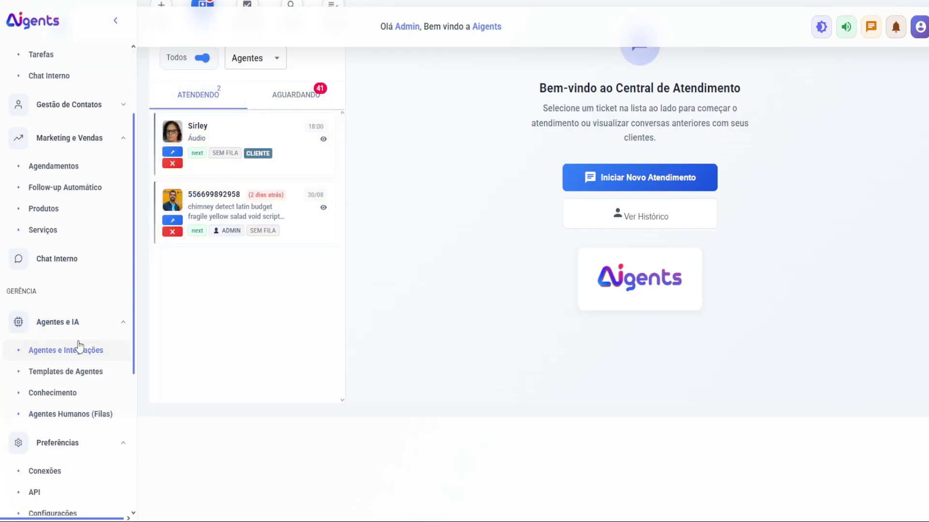
pyautogui.click(79, 350)
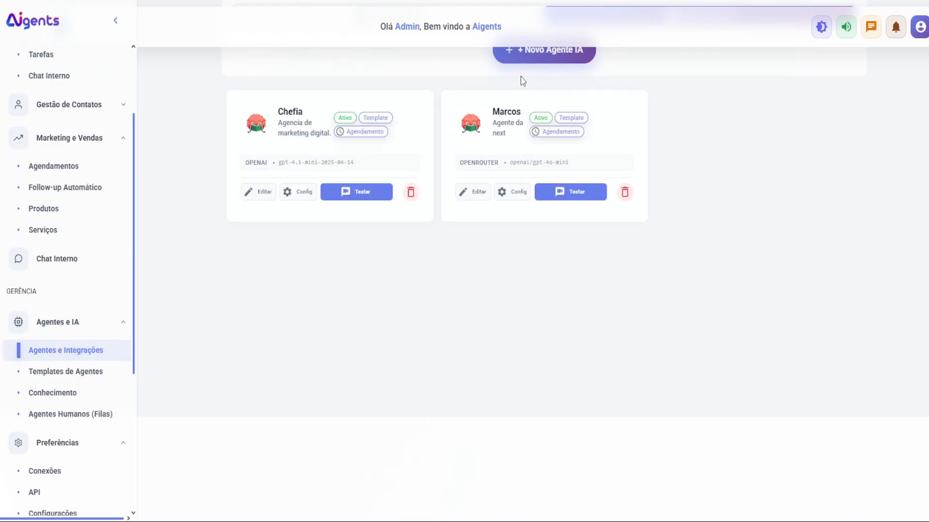
pyautogui.click(261, 191)
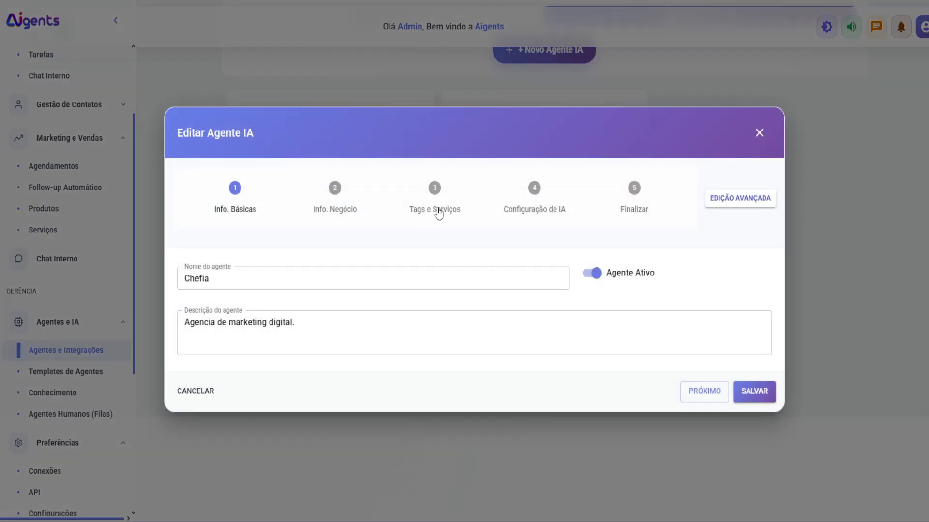
pyautogui.click(437, 209)
pyautogui.click(499, 205)
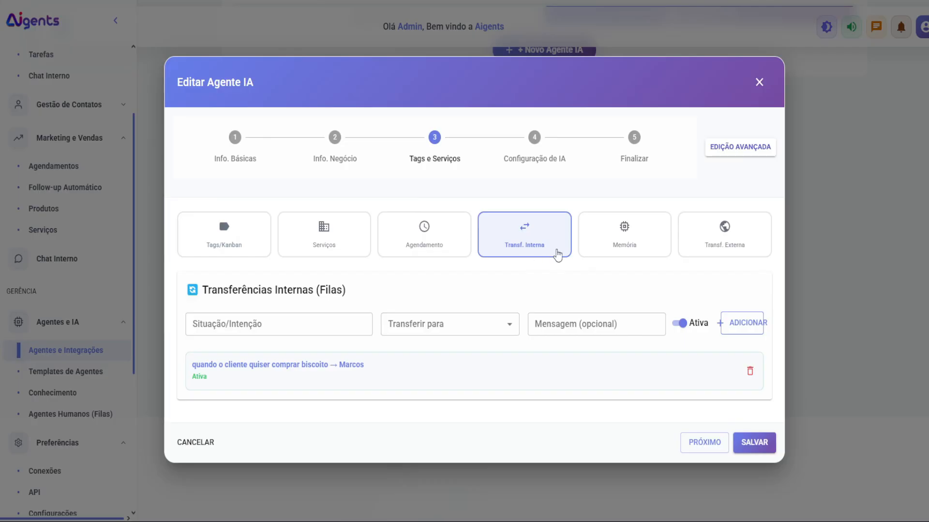
pyautogui.moveTo(280, 366); pyautogui.dragTo(386, 365)
pyautogui.click(447, 368)
pyautogui.click(546, 325)
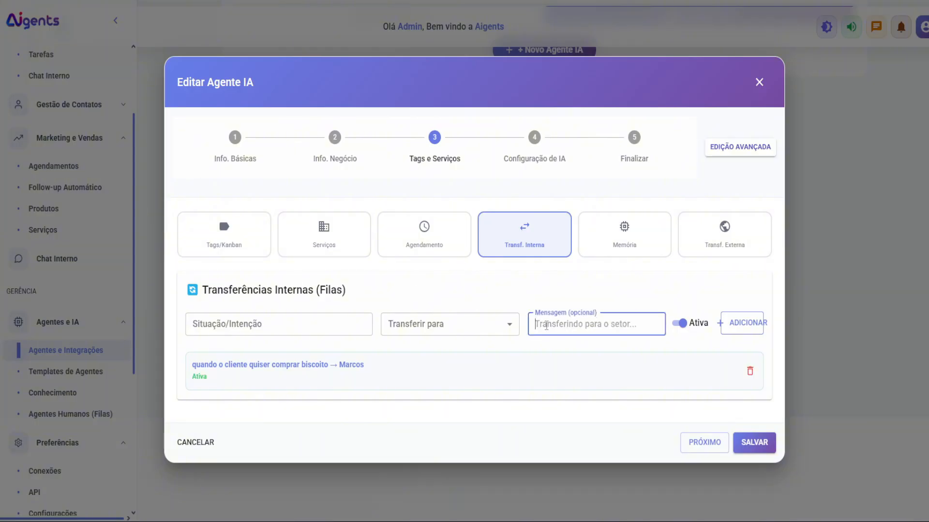
pyautogui.write('est')
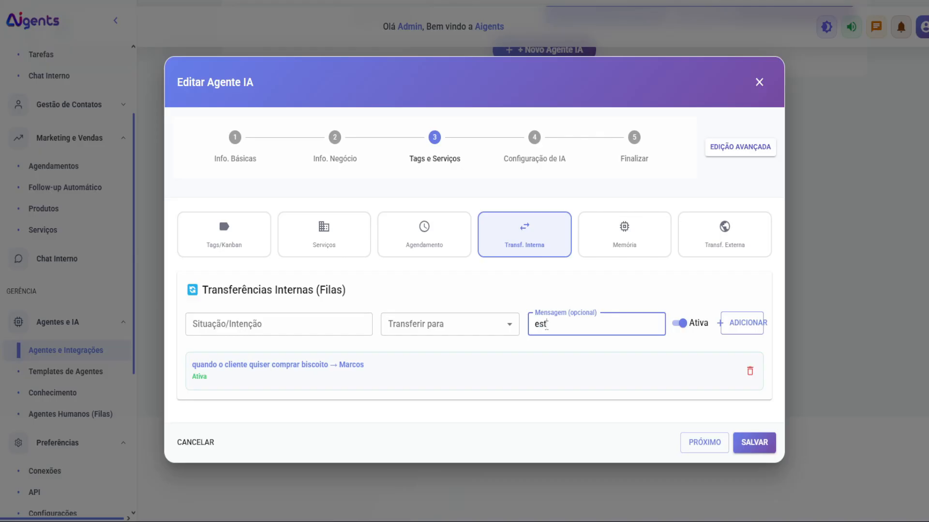
pyautogui.write('ou te tran')
pyautogui.click(760, 81)
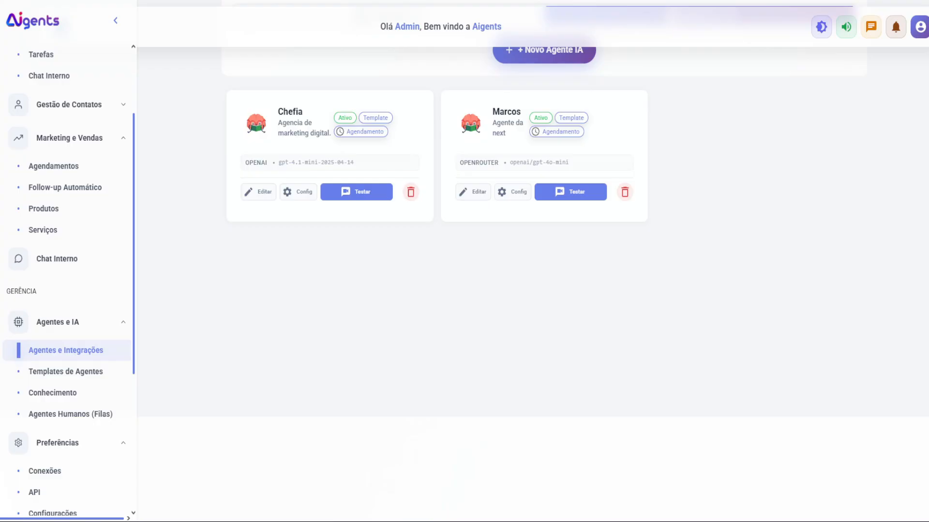
# Step: Accept the waiting football ticket in the Central de Atendimento
pyautogui.scroll(3, 68, 138)
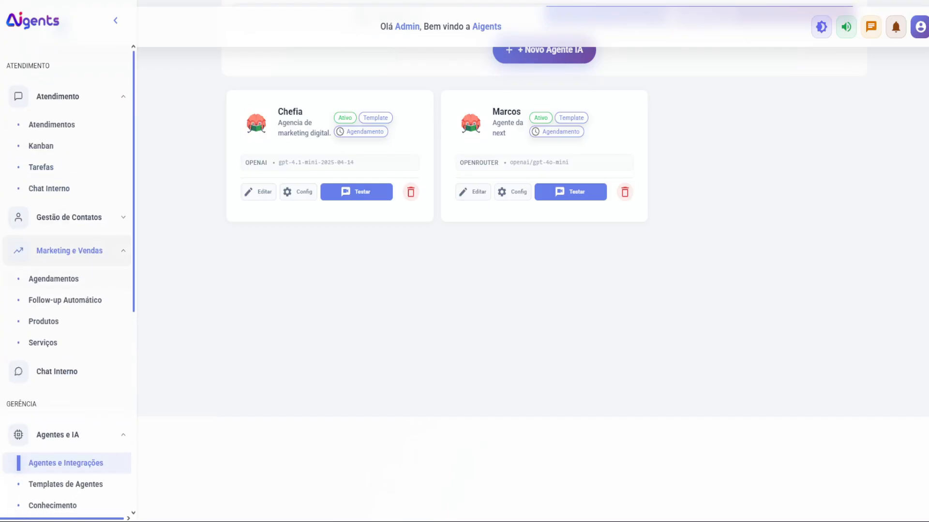
pyautogui.click(52, 127)
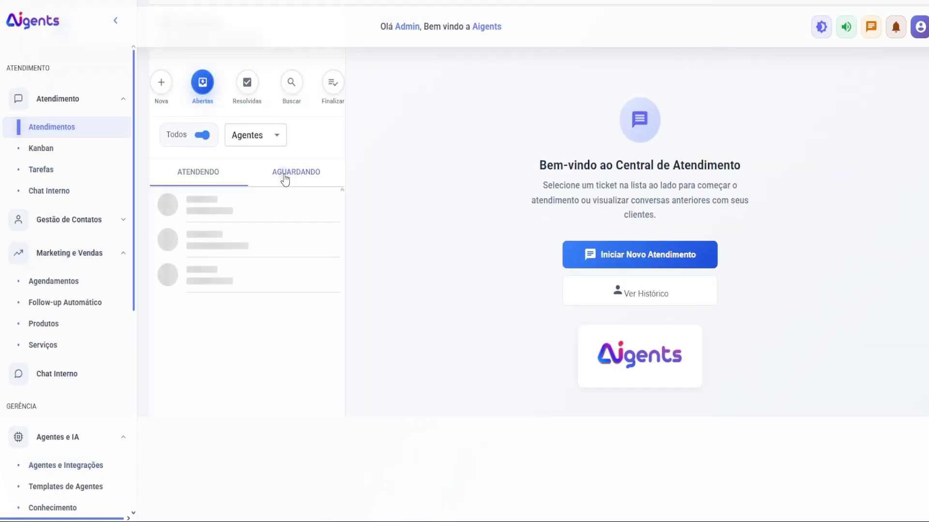
pyautogui.click(282, 177)
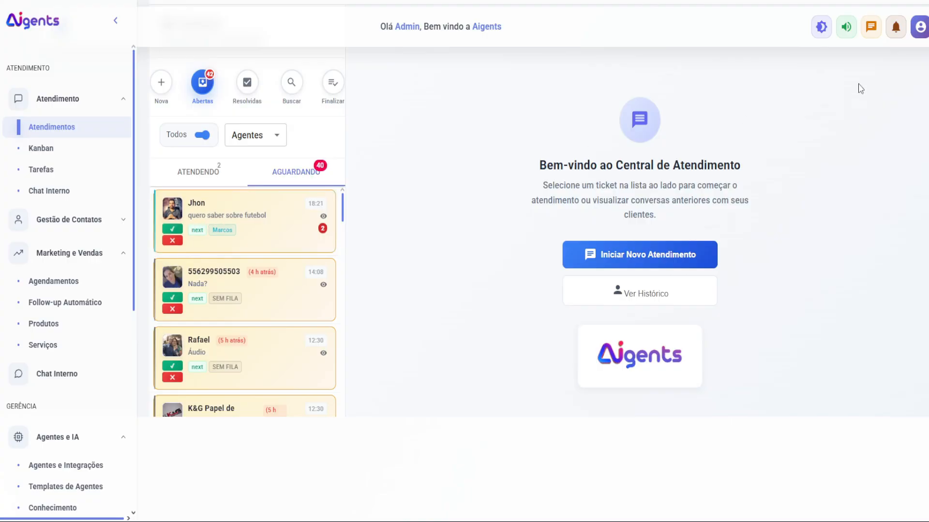
pyautogui.click(172, 228)
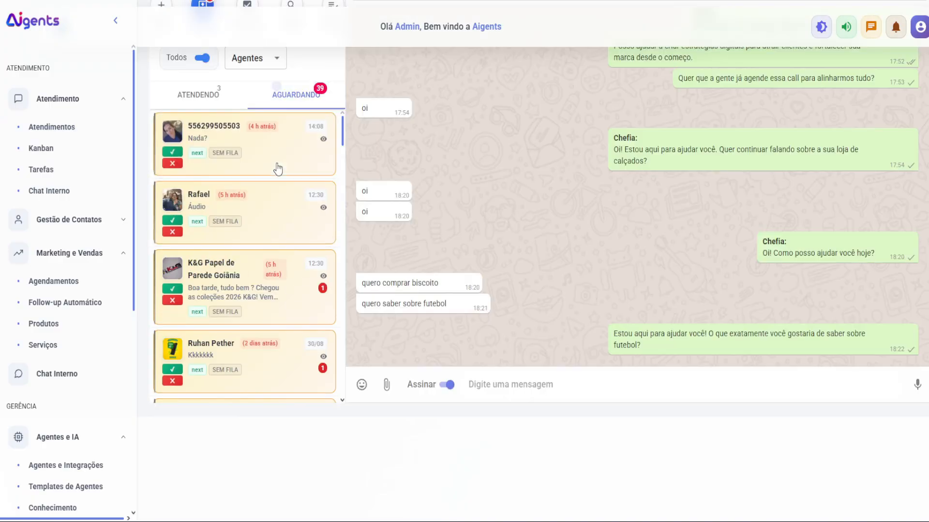
# Step: Transfer the in-service football ticket to the AI agent novo on the next connection
pyautogui.click(196, 95)
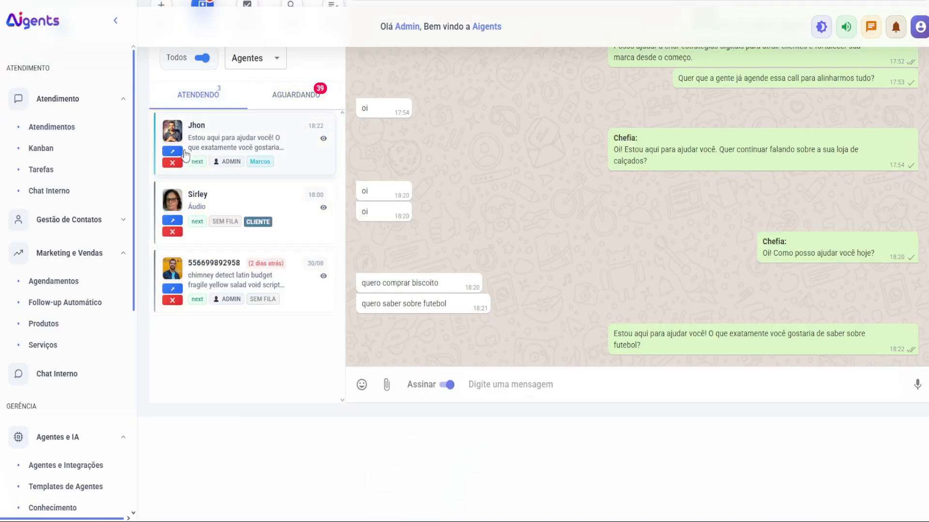
pyautogui.click(174, 151)
pyautogui.click(449, 272)
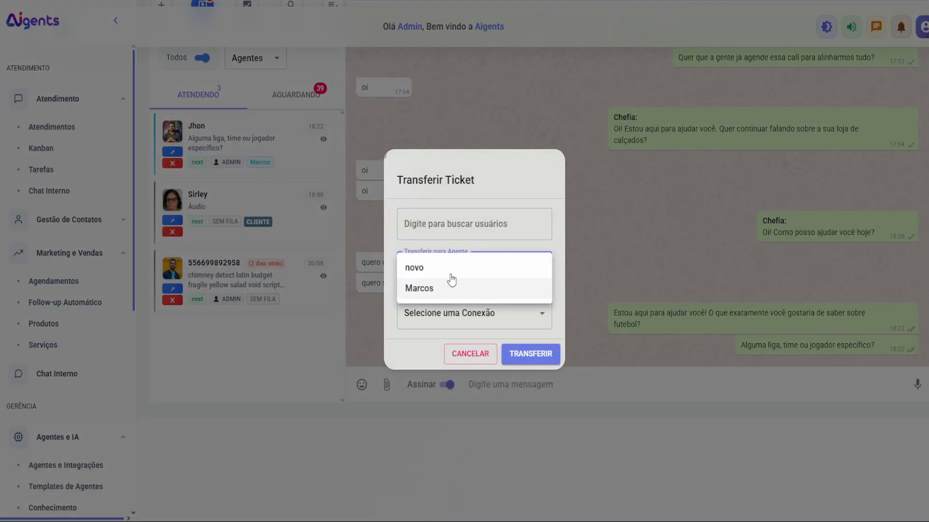
pyautogui.click(426, 267)
pyautogui.click(467, 316)
pyautogui.click(464, 346)
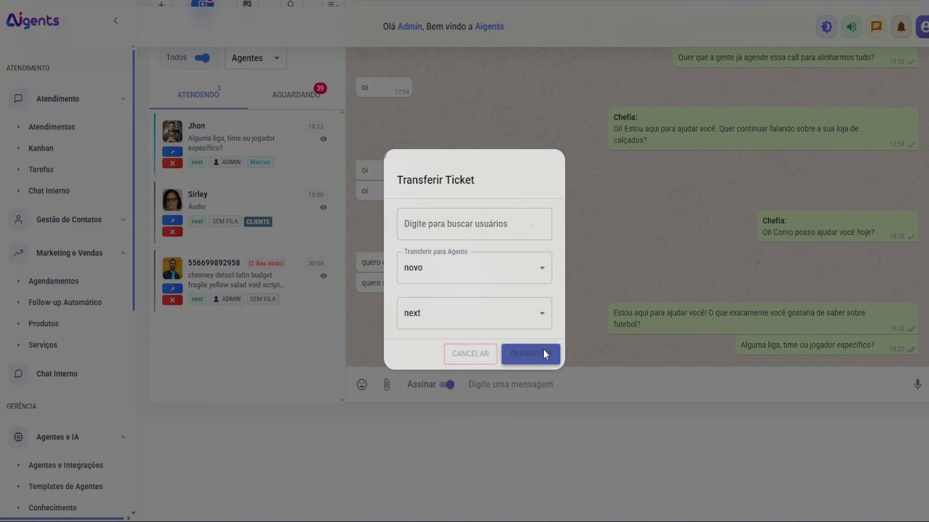
pyautogui.click(540, 350)
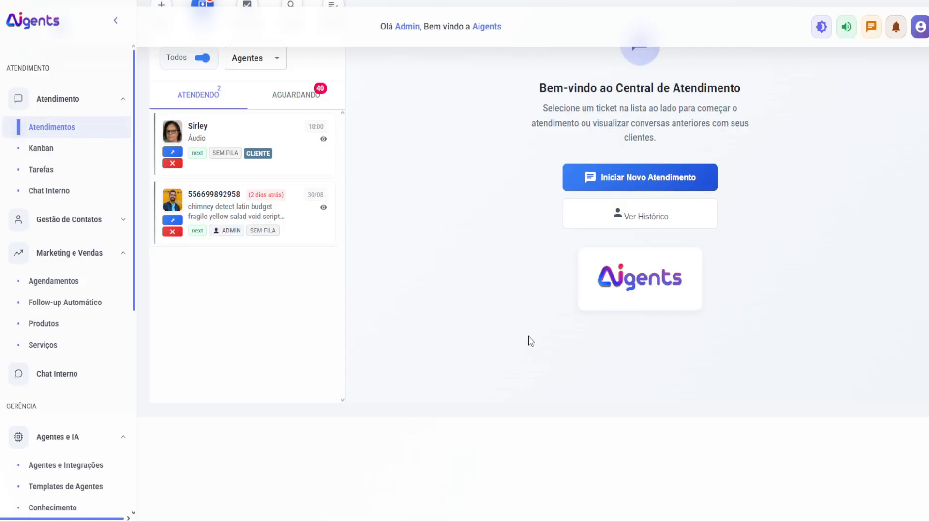
# Step: Preview the transferred ticket's conversation, checking Chefia's memory lookup reply
pyautogui.click(296, 109)
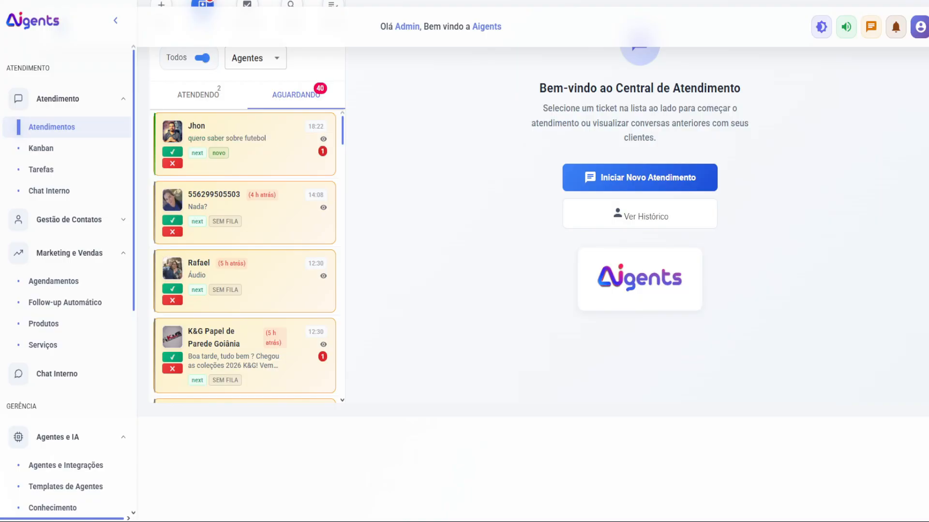
pyautogui.click(323, 139)
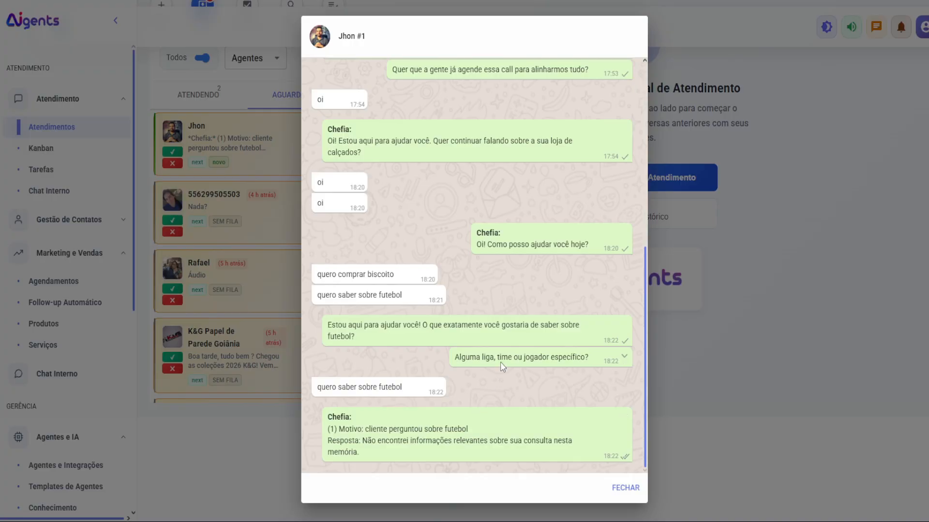
pyautogui.moveTo(373, 441); pyautogui.dragTo(646, 448)
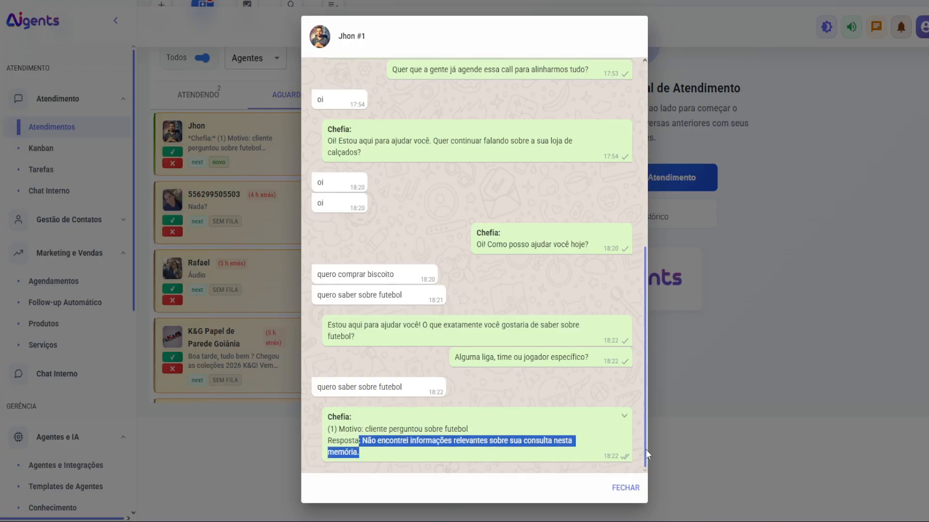
pyautogui.click(716, 437)
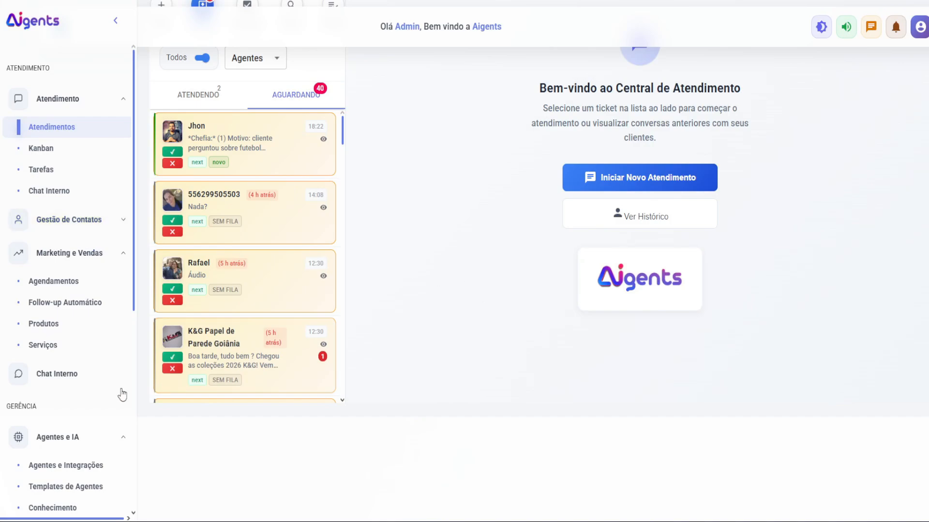
# Step: Look over the Produtos and knowledge base pages
pyautogui.click(70, 325)
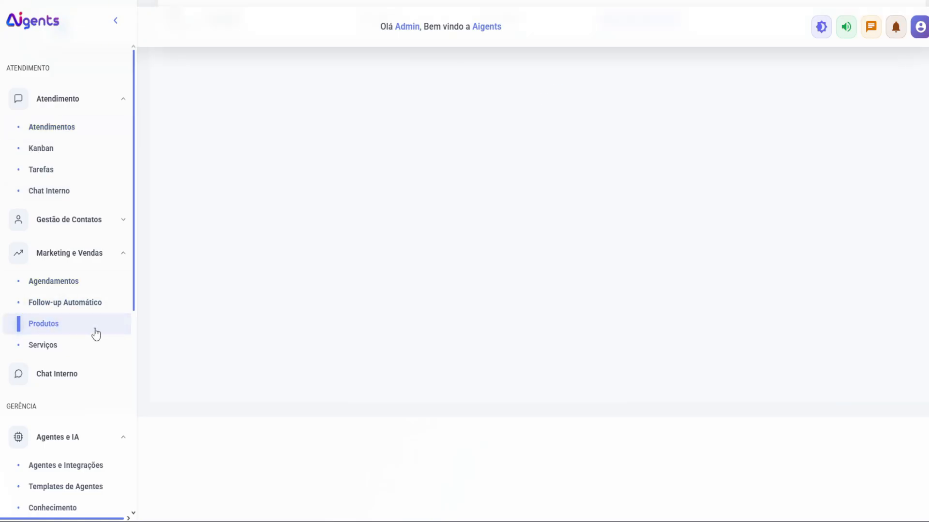
pyautogui.scroll(-3, 89, 375)
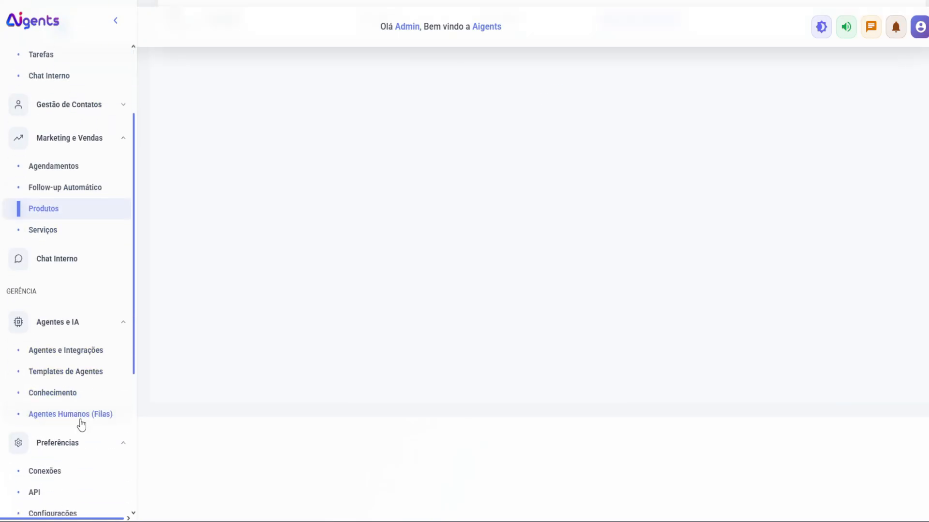
pyautogui.click(80, 394)
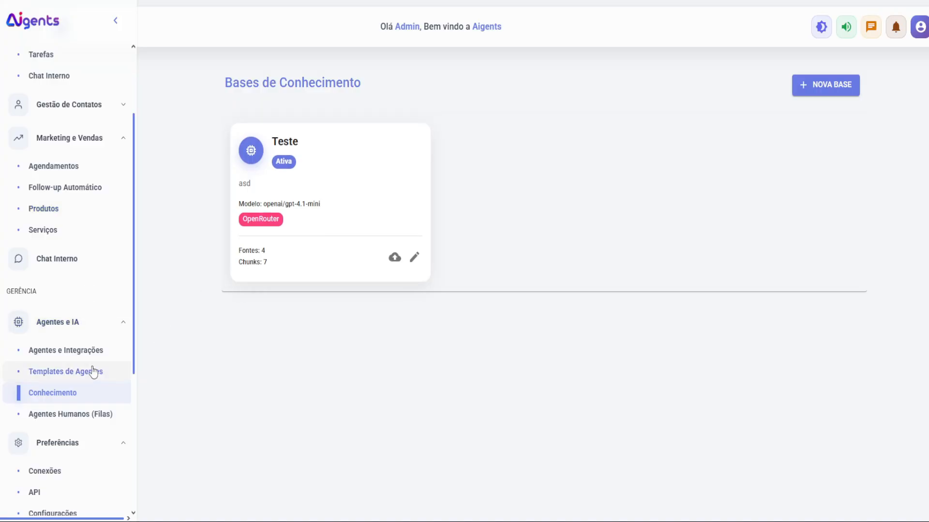
# Step: Remove the Teste memory from the Chefia agent's Memória settings and save
pyautogui.click(87, 350)
pyautogui.click(261, 299)
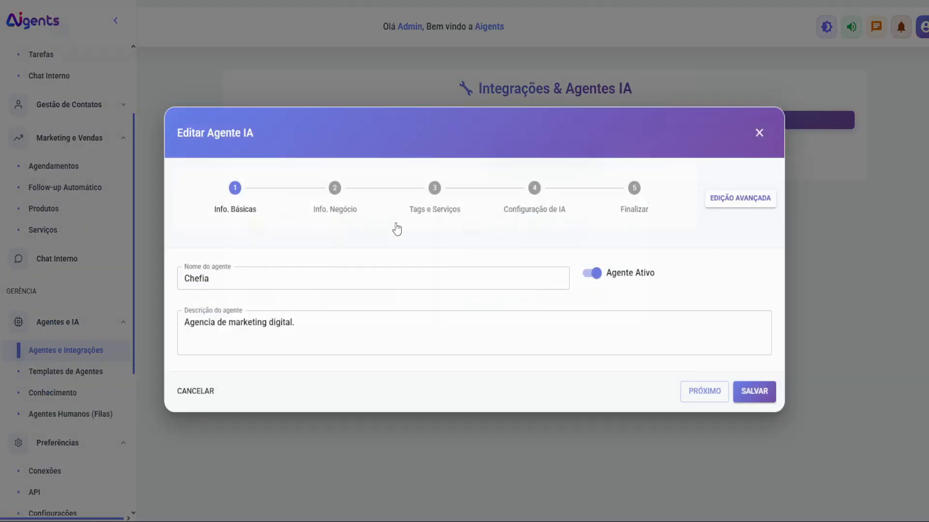
pyautogui.click(423, 199)
pyautogui.click(586, 200)
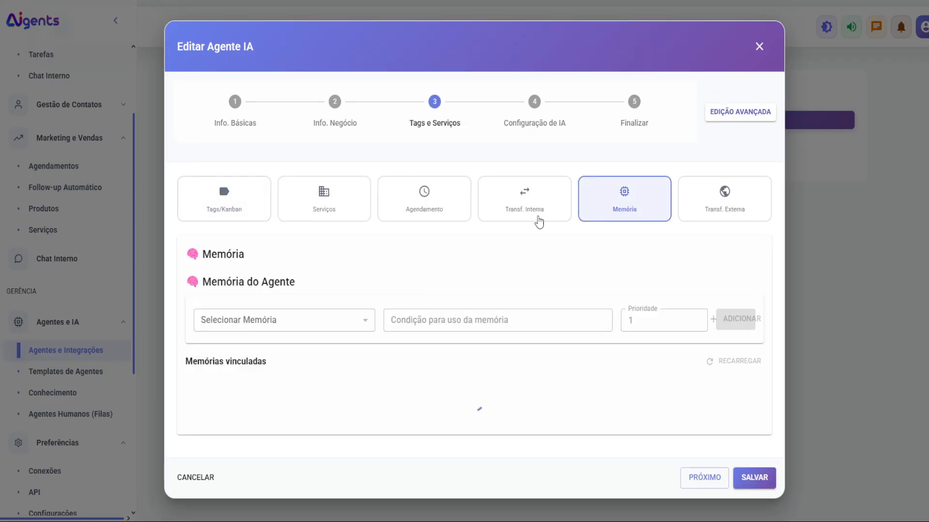
pyautogui.click(749, 400)
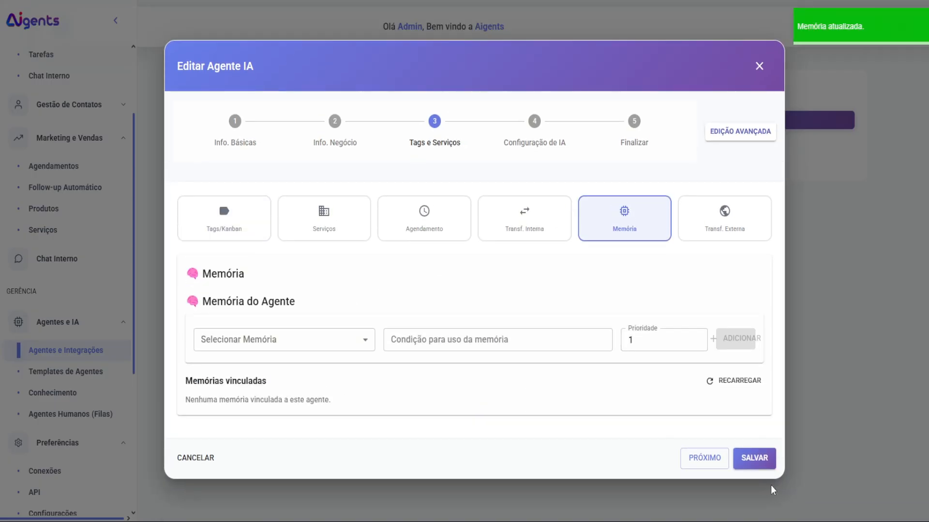
pyautogui.click(754, 484)
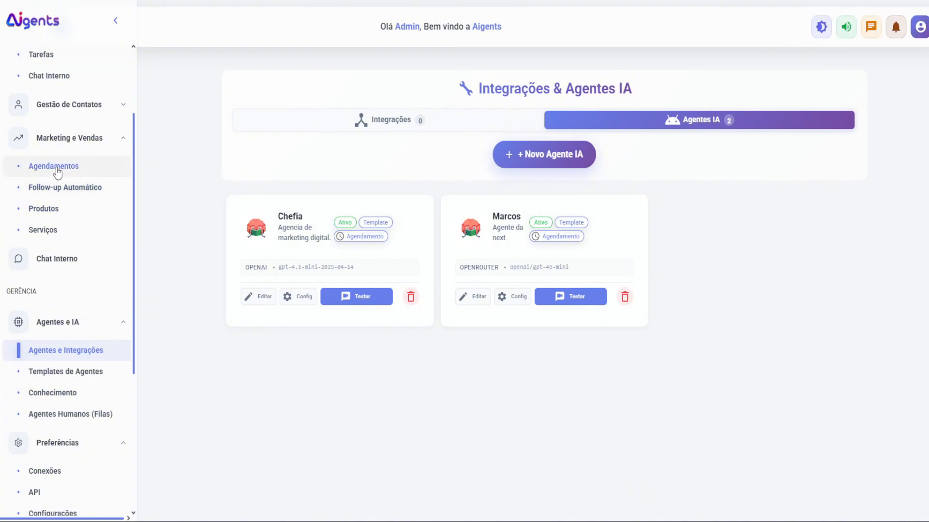
pyautogui.click(56, 210)
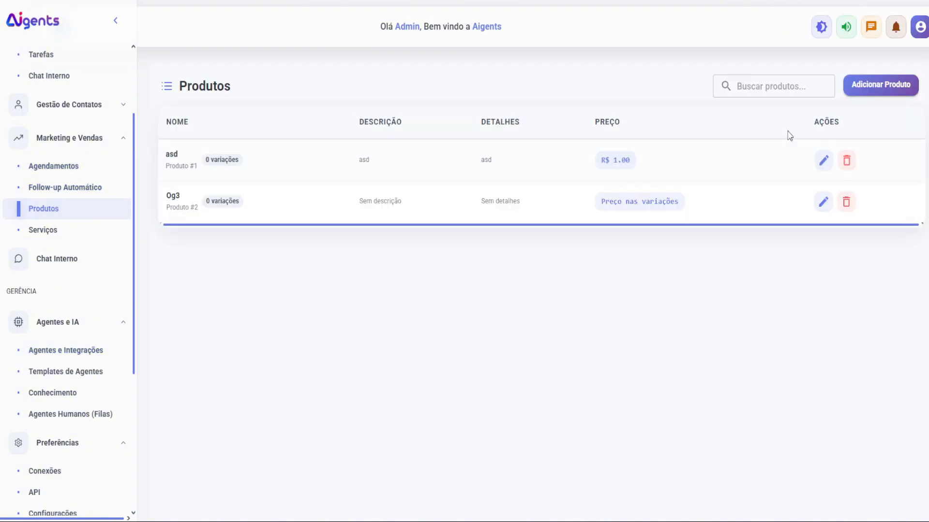
# Step: Start a new product named 'bola de futebol' priced at 100
pyautogui.click(863, 86)
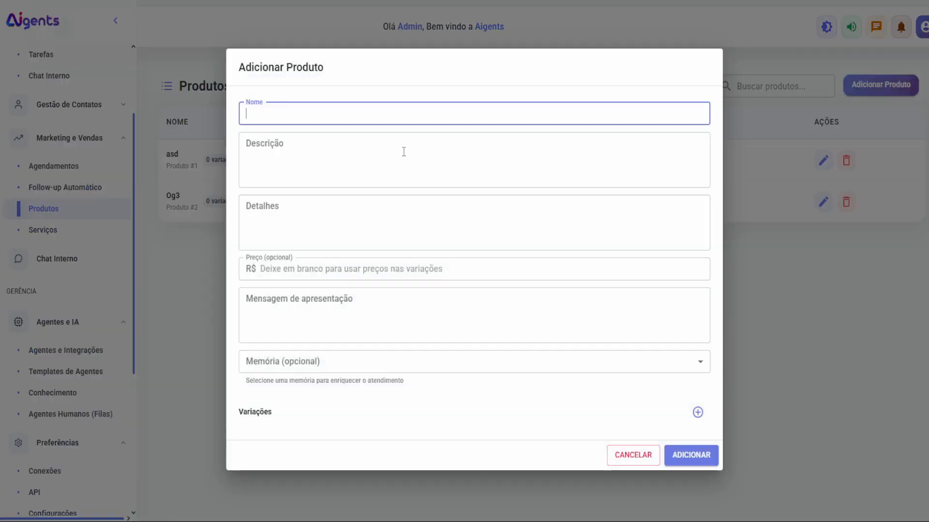
pyautogui.click(277, 140)
pyautogui.click(248, 113)
pyautogui.write('bola de')
pyautogui.click(284, 181)
pyautogui.click(299, 213)
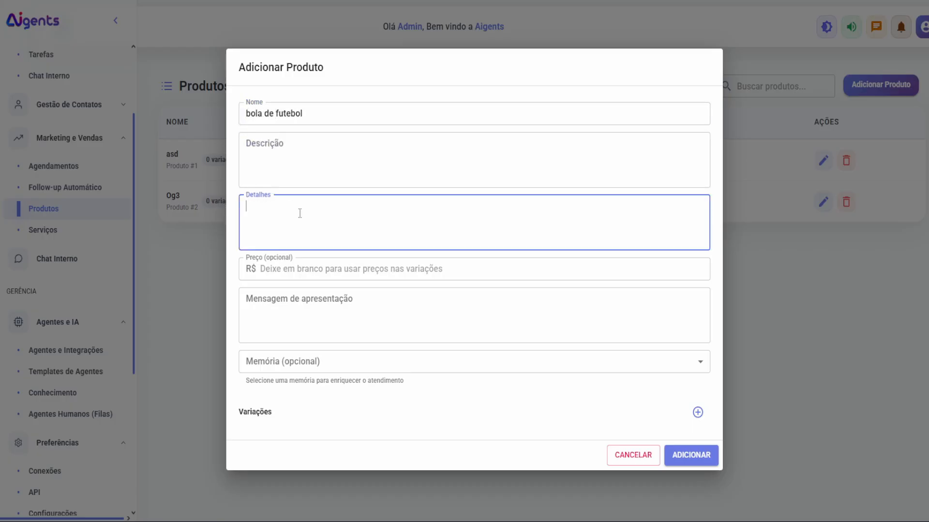
pyautogui.click(269, 272)
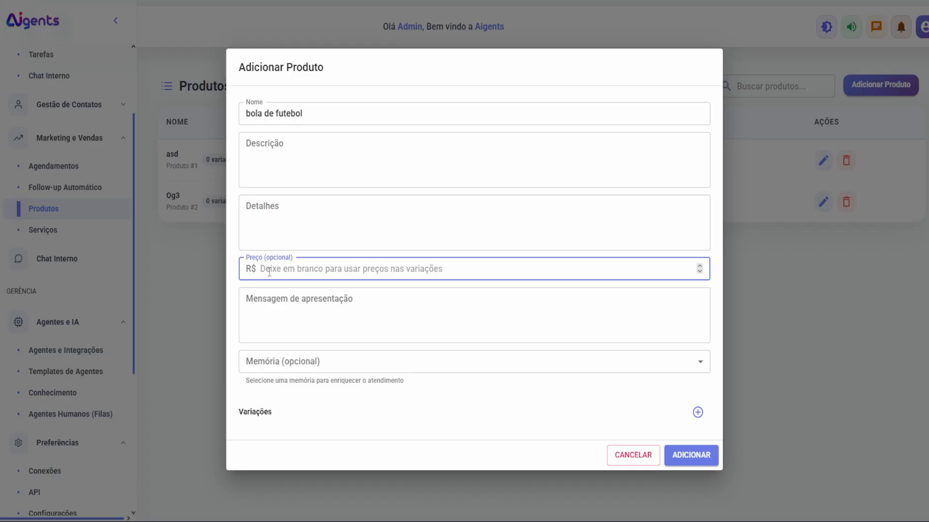
pyautogui.write('100')
# Step: Attach the Teste memory to the bola de futebol product
pyautogui.click(373, 290)
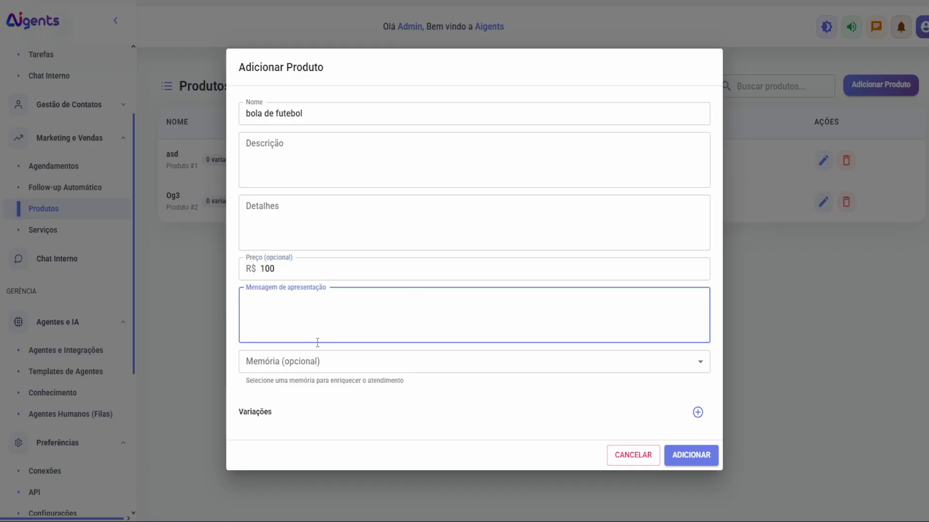
pyautogui.click(343, 373)
pyautogui.click(306, 385)
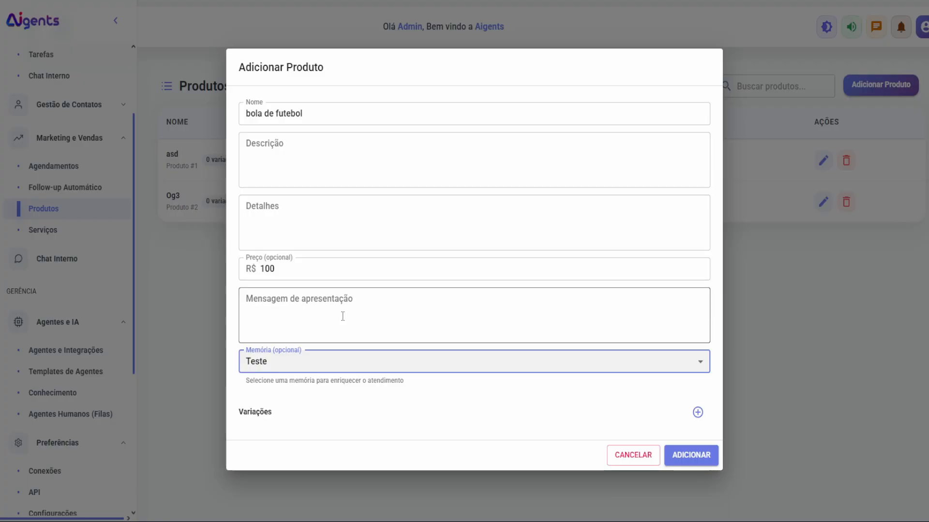
pyautogui.click(334, 213)
pyautogui.click(350, 168)
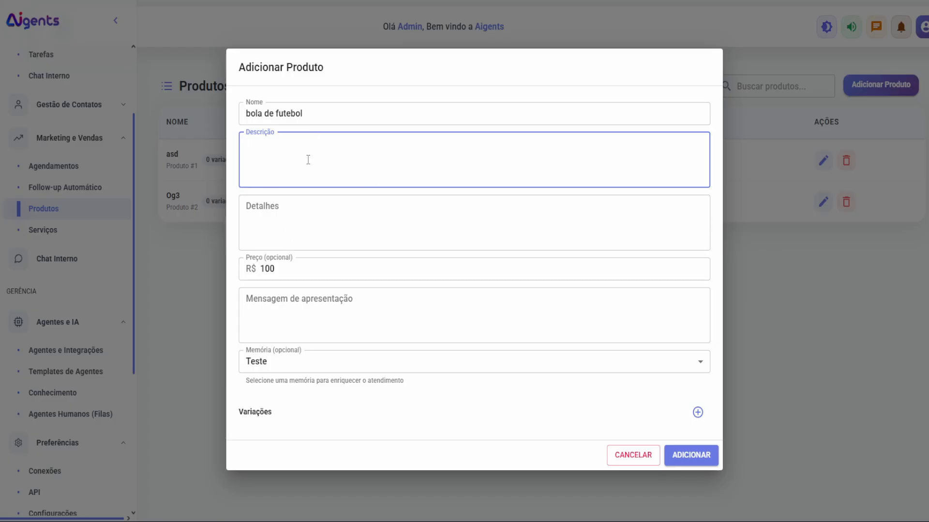
# Step: Review the product form fields and keep Teste as the product's memory
pyautogui.moveTo(243, 113); pyautogui.dragTo(312, 114)
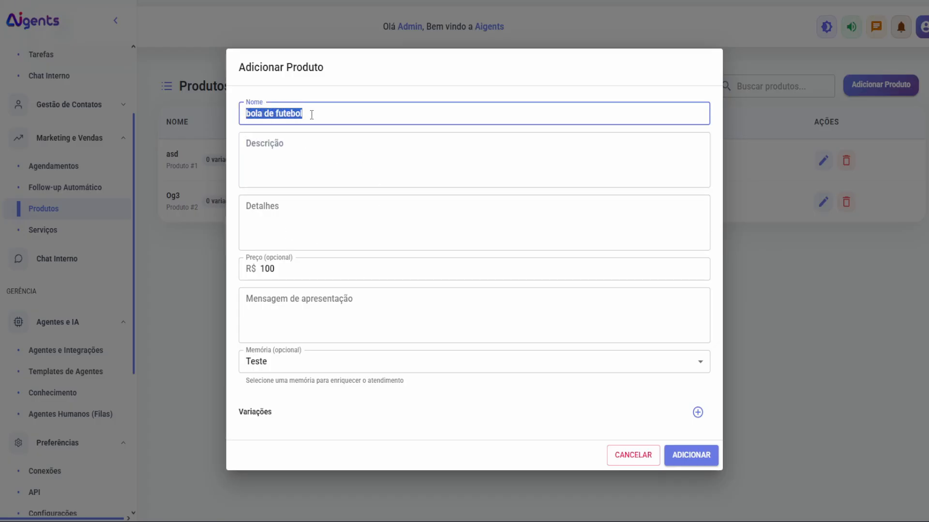
pyautogui.click(270, 151)
pyautogui.click(280, 206)
pyautogui.click(285, 166)
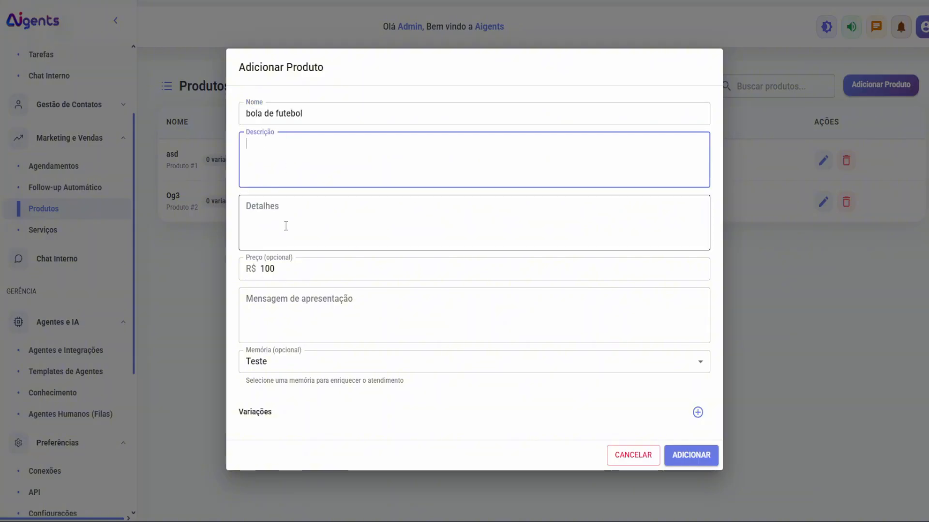
pyautogui.click(294, 236)
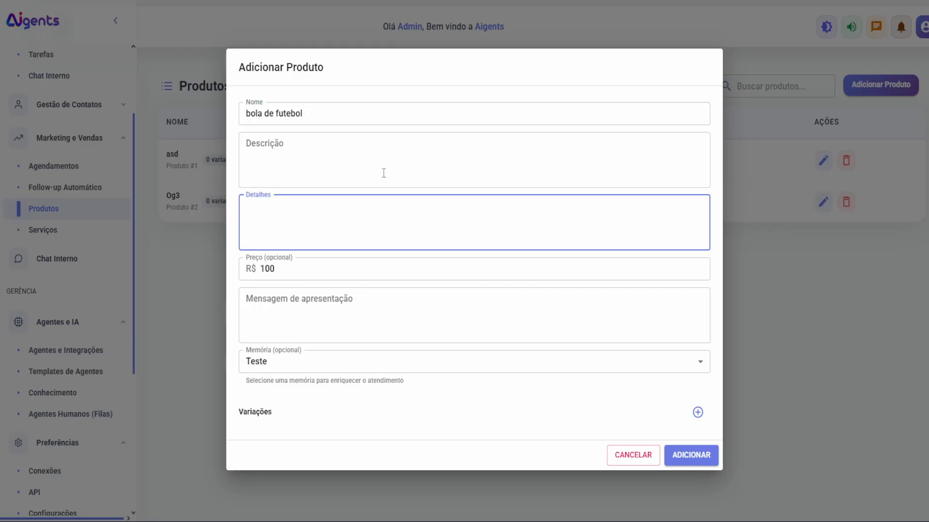
pyautogui.moveTo(251, 72); pyautogui.dragTo(328, 83)
pyautogui.click(331, 90)
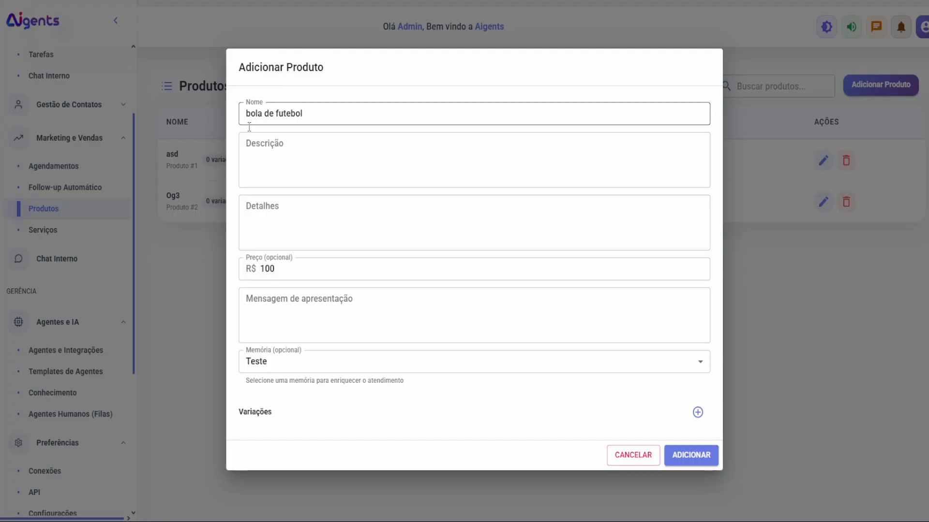
pyautogui.click(247, 144)
pyautogui.click(287, 209)
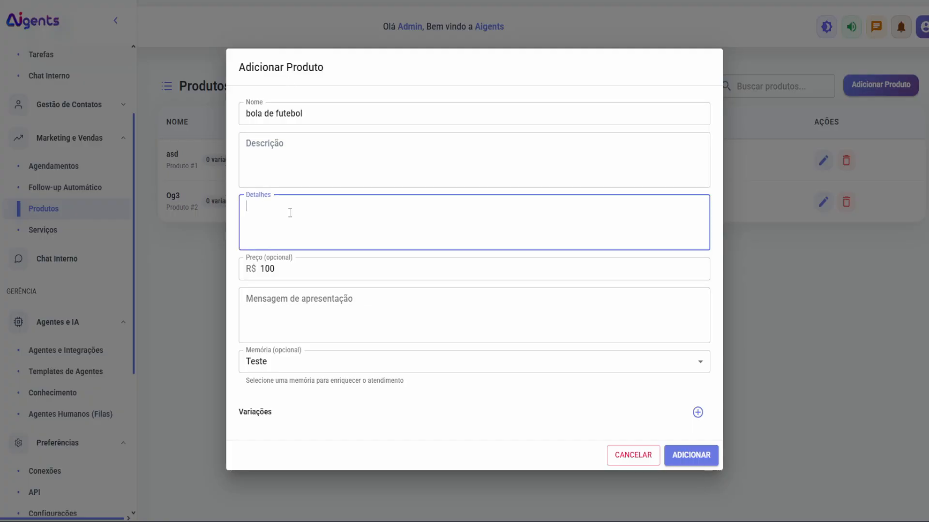
pyautogui.click(281, 362)
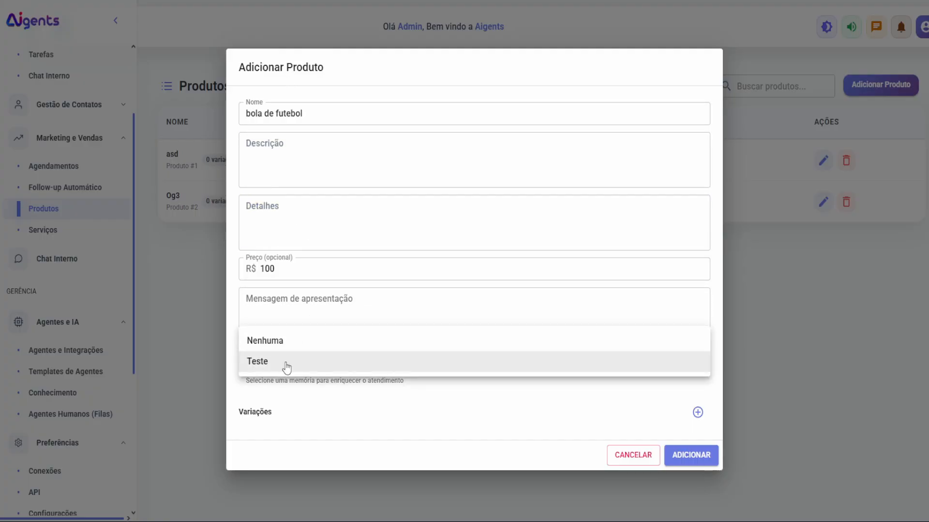
pyautogui.click(286, 364)
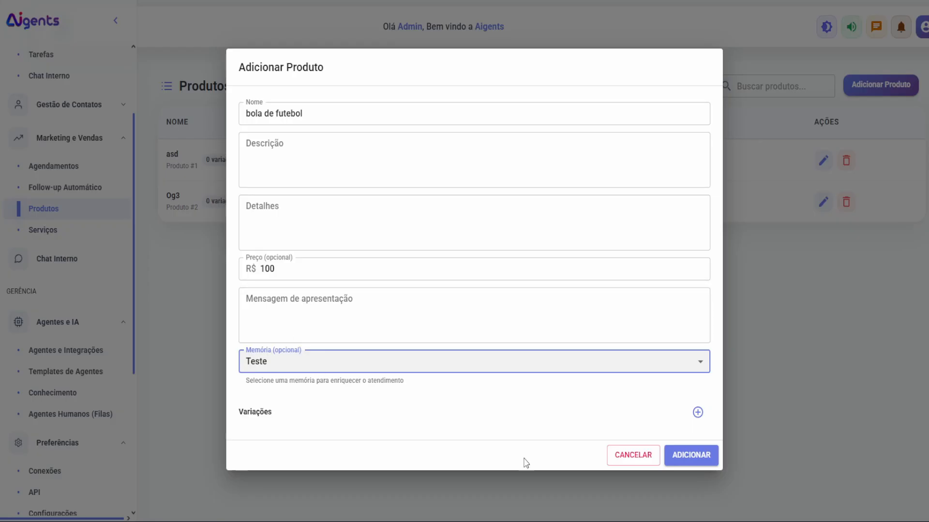
# Step: Discard the product draft and go to the Templates de Agentes list
pyautogui.click(626, 457)
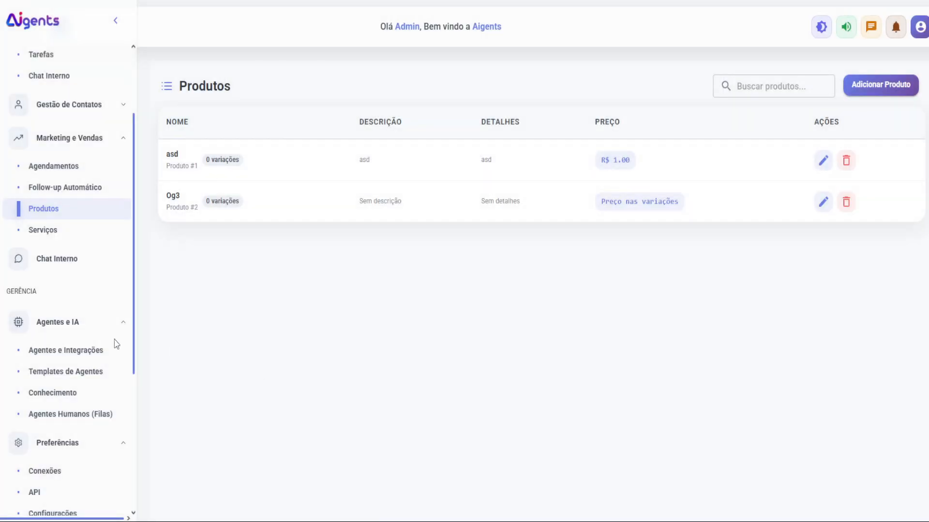
pyautogui.click(91, 348)
pyautogui.click(82, 372)
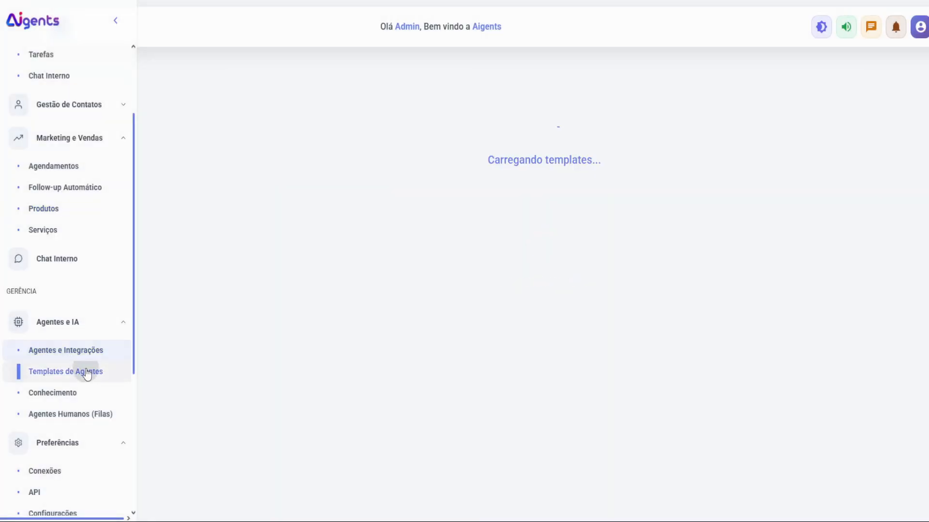
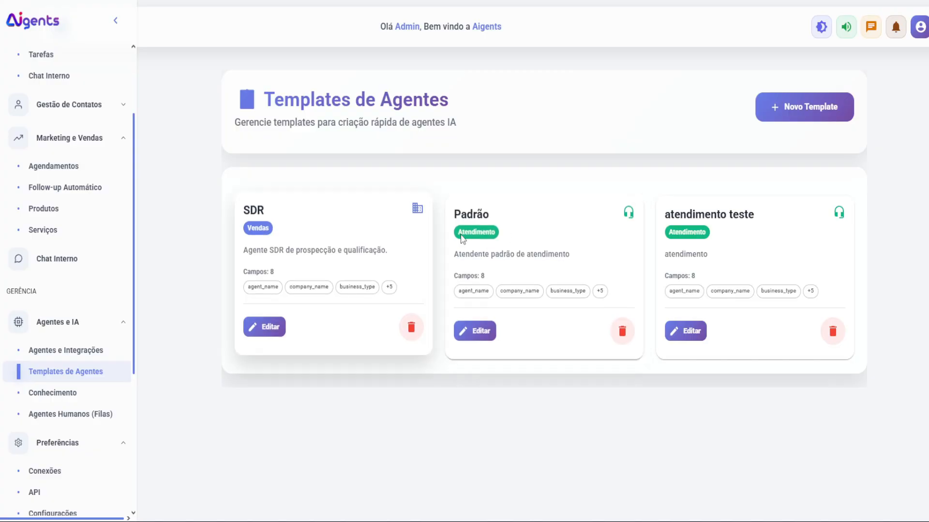
# Step: Start a new agent template and inspect the AGENT_NAME placeholder in its Prompt Base
pyautogui.click(800, 113)
pyautogui.scroll(-8, 373, 253)
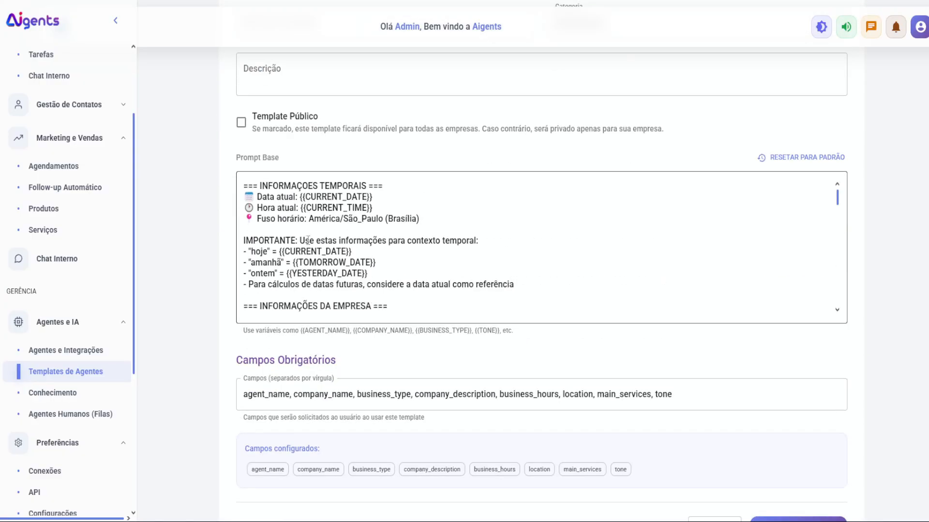
pyautogui.scroll(-5, 373, 253)
pyautogui.scroll(2, 349, 259)
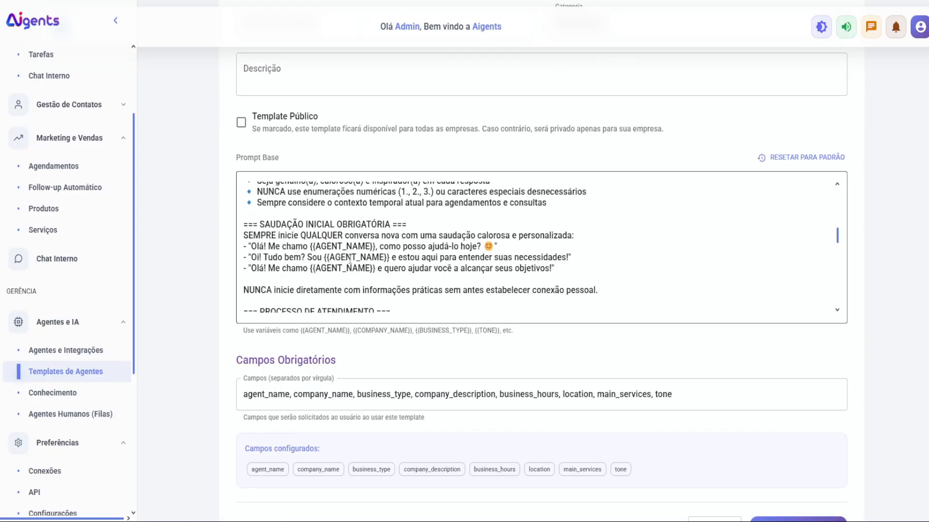
pyautogui.doubleClick(324, 246)
# Step: Check the GREETING_EXAMPLE and RULES_SECTION placeholders, then view the agents page listing Chefia and Marcos
pyautogui.scroll(-5, 360, 265)
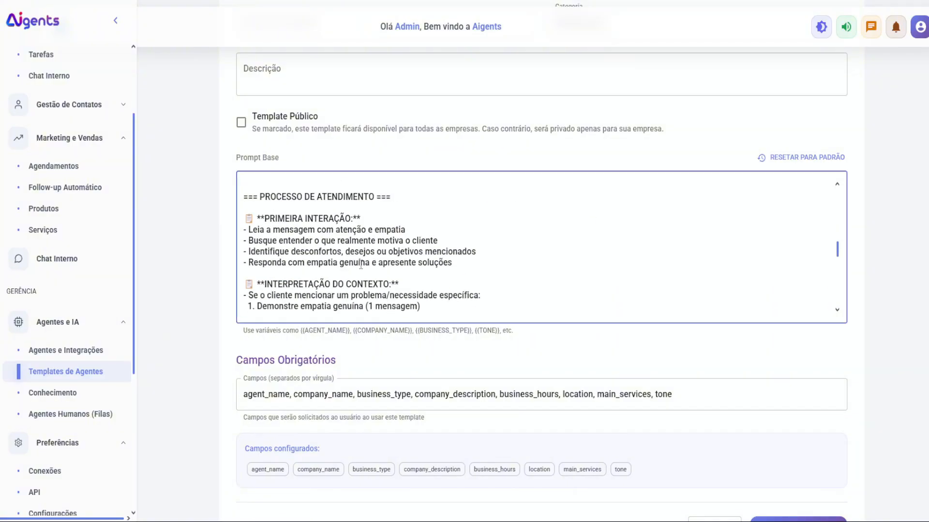
pyautogui.scroll(-2, 361, 265)
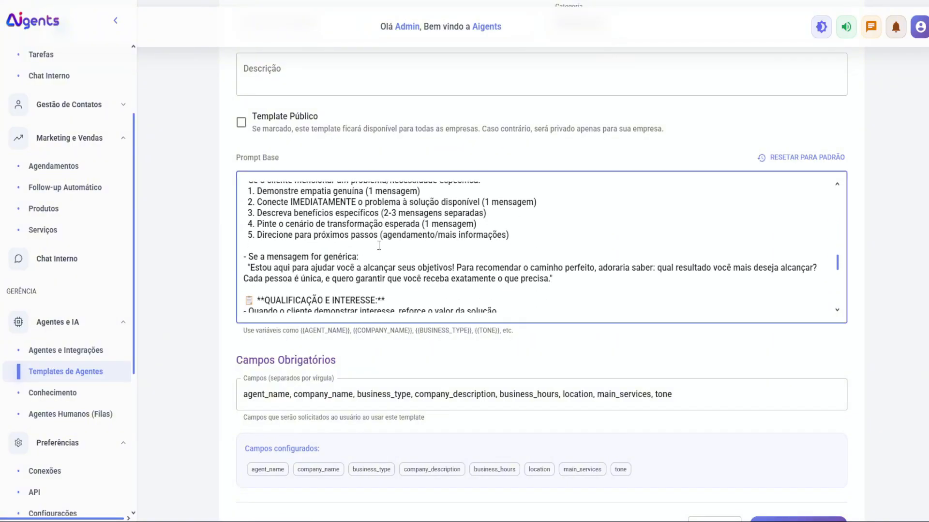
pyautogui.scroll(-5, 378, 245)
pyautogui.scroll(3, 274, 259)
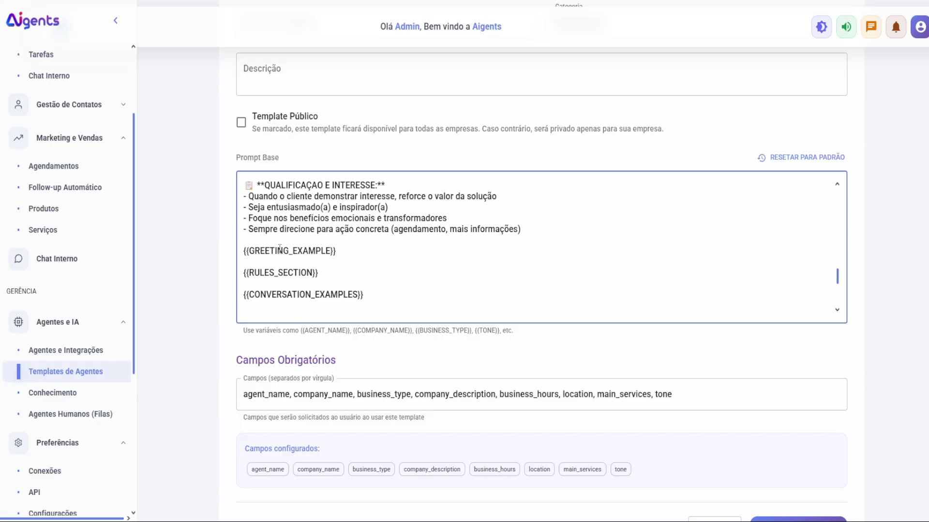
pyautogui.doubleClick(280, 251)
pyautogui.doubleClick(276, 272)
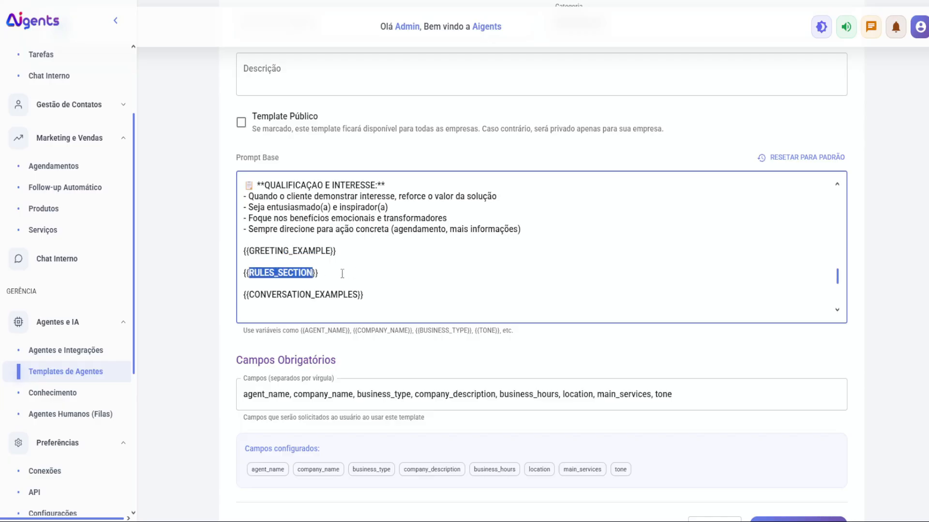
pyautogui.click(65, 350)
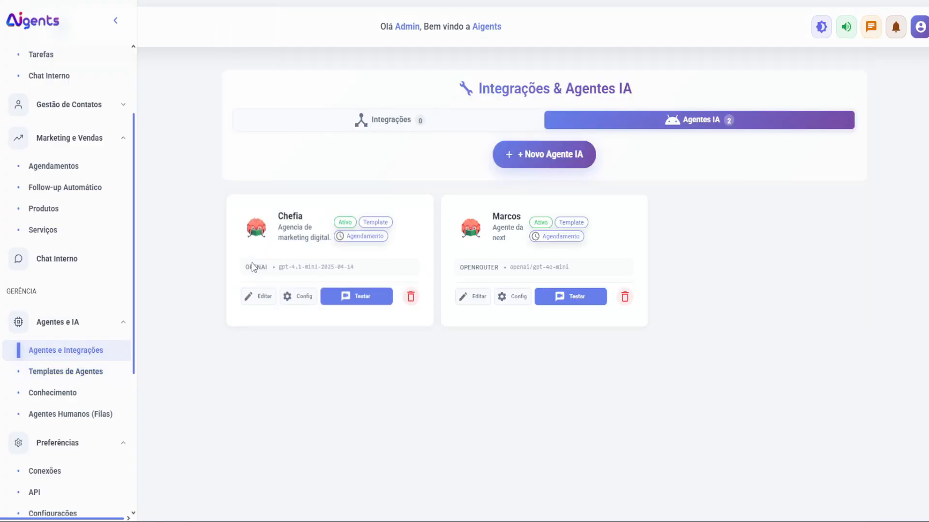
# Step: Revisit Templates de Agentes, then view the empty Agentes Humanos (Filas) queues page
pyautogui.click(92, 375)
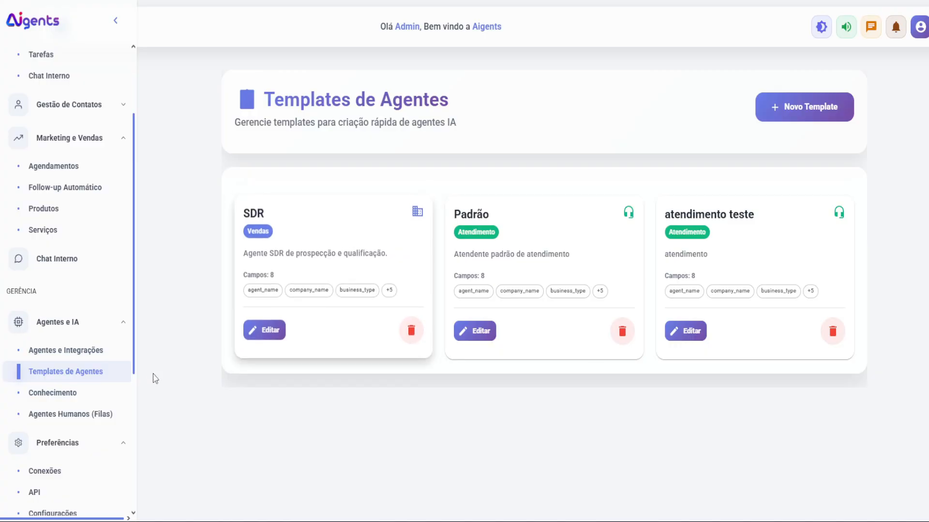
pyautogui.click(96, 416)
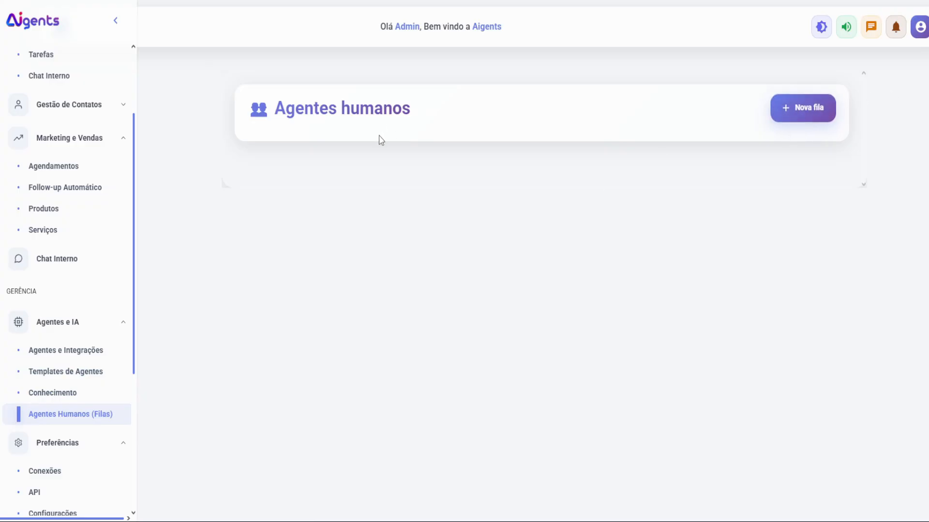
pyautogui.scroll(-1, 89, 346)
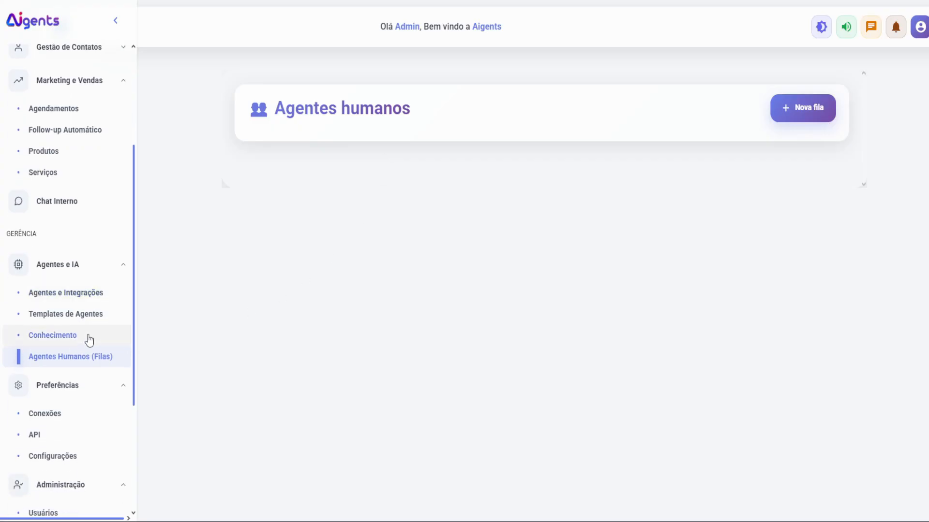
pyautogui.scroll(-1, 62, 402)
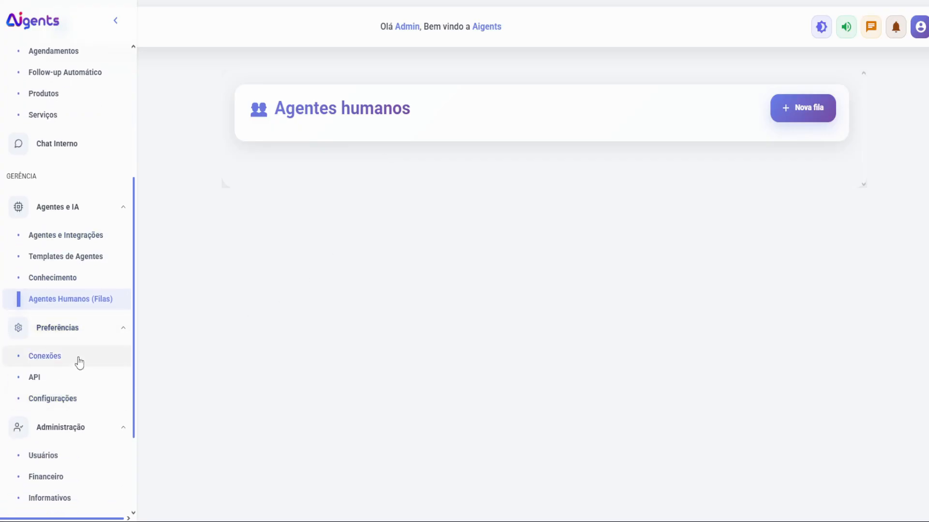
# Step: Bring up the connection's Gerenciar filas queue selection on the Conexões page
pyautogui.click(79, 362)
pyautogui.scroll(-5, 290, 310)
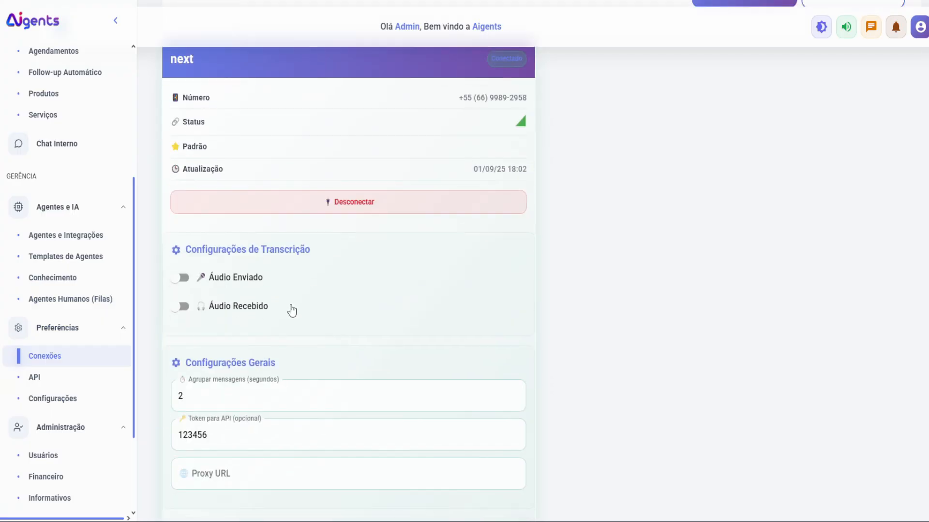
pyautogui.scroll(-2, 255, 419)
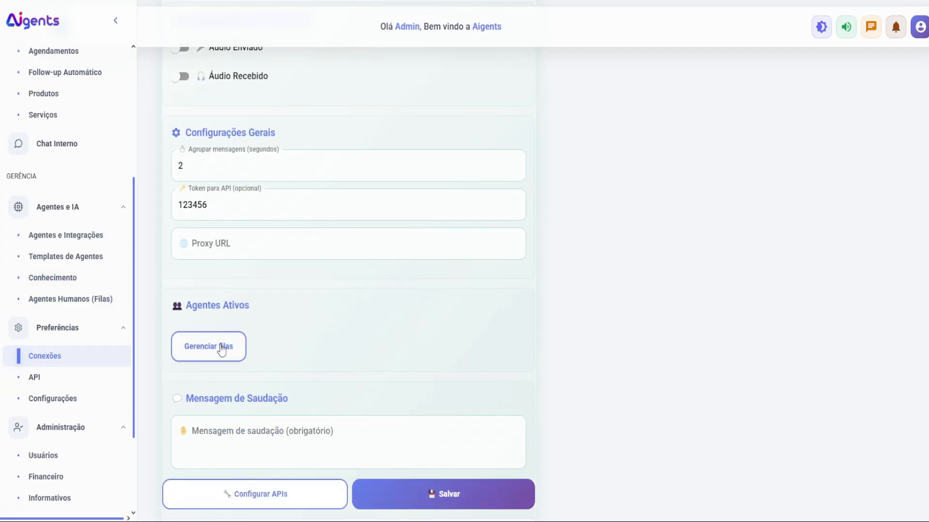
pyautogui.click(222, 348)
pyautogui.scroll(-1, 373, 359)
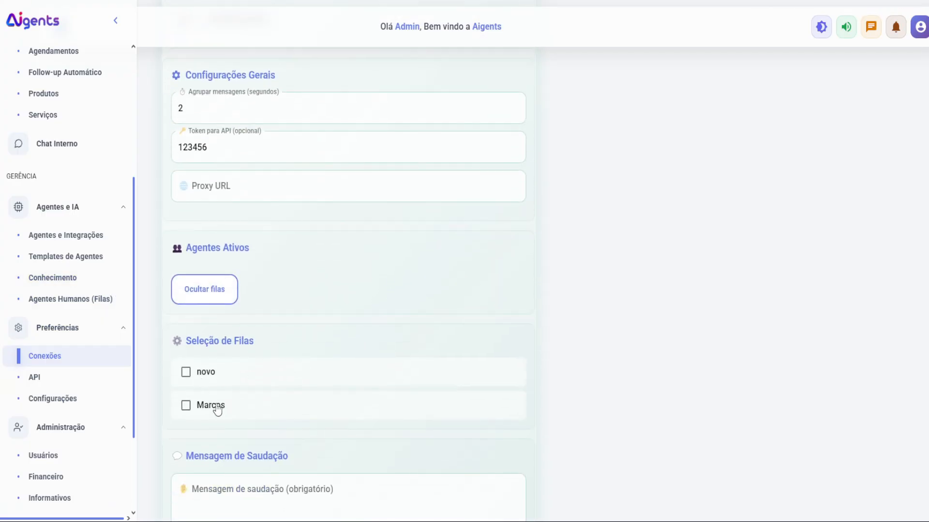
# Step: Tick and untick the novo and Marcos queues, leaving none assigned, then view Usuários
pyautogui.click(193, 409)
pyautogui.click(186, 385)
pyautogui.click(192, 421)
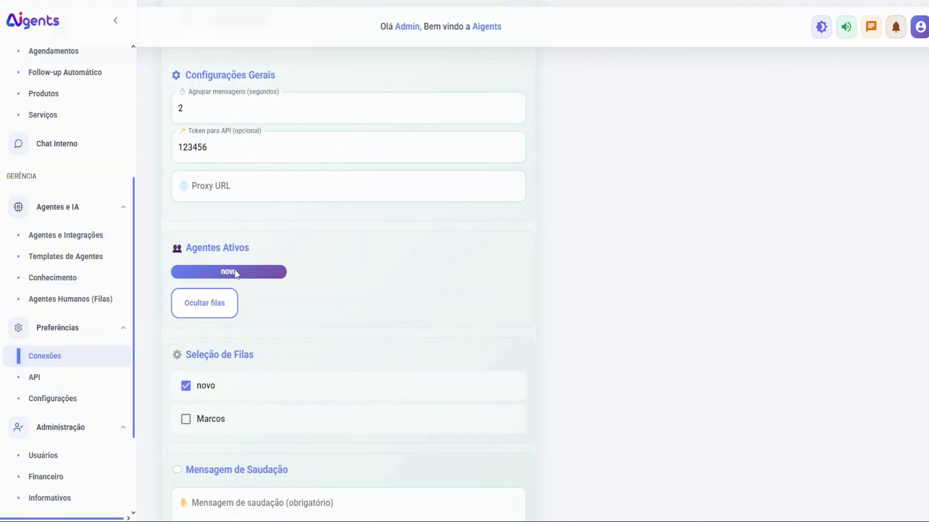
pyautogui.click(186, 386)
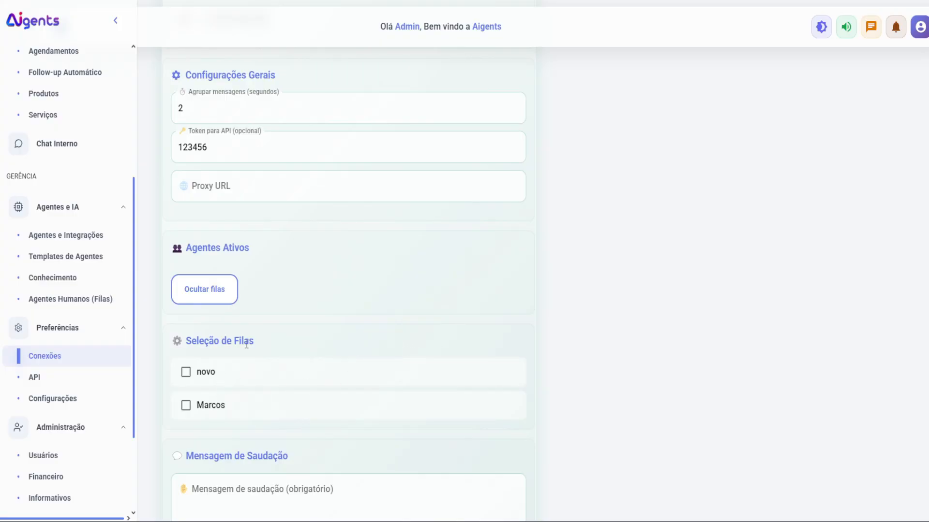
pyautogui.click(44, 455)
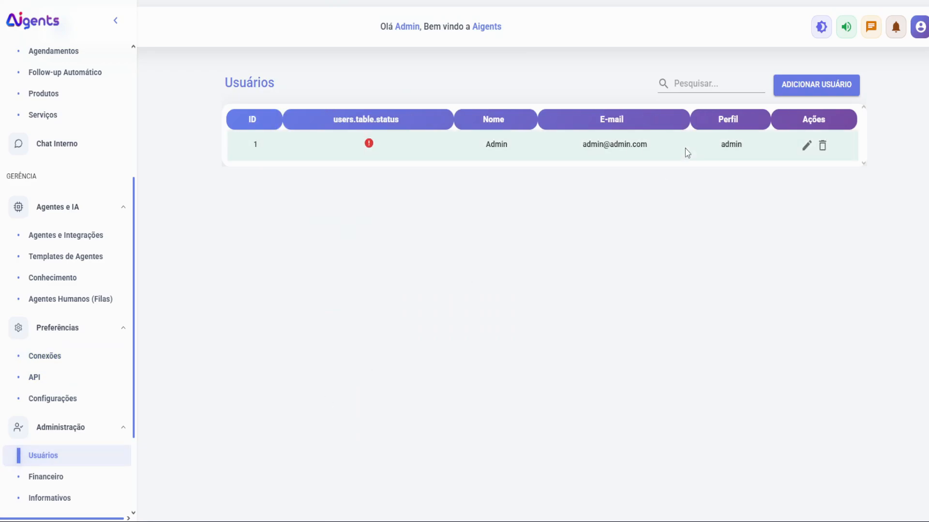
pyautogui.click(799, 92)
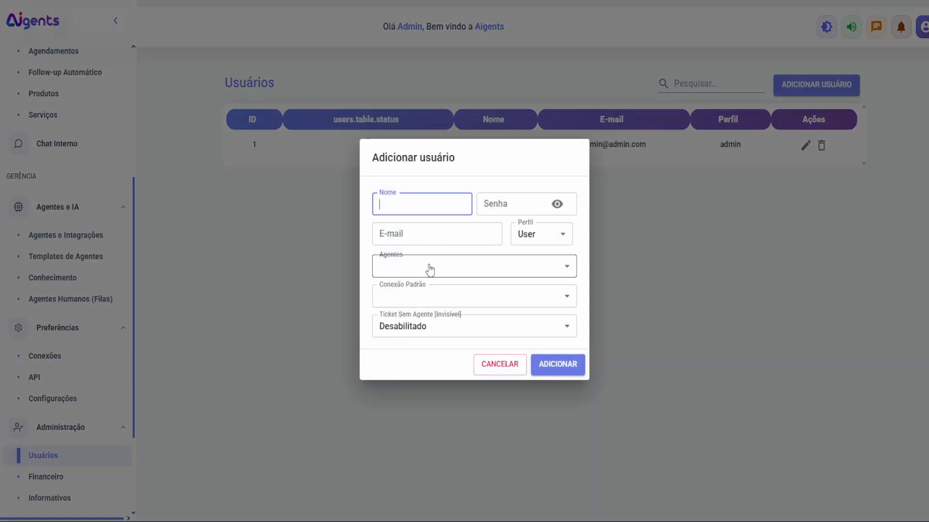
pyautogui.click(426, 268)
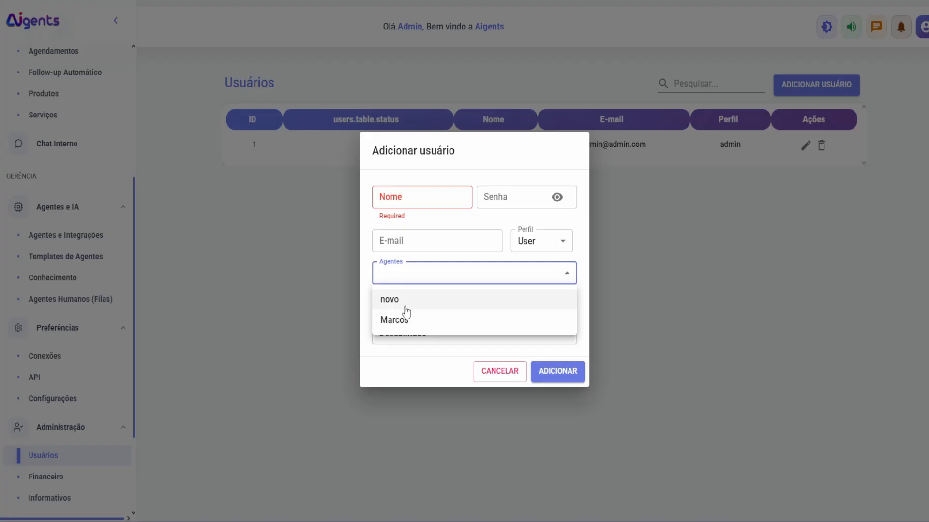
pyautogui.click(564, 224)
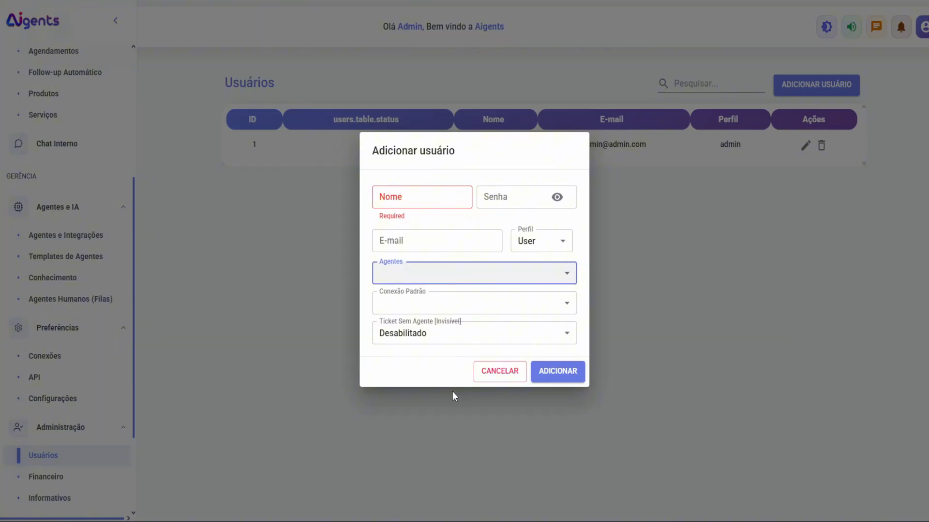
pyautogui.click(481, 373)
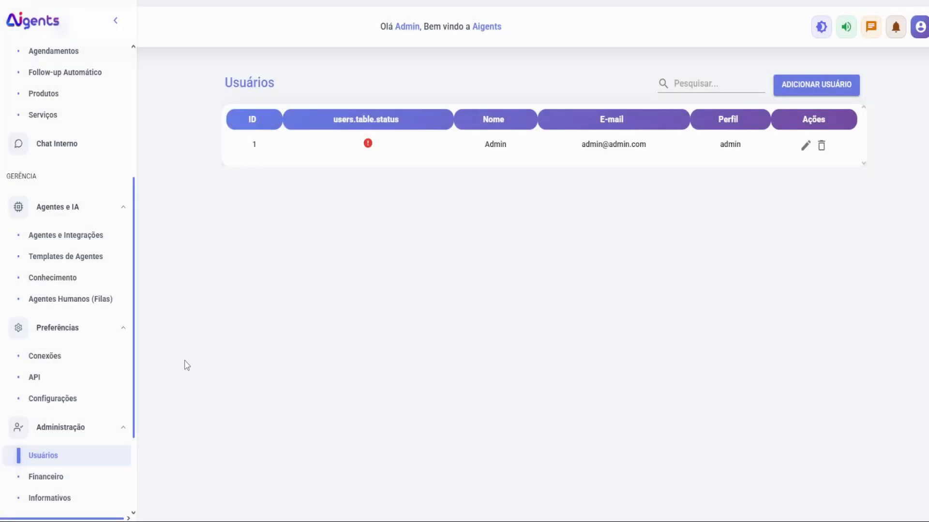
pyautogui.scroll(1, 117, 359)
pyautogui.scroll(4, 117, 359)
# Step: Review the two connected calendars in the Agendamentos settings' Google Calendar tab, then close it
pyautogui.click(66, 281)
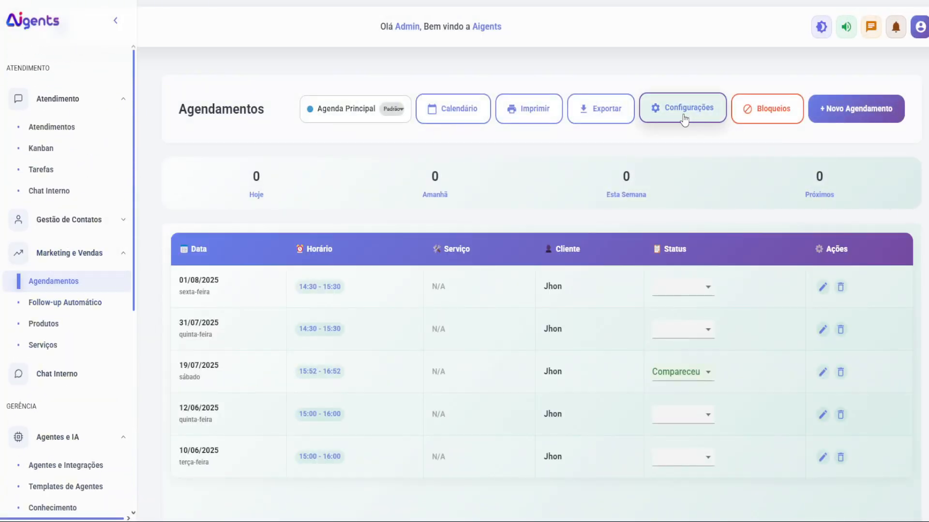
pyautogui.click(681, 117)
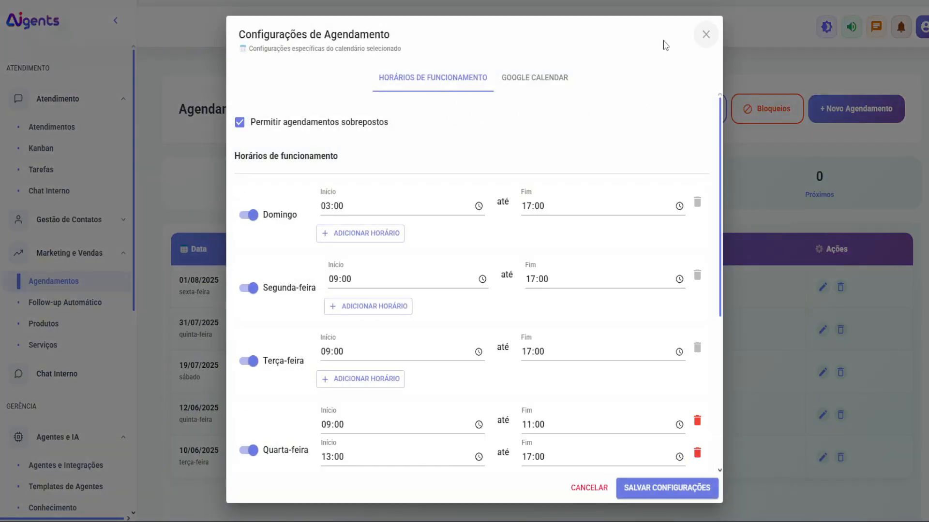
pyautogui.click(572, 80)
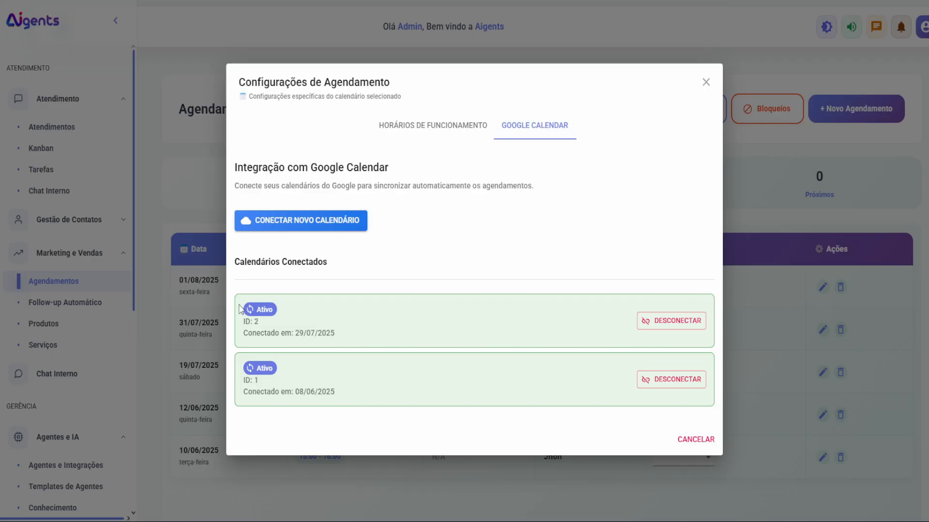
pyautogui.moveTo(245, 315); pyautogui.dragTo(355, 398)
pyautogui.click(343, 395)
pyautogui.click(706, 82)
# Step: Show Calendário 2's empty schedule, switch back to Agenda Principal, and return from Follow-up to Agendamentos
pyautogui.click(355, 110)
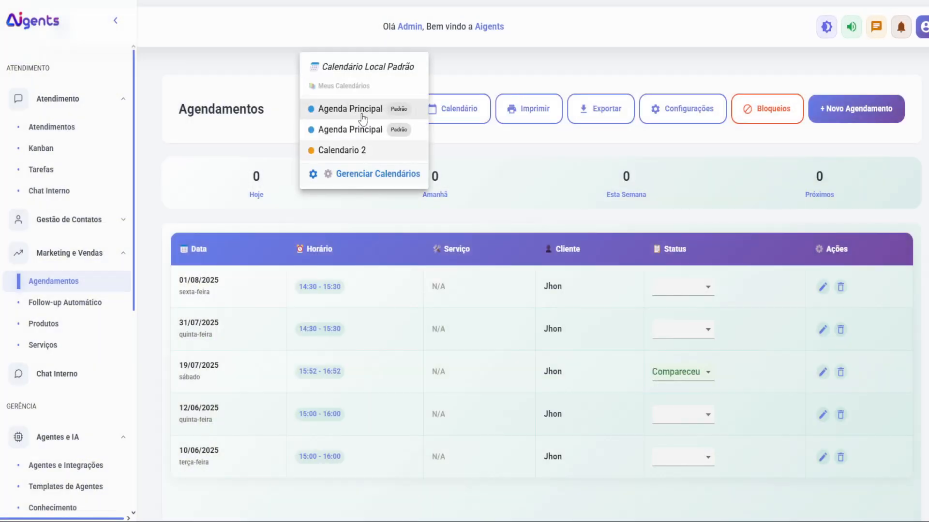
pyautogui.click(352, 154)
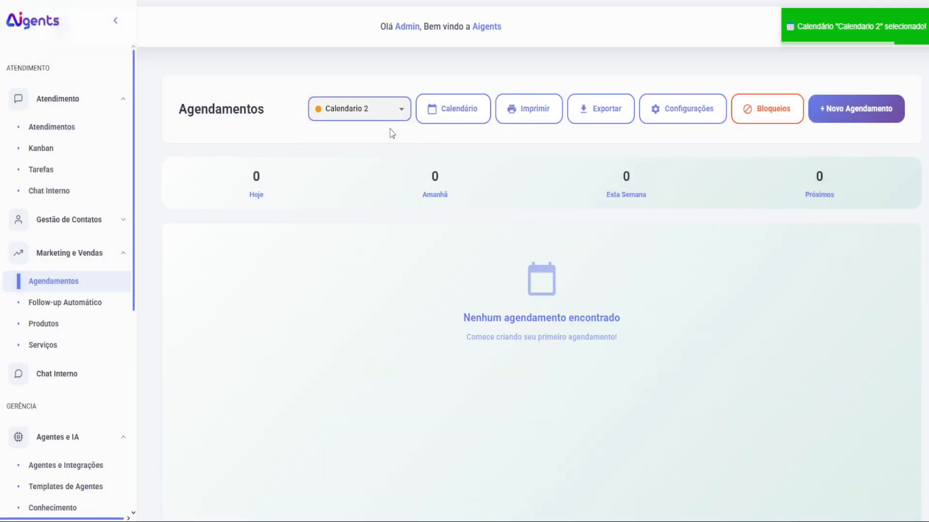
pyautogui.click(335, 115)
pyautogui.click(335, 89)
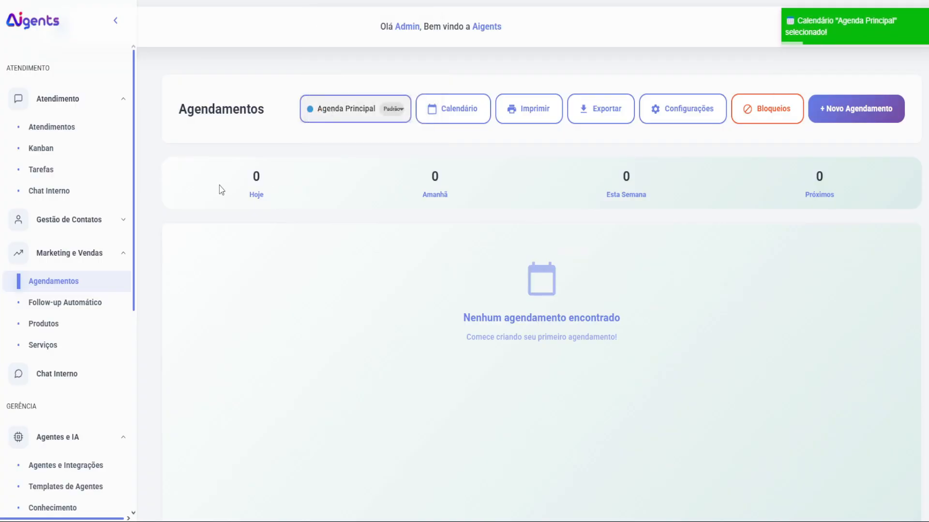
pyautogui.click(93, 308)
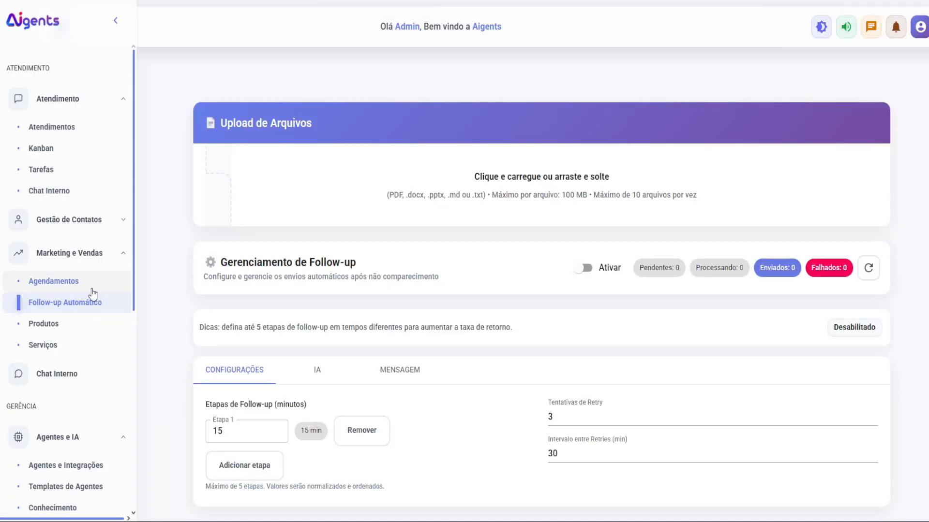
pyautogui.click(92, 291)
# Step: Show the Leads e Novos Contatos list under Gestão de Contatos and reload it
pyautogui.click(107, 221)
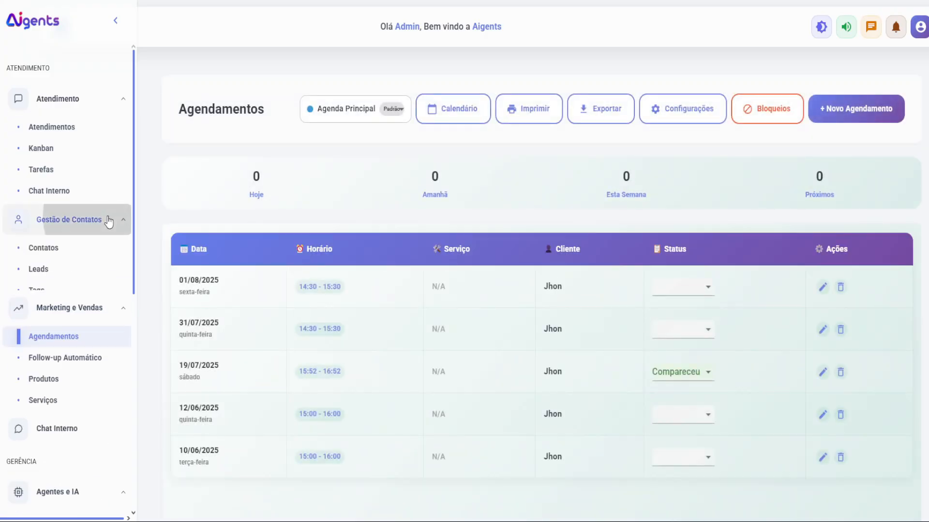
pyautogui.click(60, 271)
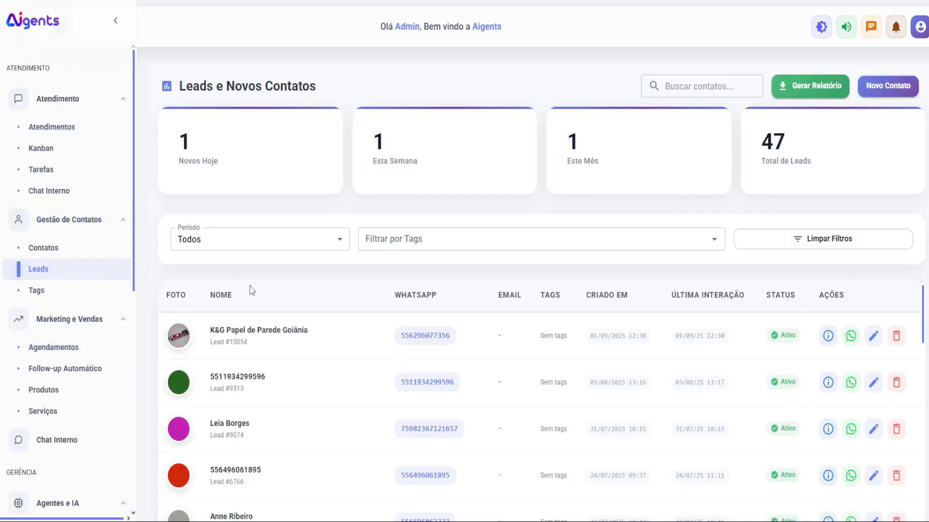
pyautogui.scroll(-3, 343, 304)
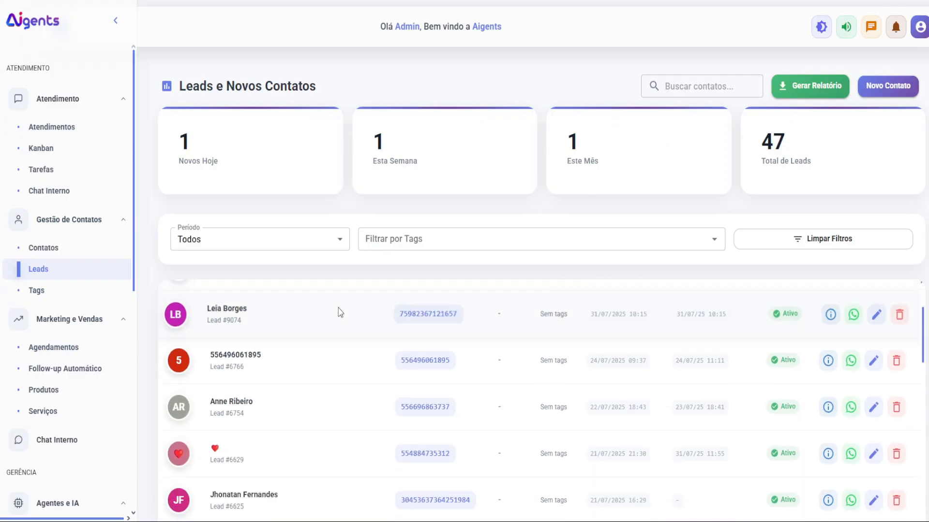
pyautogui.scroll(3, 339, 312)
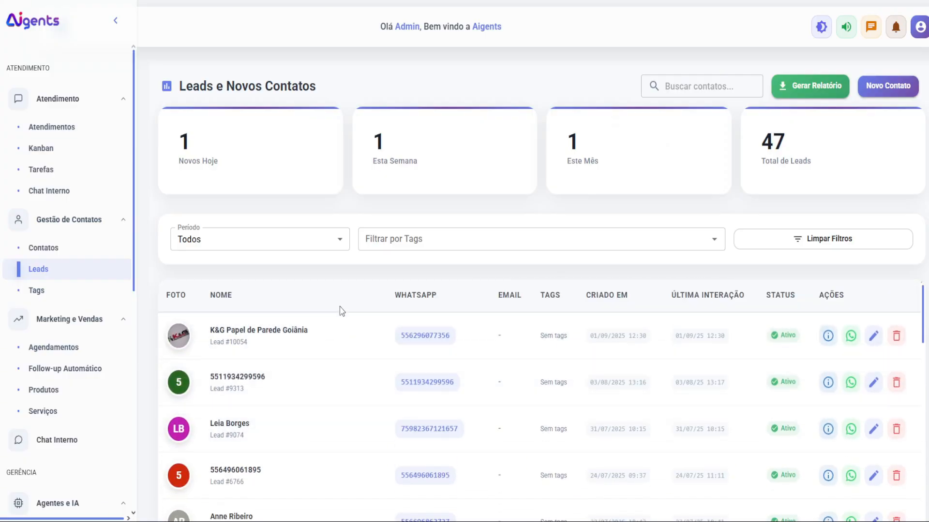
pyautogui.press('F5')
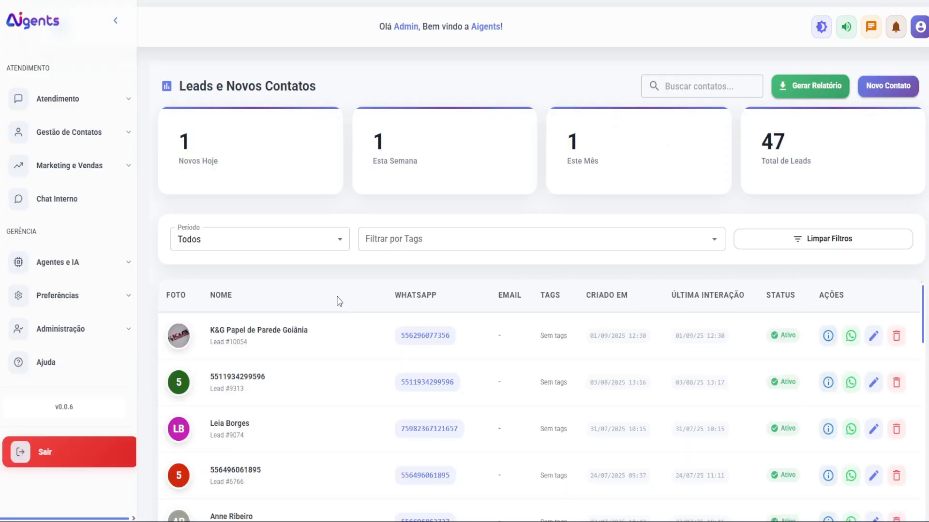
# Step: Scroll the leads table to the bottom to see the oldest of the 47 leads
pyautogui.scroll(-4, 376, 356)
pyautogui.scroll(-10, 373, 366)
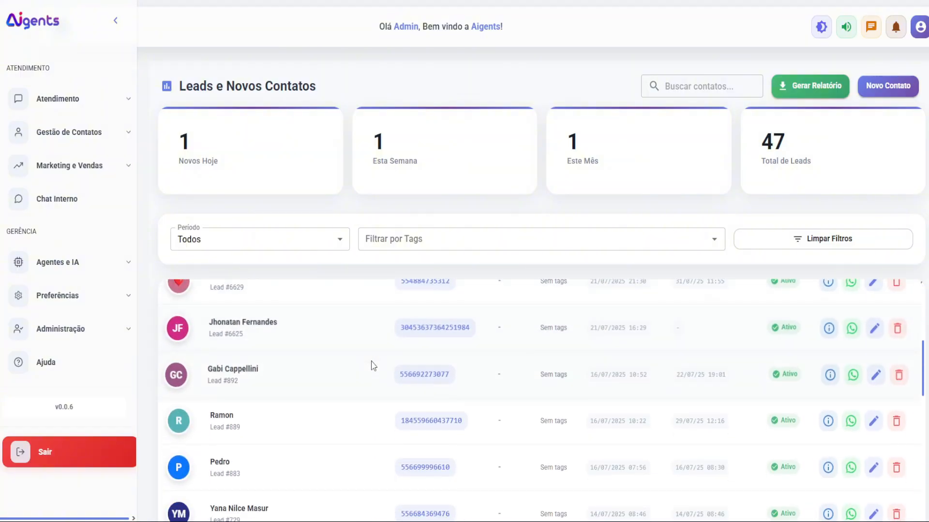
pyautogui.scroll(-12, 373, 366)
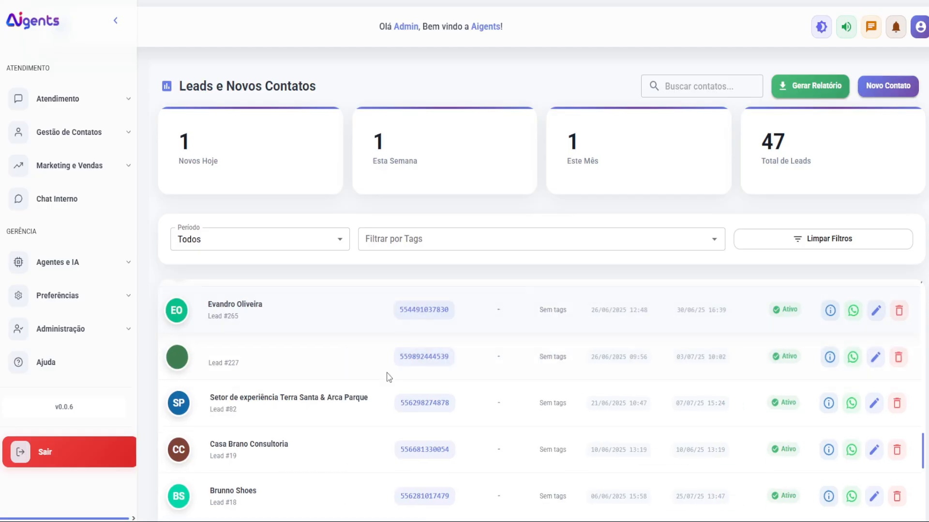
pyautogui.scroll(-4, 458, 390)
pyautogui.scroll(4, 461, 394)
pyautogui.scroll(-10, 461, 394)
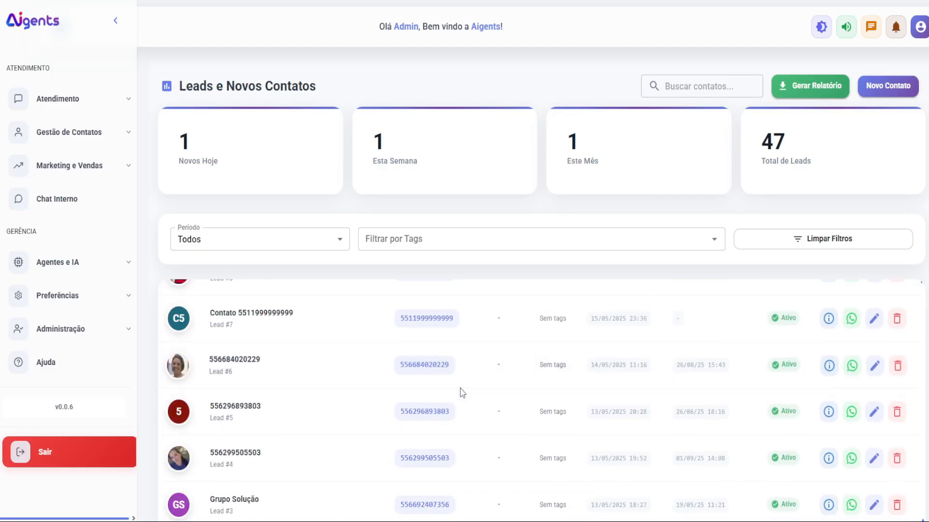
pyautogui.scroll(-10, 461, 394)
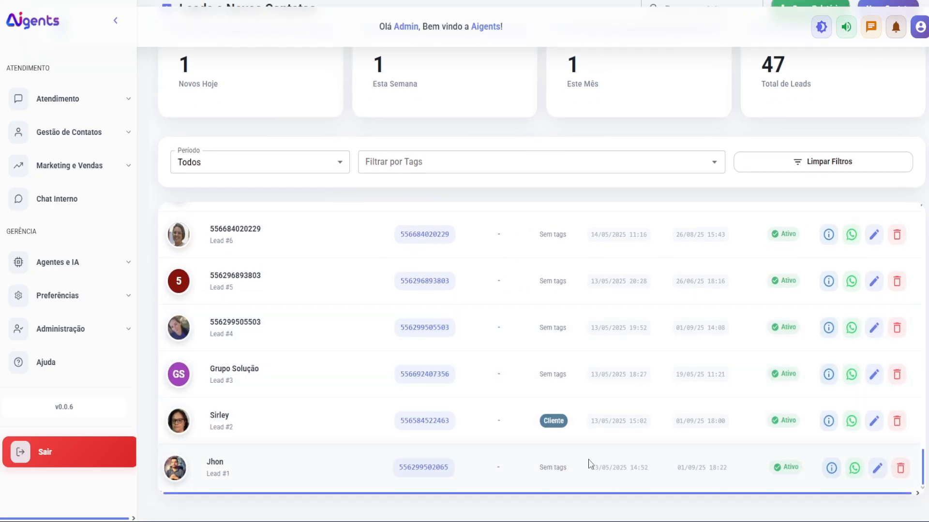
pyautogui.click(829, 467)
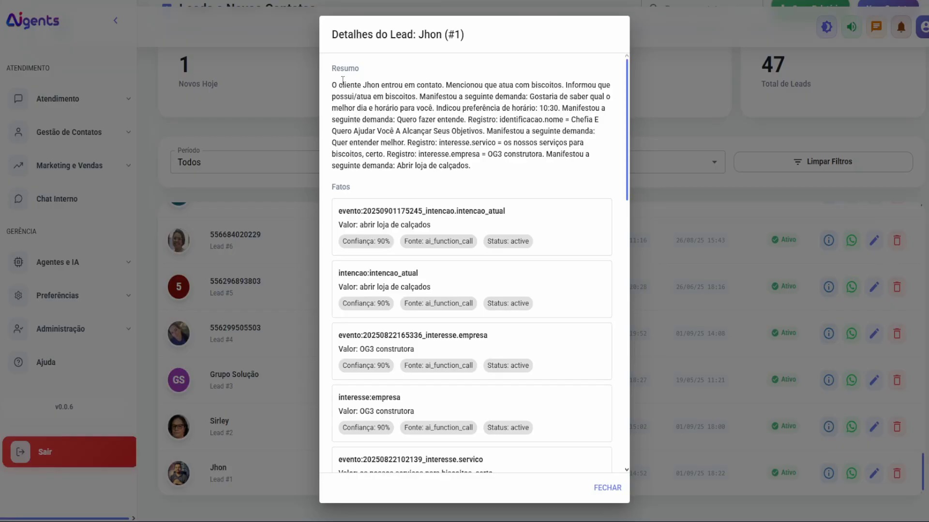
pyautogui.moveTo(332, 85); pyautogui.dragTo(486, 109)
pyautogui.moveTo(492, 155); pyautogui.dragTo(456, 147)
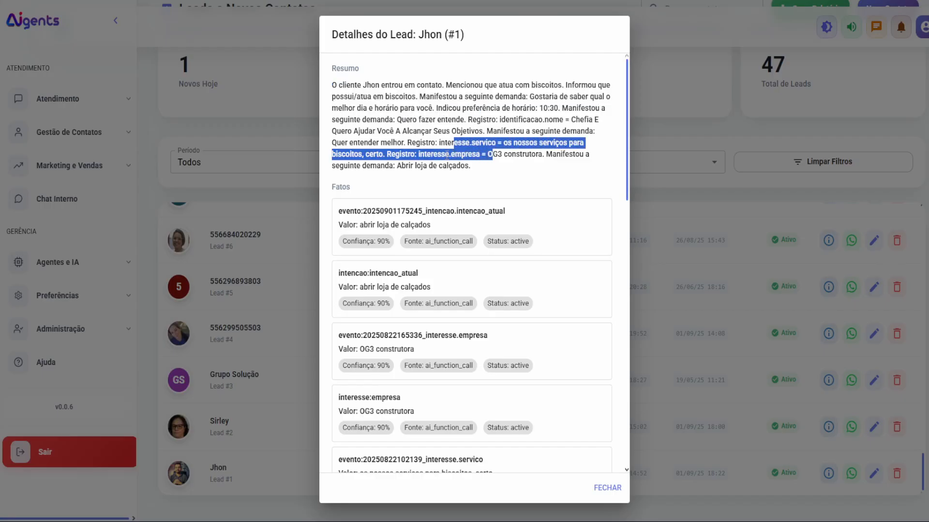
pyautogui.click(460, 169)
pyautogui.scroll(-6, 343, 258)
pyautogui.scroll(-10, 363, 190)
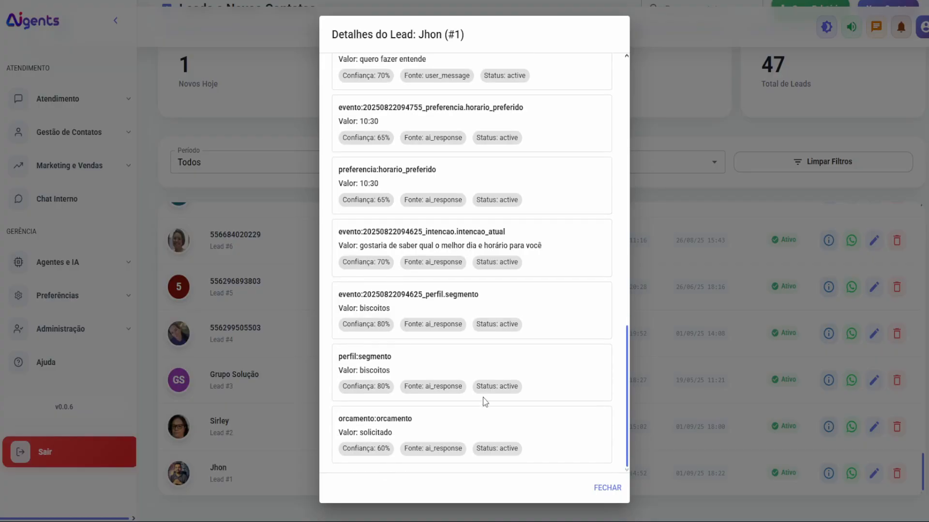
pyautogui.click(604, 488)
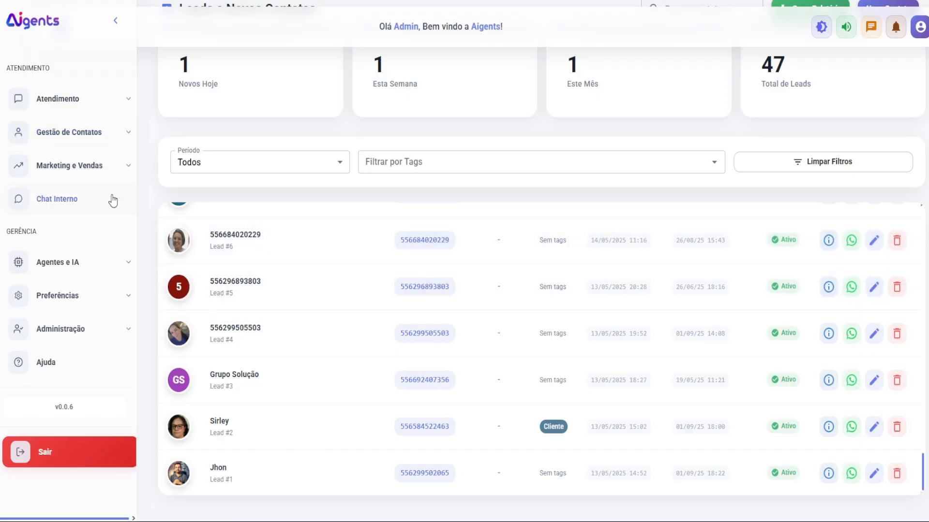
# Step: Pass through Chat Interno and Agendamentos, then return to Agentes e Integrações showing Chefia and Marcos
pyautogui.click(91, 199)
pyautogui.click(94, 165)
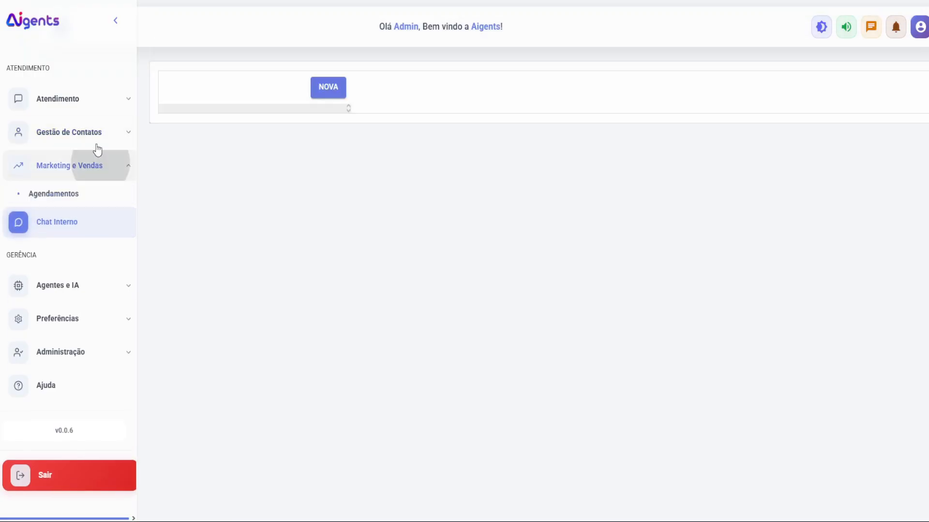
pyautogui.click(83, 193)
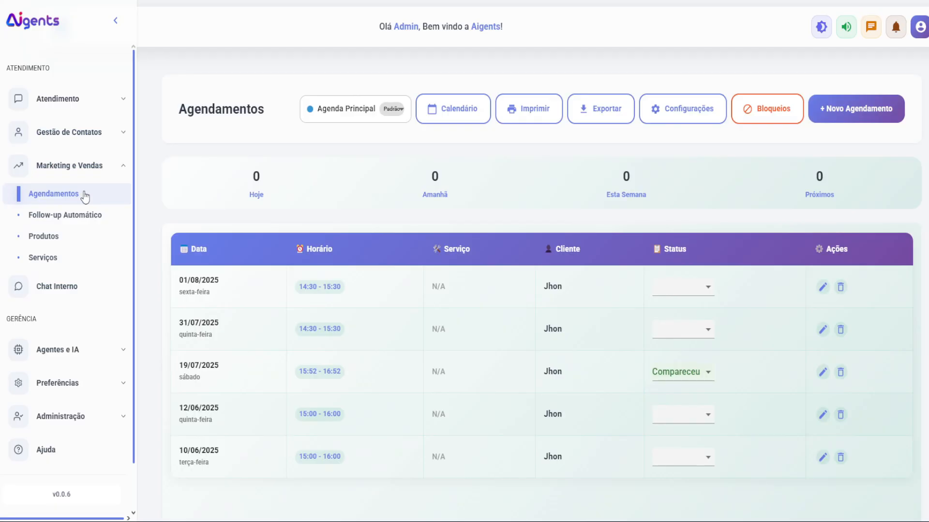
pyautogui.click(61, 350)
pyautogui.click(59, 380)
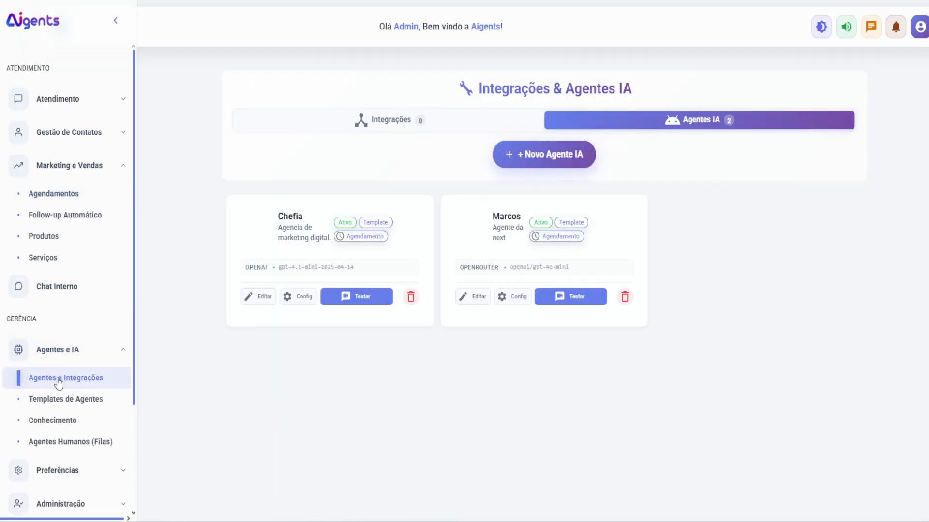